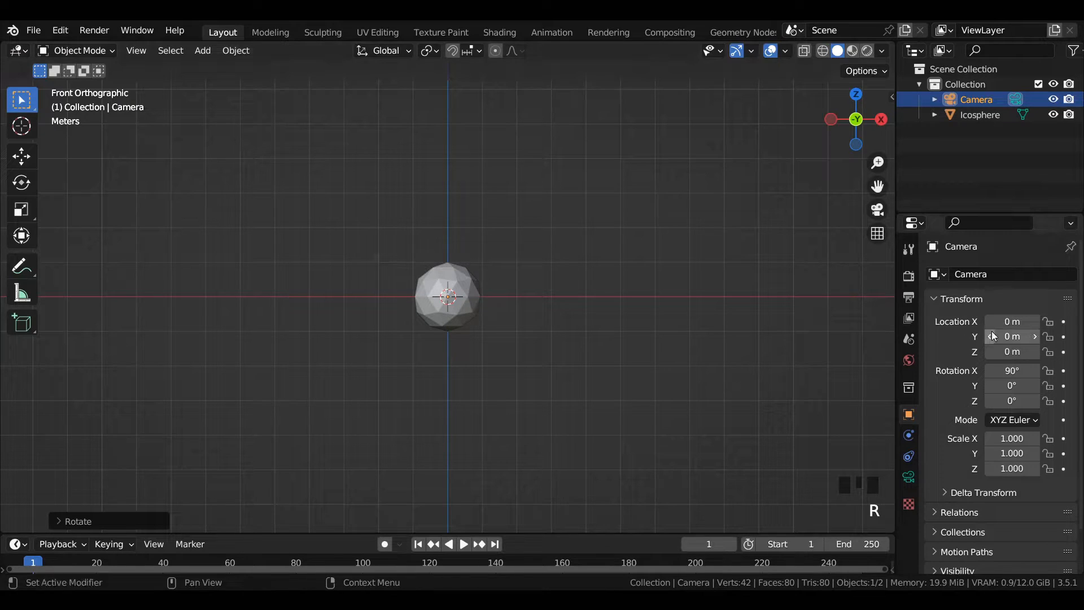
Step: Set the camera's Y location to -15 m and look through the camera
middle_click_drag(624, 304, 482, 332)
left_click_drag(1011, 336, 709, 438)
key("KP_0")
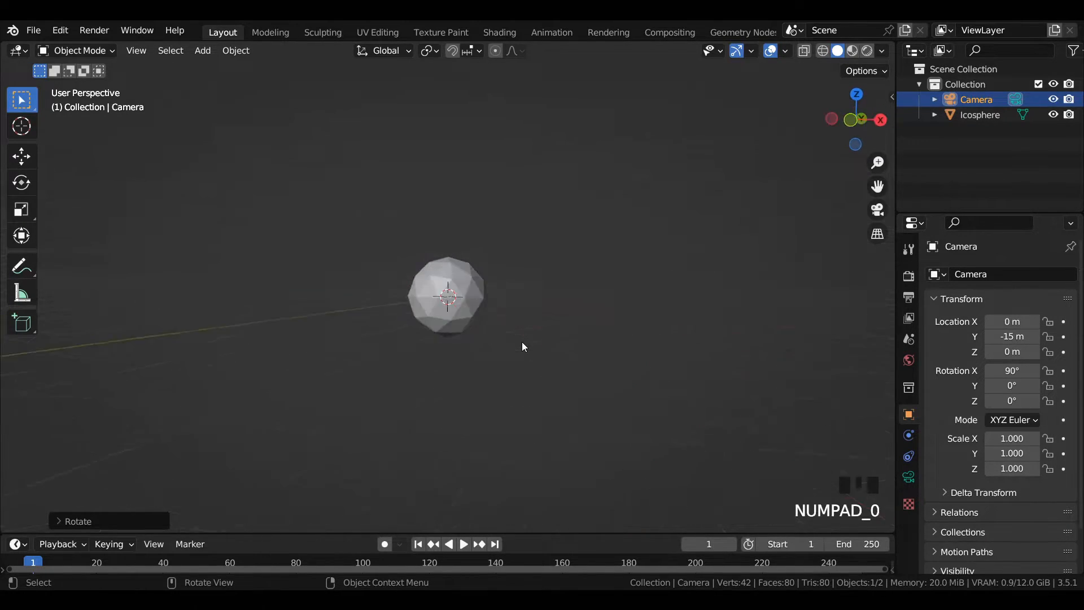
scroll(526, 314, "down", 2)
scroll(526, 313, "up", 2)
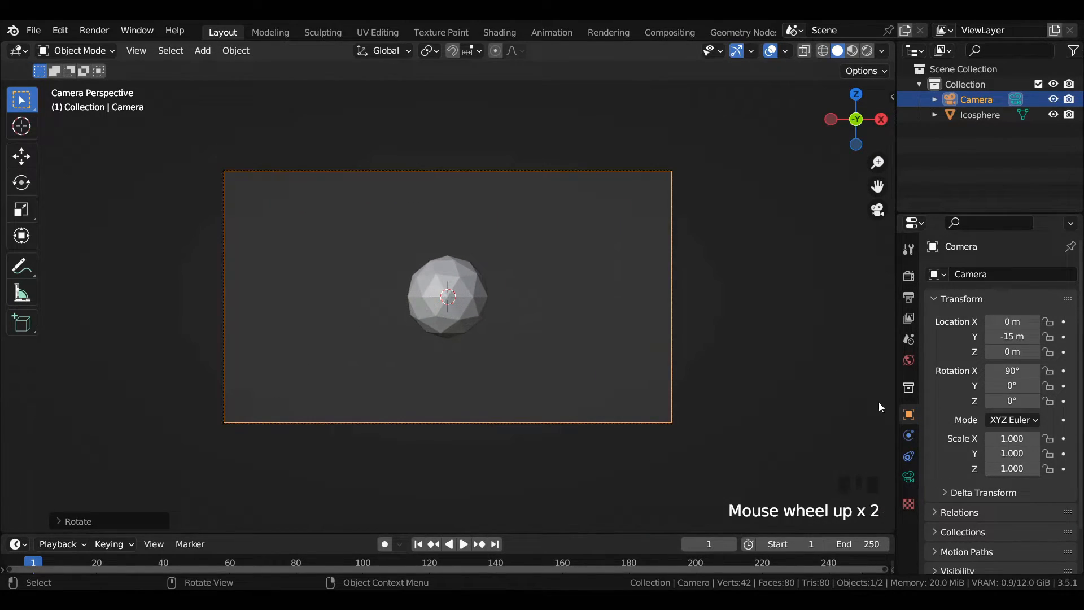
Step: Set the camera's focal length to 85 mm and save the file
left_click(909, 477)
left_click(1019, 346)
mouse_move(1019, 346)
left_mouse_down()
mouse_move(1058, 346)
mouse_move(1039, 345)
left_mouse_up()
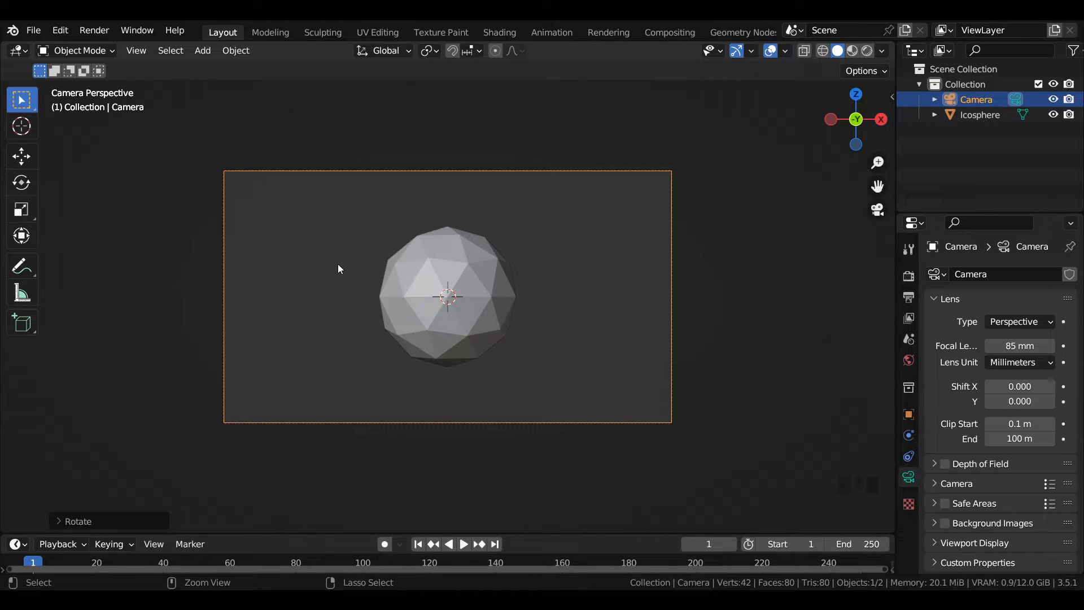
key("ctrl+s")
Step: Add a mesh plane and rotate it 90° about the X axis so it stands upright facing the camera
scroll(334, 258, "down", 2)
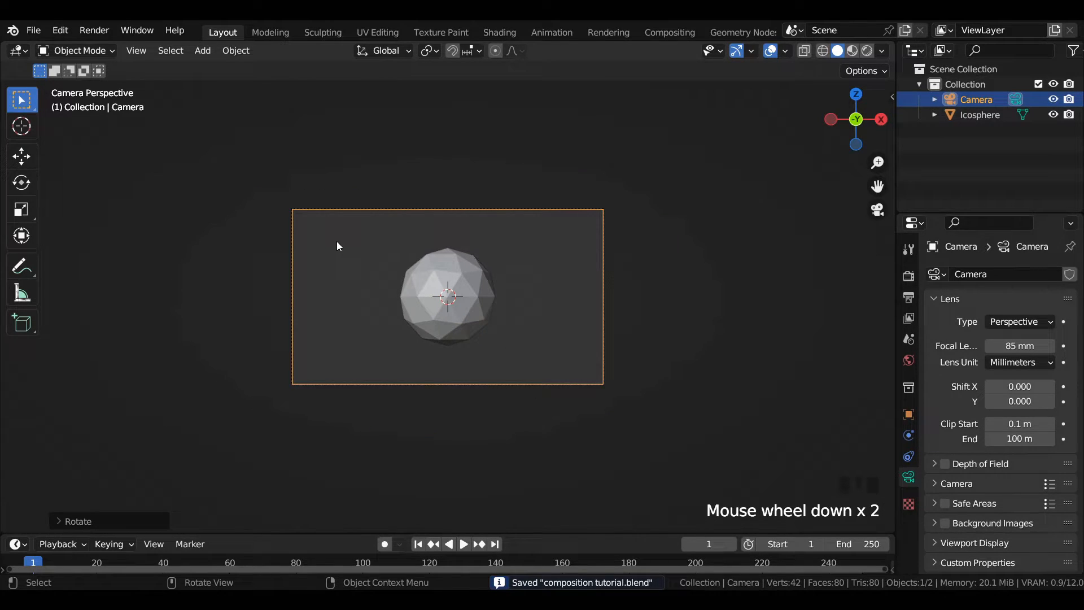
key("shift+a")
left_click(425, 219)
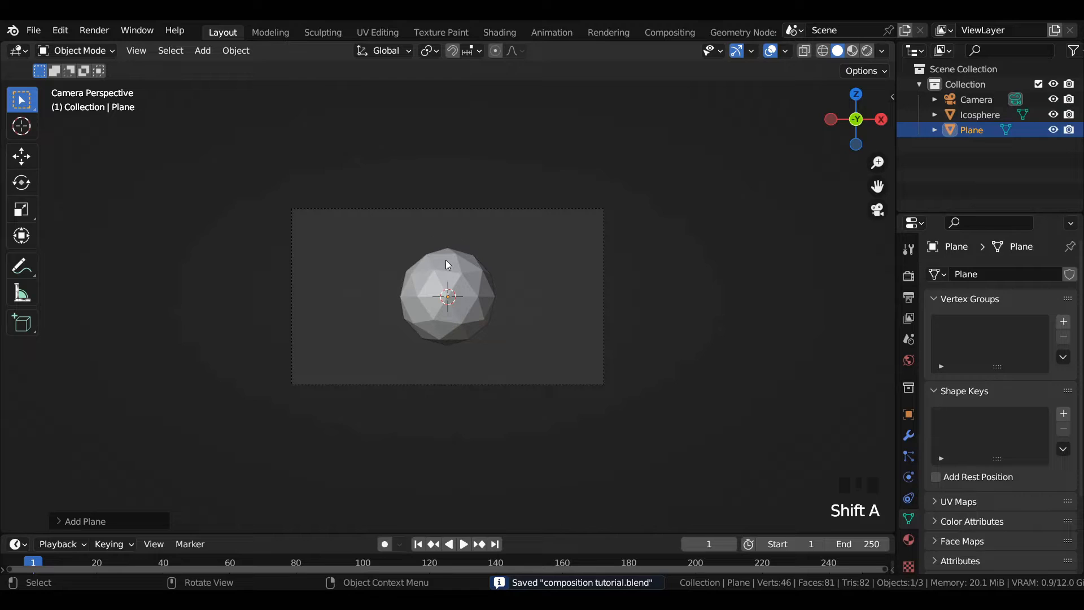
type("rx")
type("90")
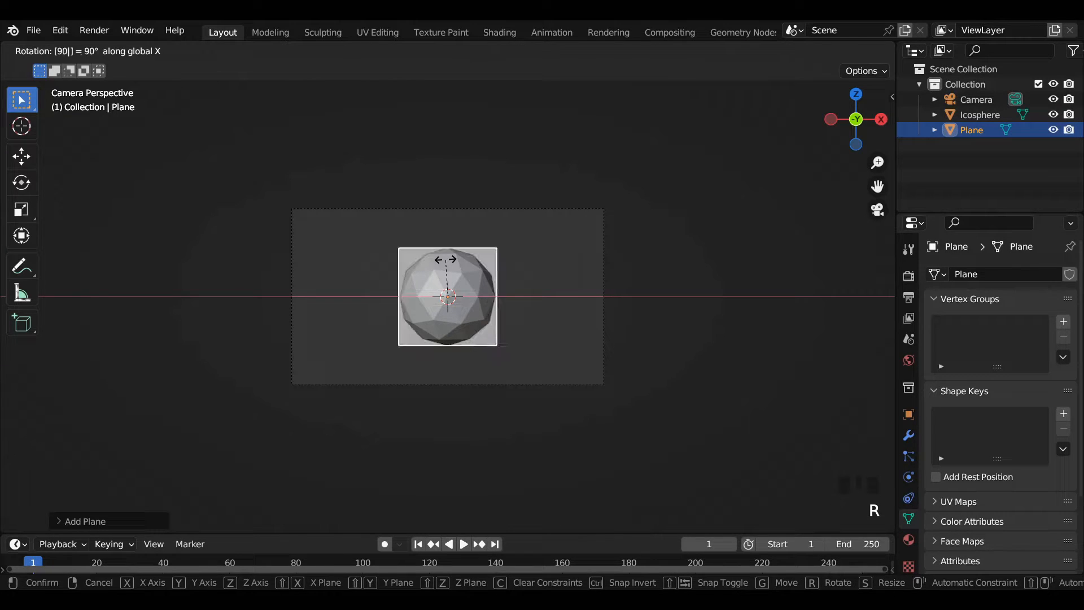
key("Return")
Step: Move the plane along the Y axis so it stands behind the icosphere
key("KP_3")
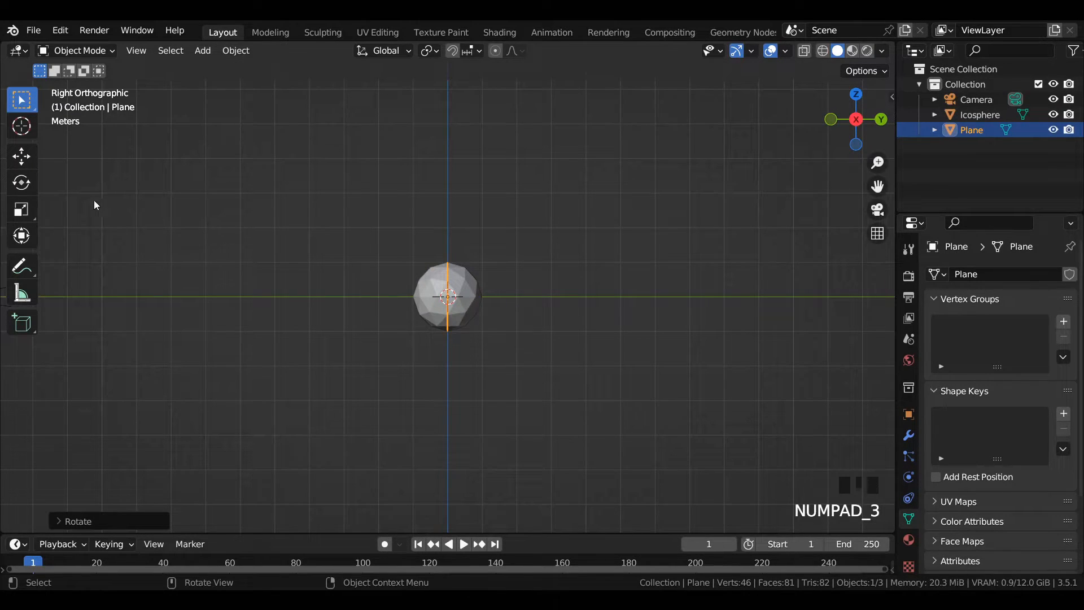
left_click(25, 161)
left_click_drag(508, 299, 610, 298)
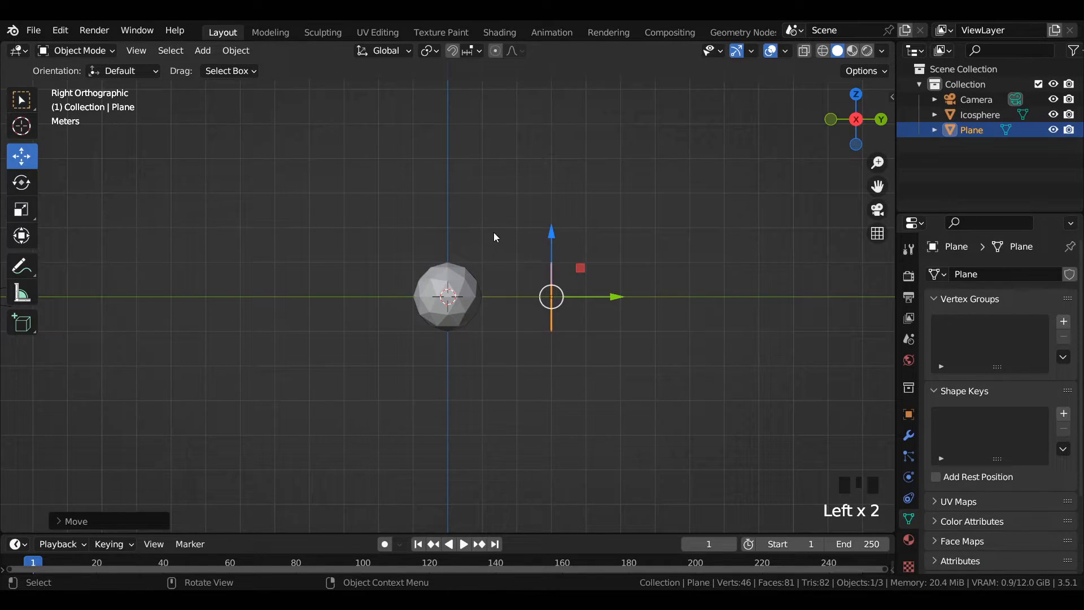
Step: Scale the plane up until it covers the whole camera frame as a backdrop, and save the file
key("KP_0")
key("s")
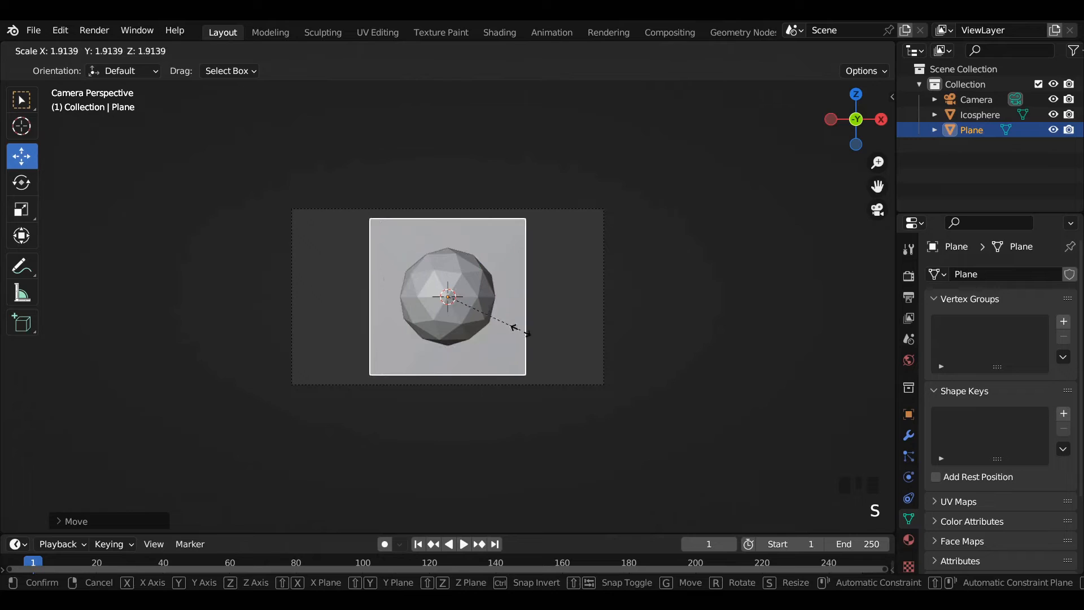
left_click(609, 376)
key("ctrl")
key("ctrl+s")
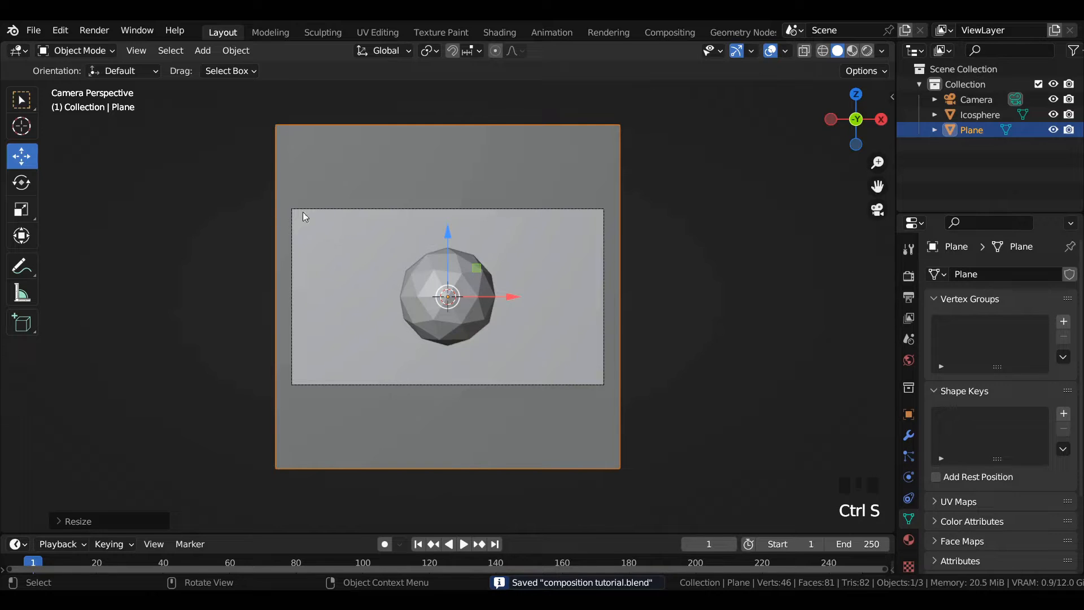
Step: Add a mesh cylinder and lower it along Z until it sits just below the icosphere
key("shift+a")
mouse_move(321, 176)
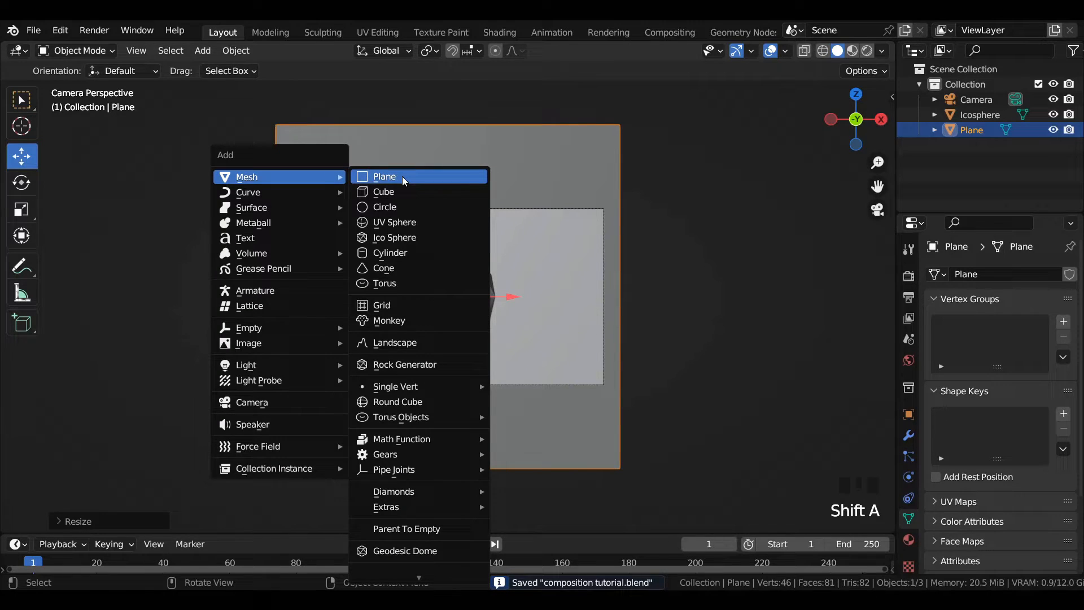
left_click(403, 262)
left_click_drag(454, 239, 446, 347)
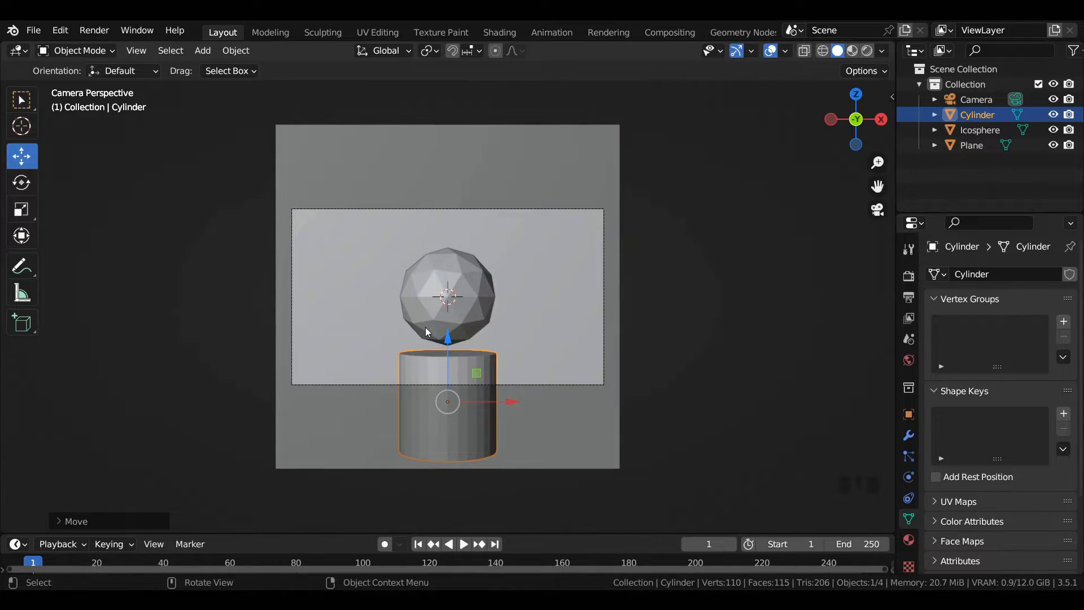
Step: Scale the cylinder's top face up by a factor of about 1.3 in Edit Mode to form a tapered pedestal
scroll(425, 327, "up", 4)
key("Tab")
left_click_drag(277, 374, 611, 459)
key("s")
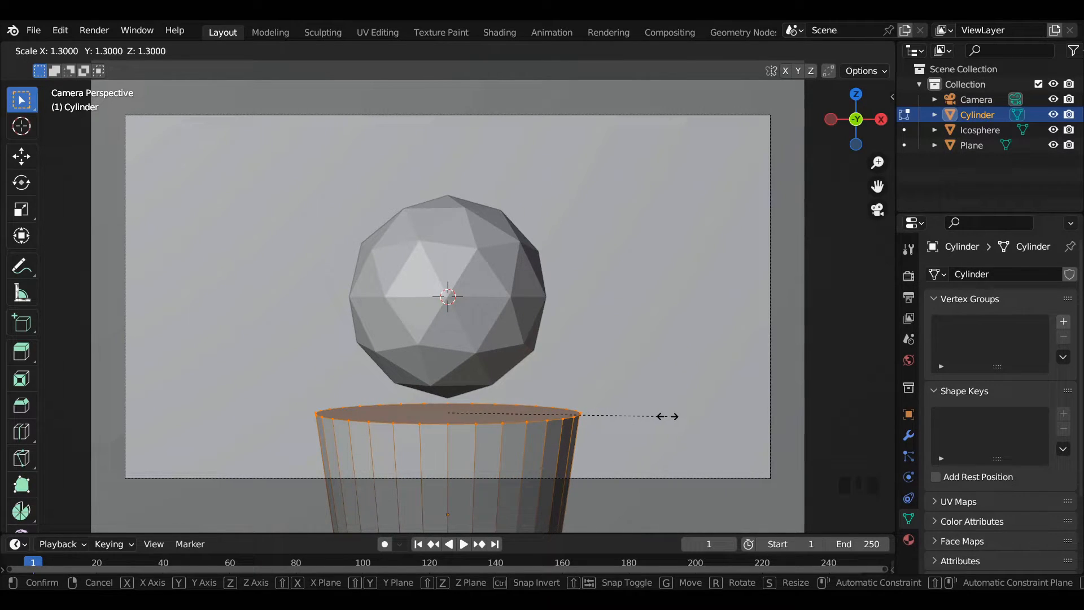
left_click(672, 416)
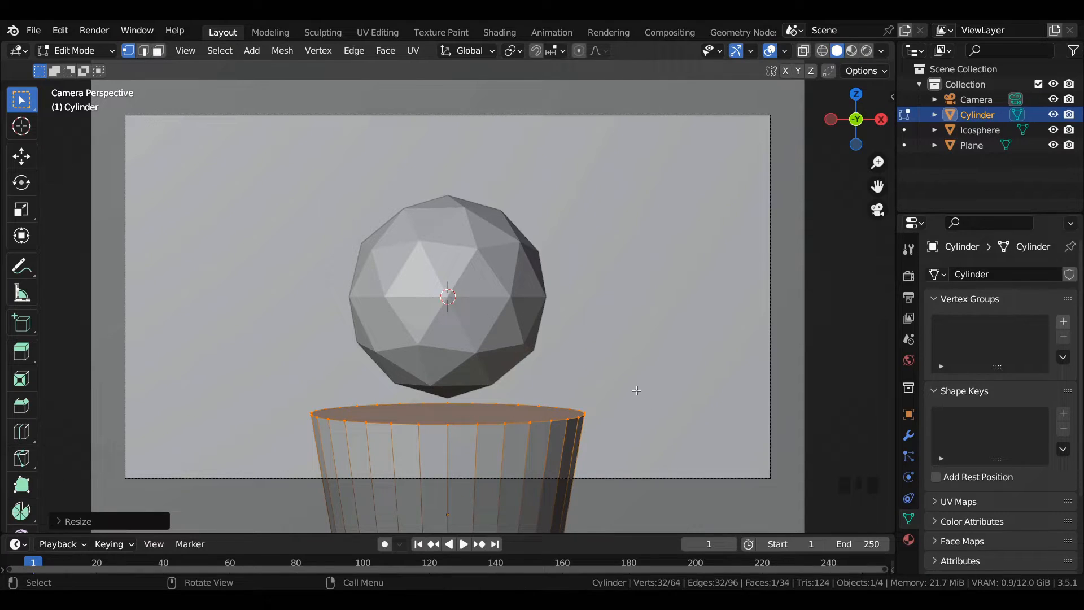
key("Tab")
scroll(636, 387, "down", 2)
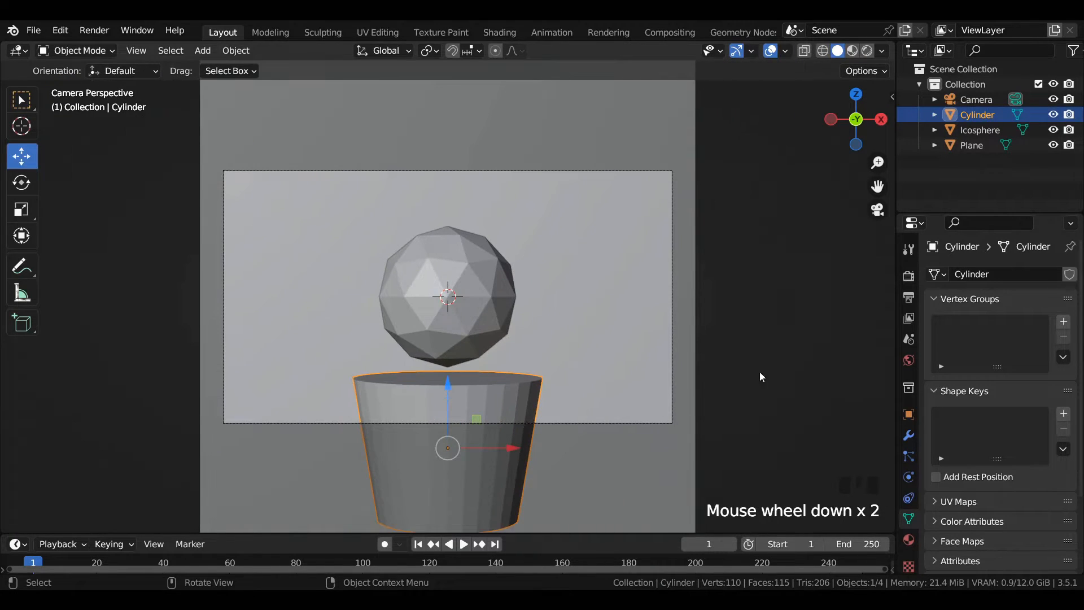
Step: Add a Bevel modifier to the cylinder with an amount of 0.05 m
left_click(909, 436)
left_click(955, 273)
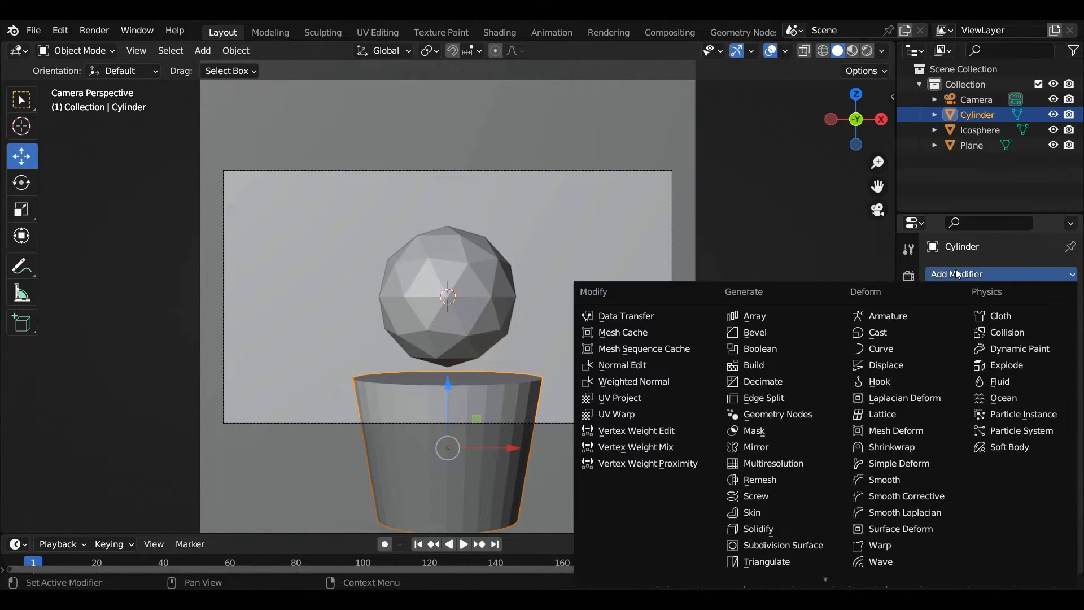
left_click(744, 337)
scroll(593, 368, "up", 2)
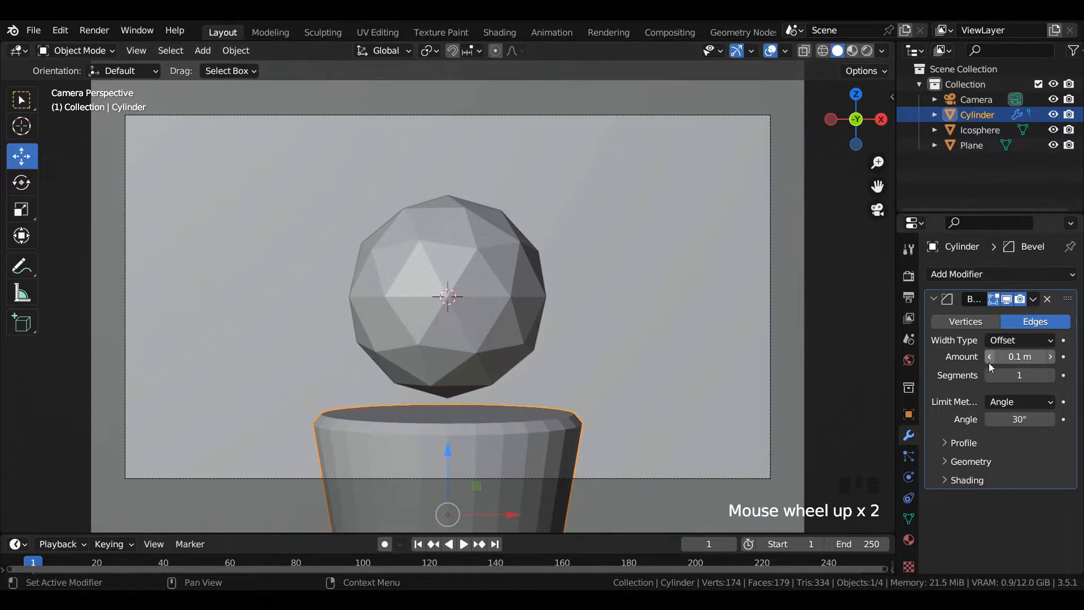
left_click(1037, 357)
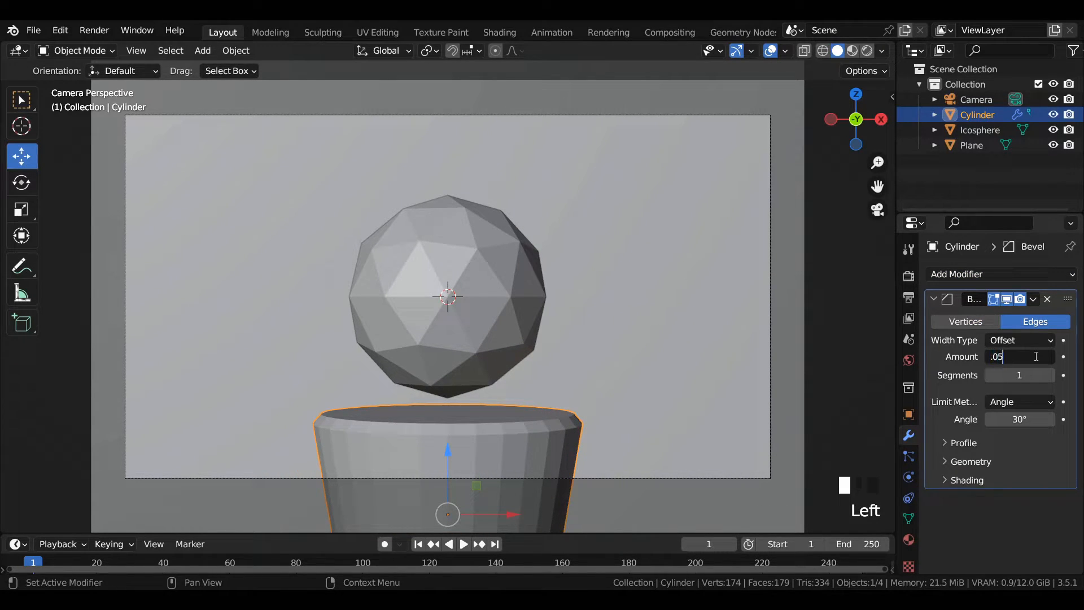
key("Return")
Step: Set the bevel's segments to 10
left_click(1051, 376)
left_click(1050, 376)
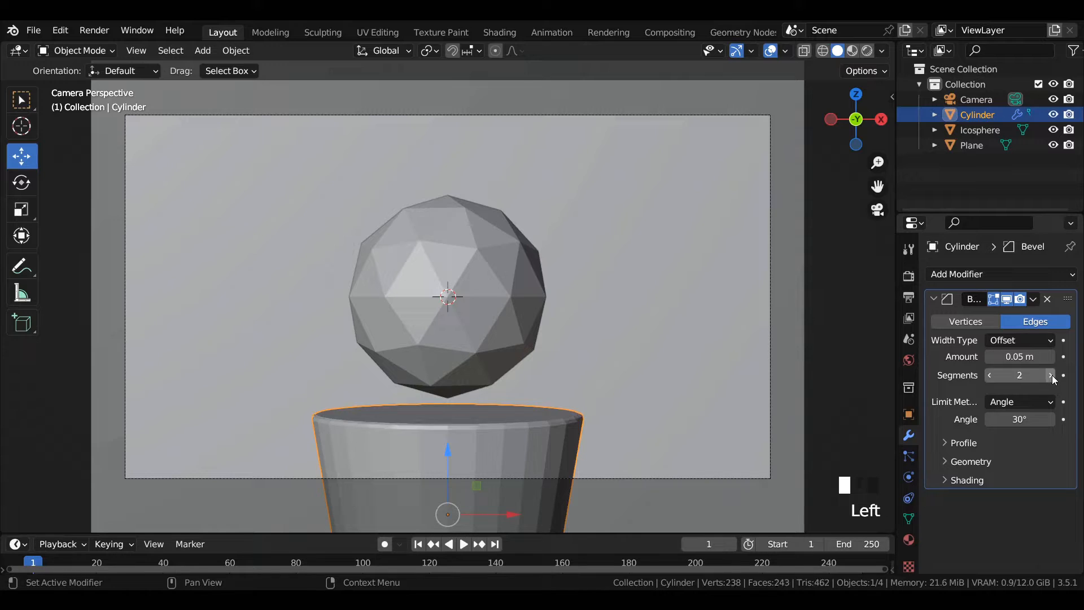
left_click(1051, 375)
left_click(1050, 375)
left_click(1050, 375)
left_click(1050, 375)
left_click(1051, 375)
left_click(1051, 376)
left_click(1051, 375)
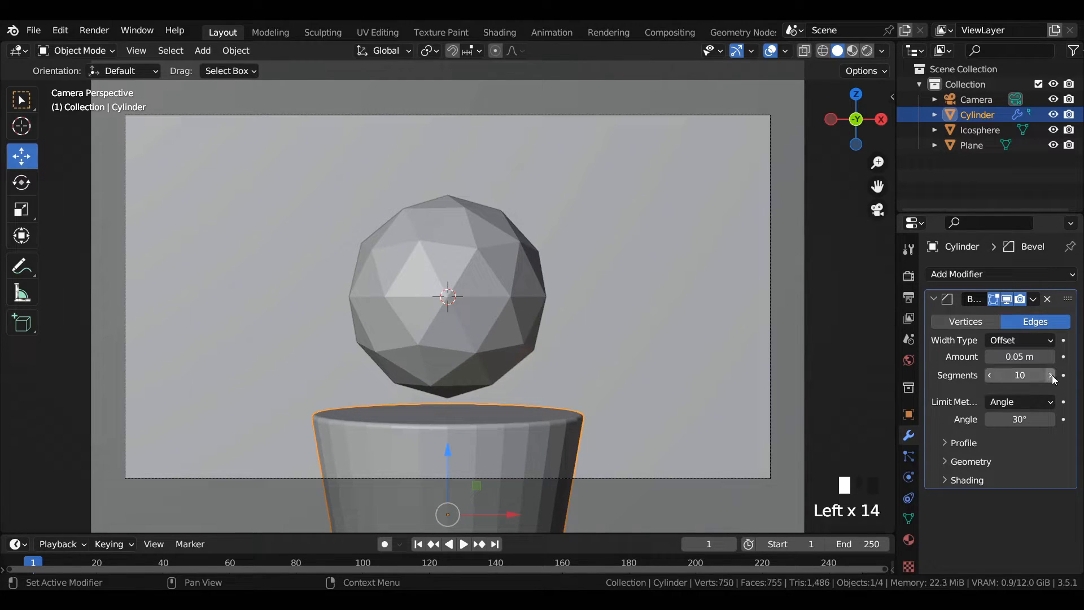
Step: Add a Subdivision Surface modifier to the cylinder below the bevel
left_click(935, 299)
left_click(948, 278)
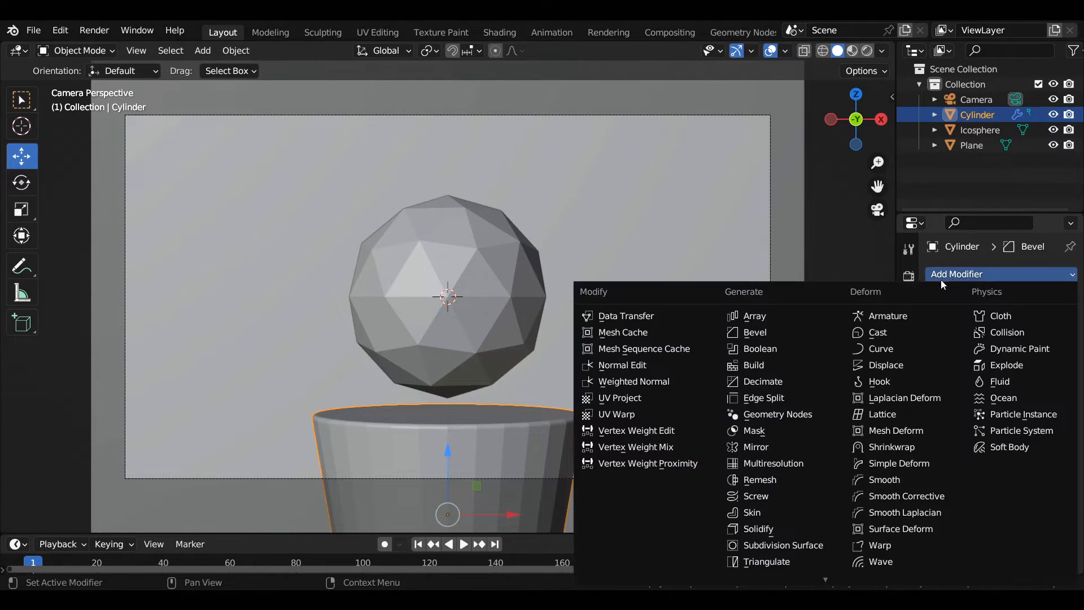
left_click(798, 545)
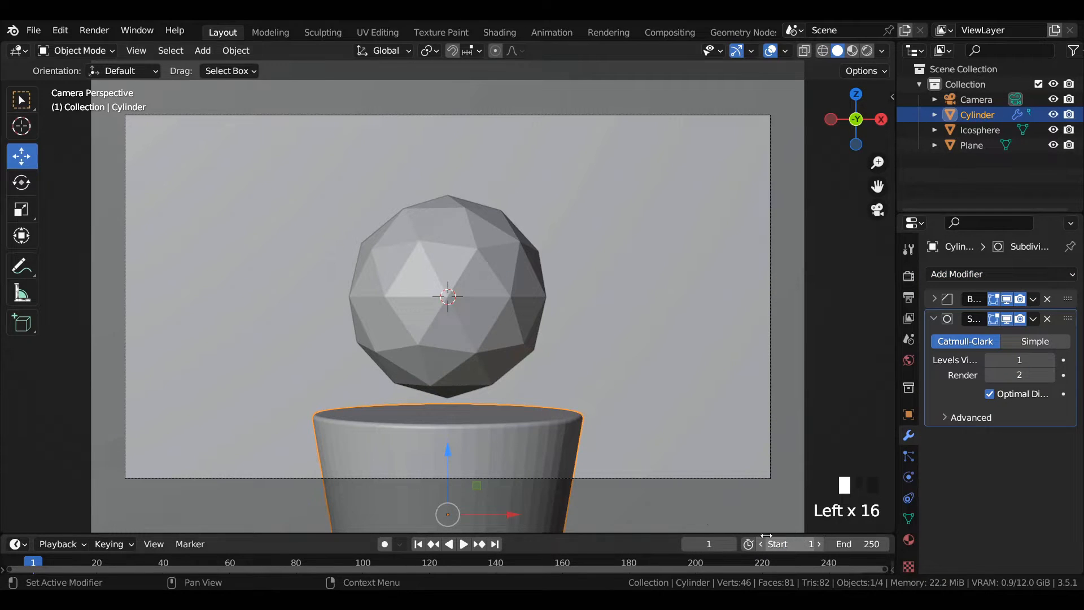
Step: Apply Shade Auto Smooth to the cylinder, deselect it and save the file
right_click(488, 418)
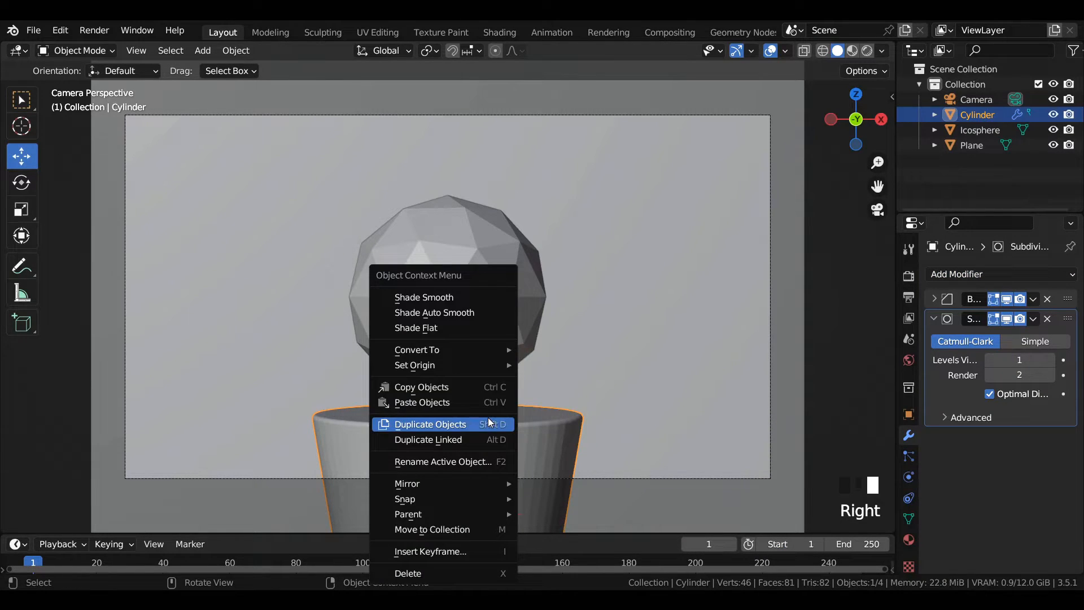
left_click(454, 314)
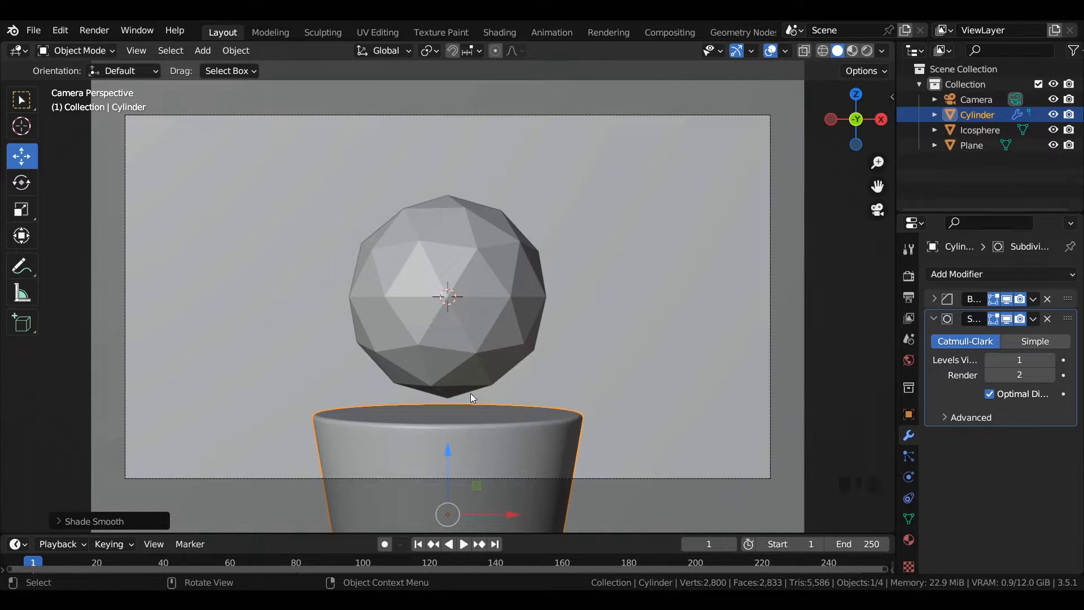
left_click(841, 309)
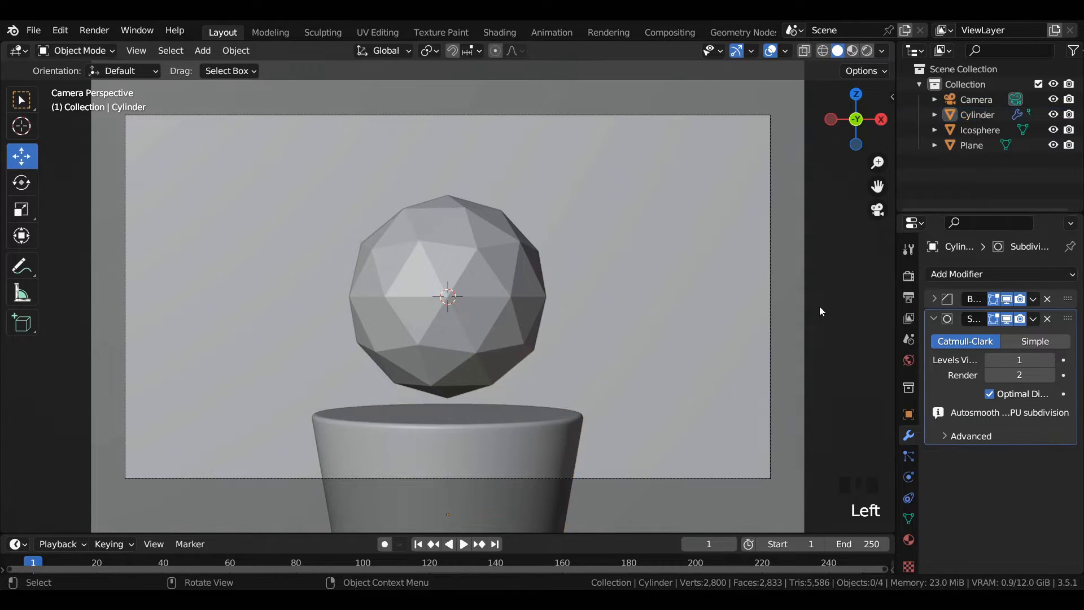
key("ctrl+s")
key("ctrl+s")
key("ctrl+s")
key("ctrl+s")
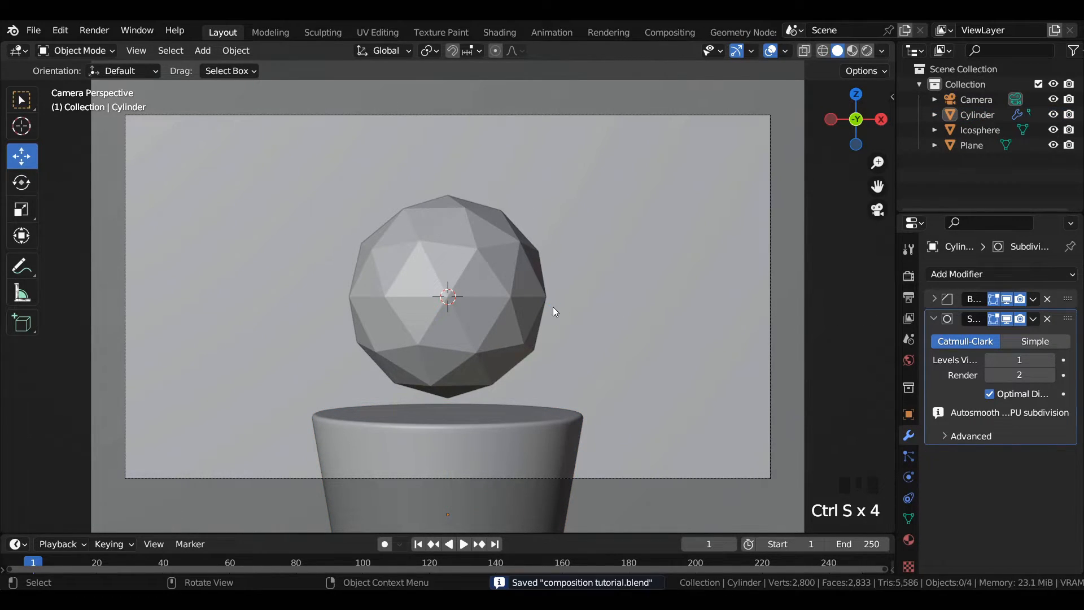
Step: Add a Bezier circle curve around the icosphere and scale it up by a factor of about 1.3
scroll(531, 320, "down", 2)
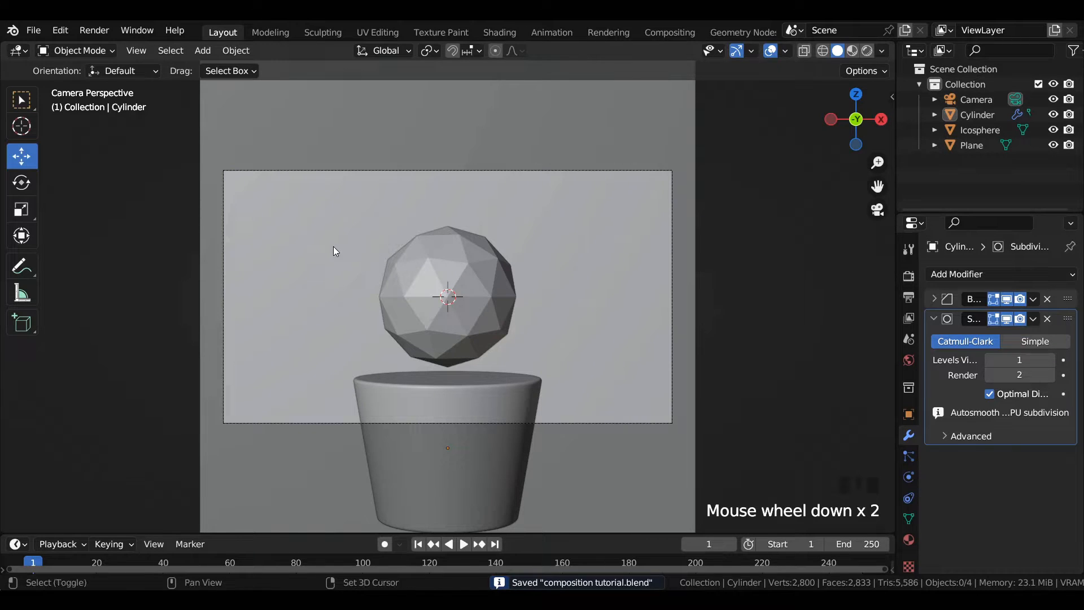
key("shift+a")
mouse_move(335, 270)
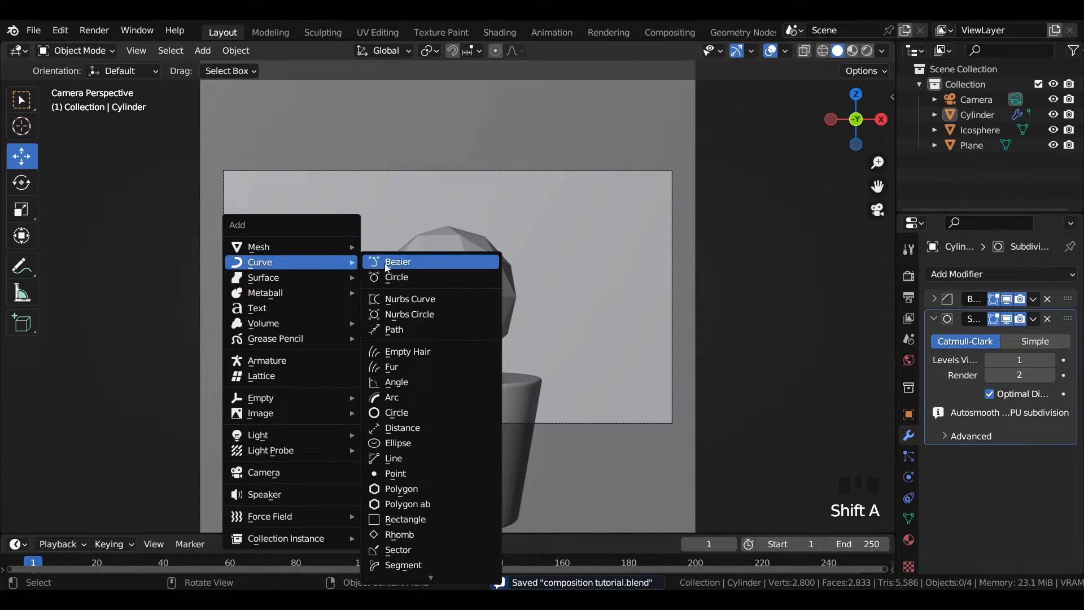
left_click(421, 276)
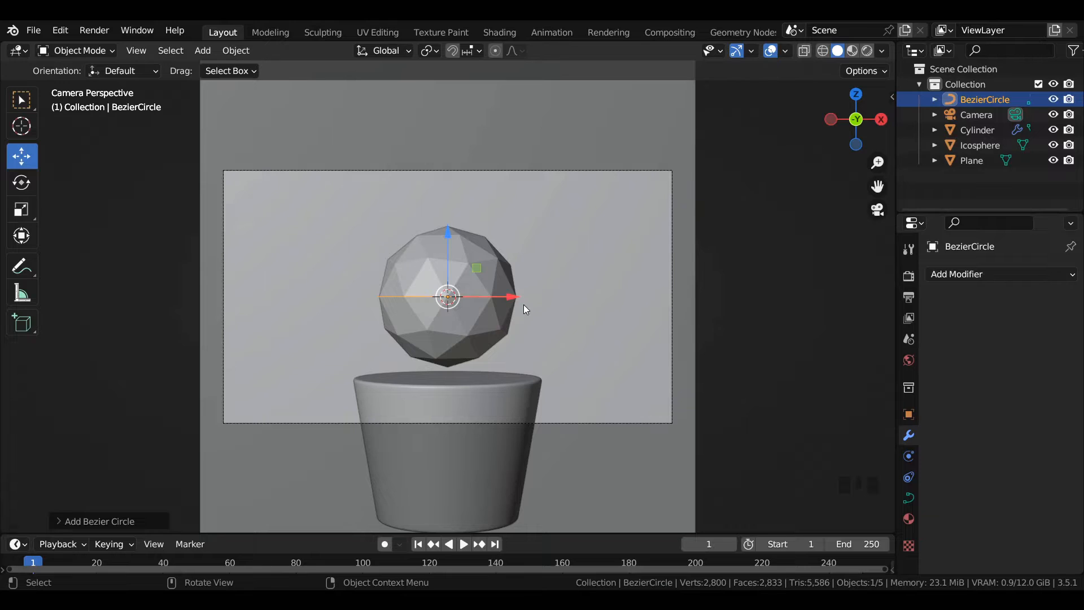
key("s")
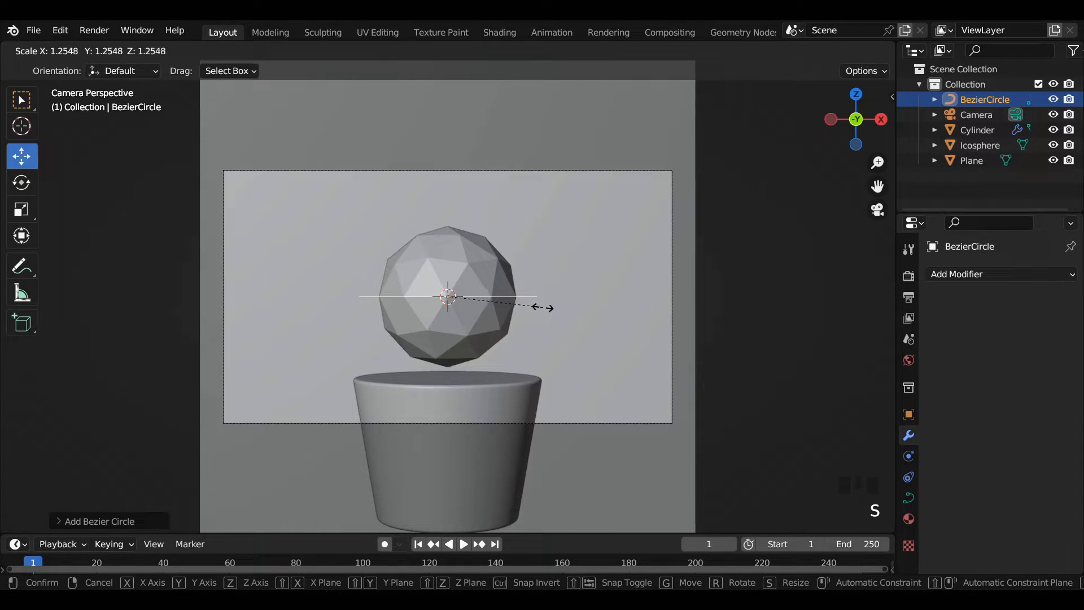
left_click(545, 307)
Step: Tilt the Bezier circle with a free trackball rotation so it forms a diagonal ring around the icosphere
key("r")
key("r")
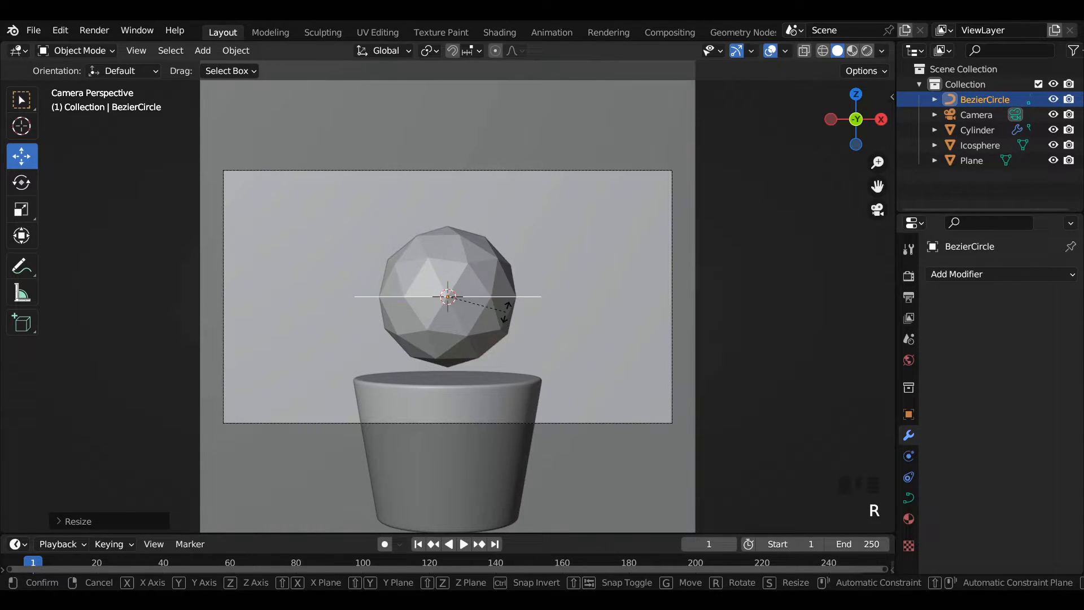
left_click(382, 350)
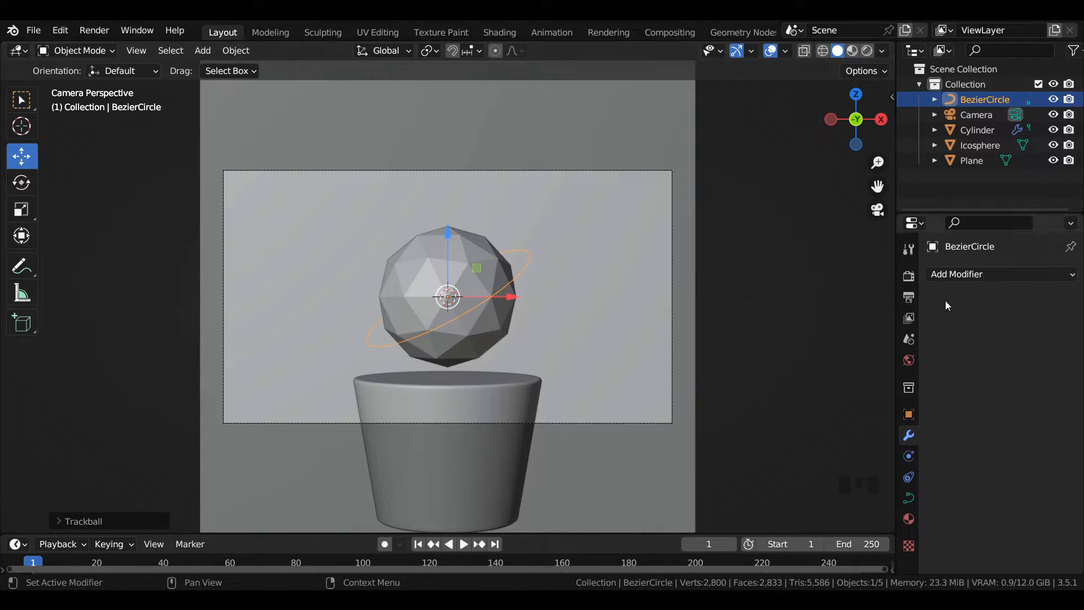
Step: Set the Bezier circle's Render U resolution to 64
left_click(909, 498)
scroll(967, 419, "down", 5)
scroll(967, 419, "up", 5)
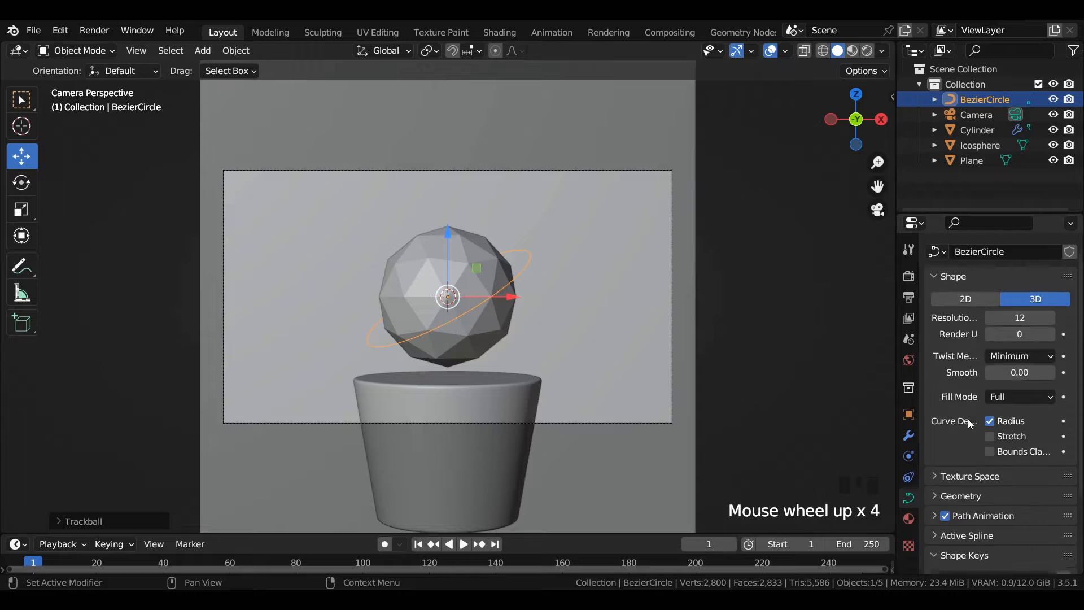
left_click_drag(1014, 358, 1025, 358)
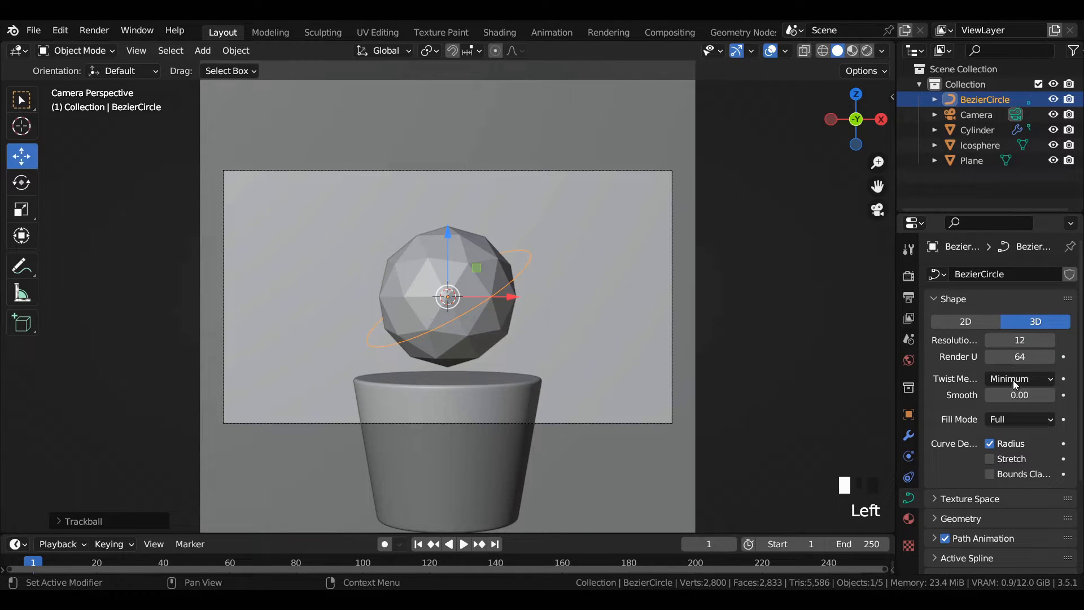
Step: Give the Bezier circle a round bevel with a depth of 0.03 m
scroll(945, 395, "down", 8)
left_click(946, 396)
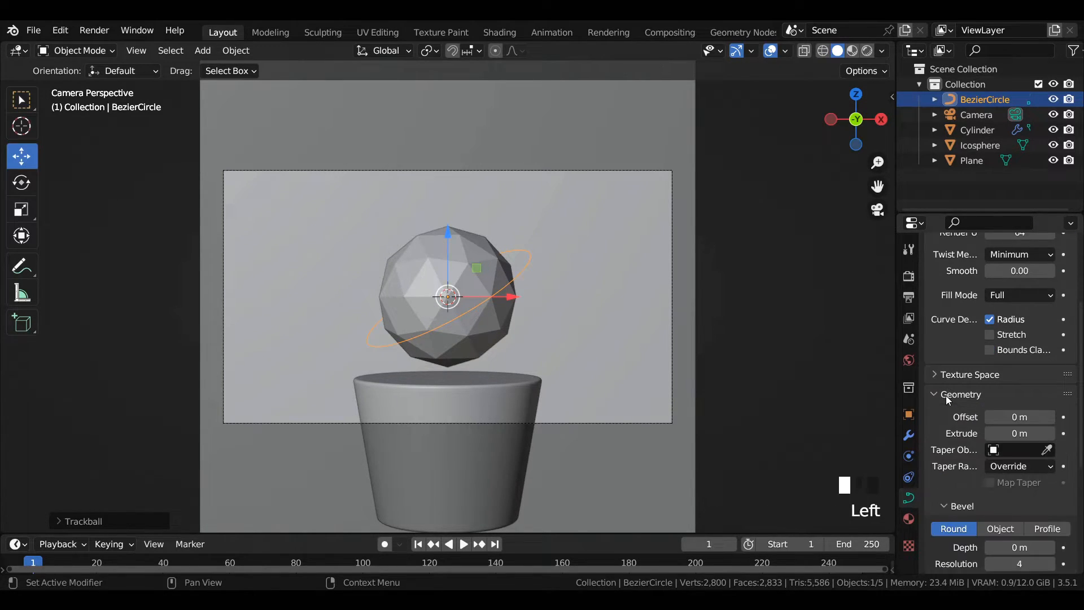
scroll(951, 394, "down", 4)
left_click(1051, 457)
left_click(1051, 458)
left_click(1051, 457)
left_click(1051, 458)
left_click(1051, 457)
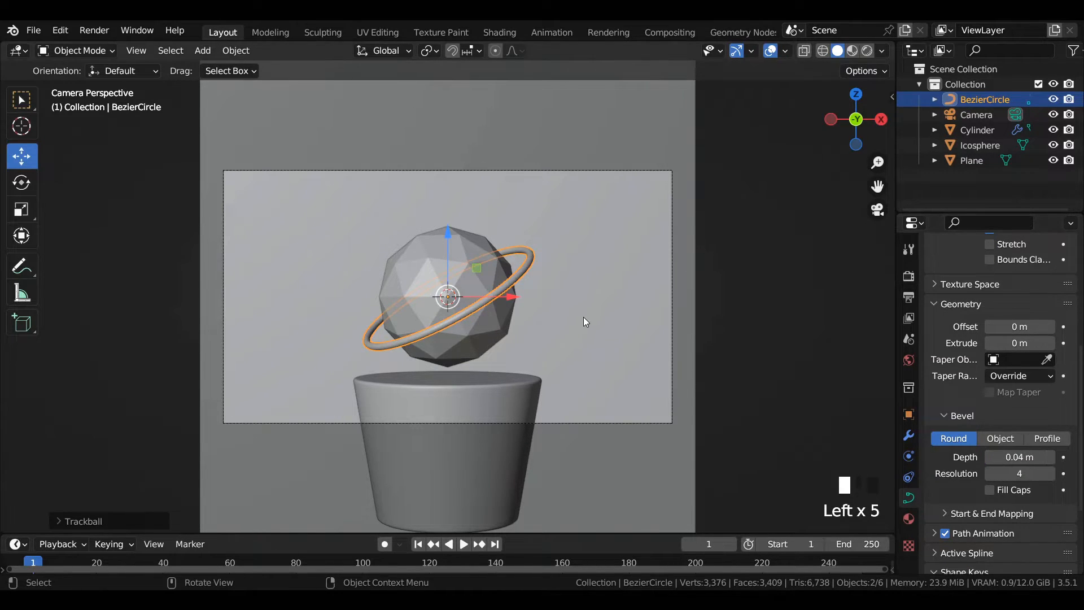
scroll(591, 310, "up", 4)
left_click(989, 458)
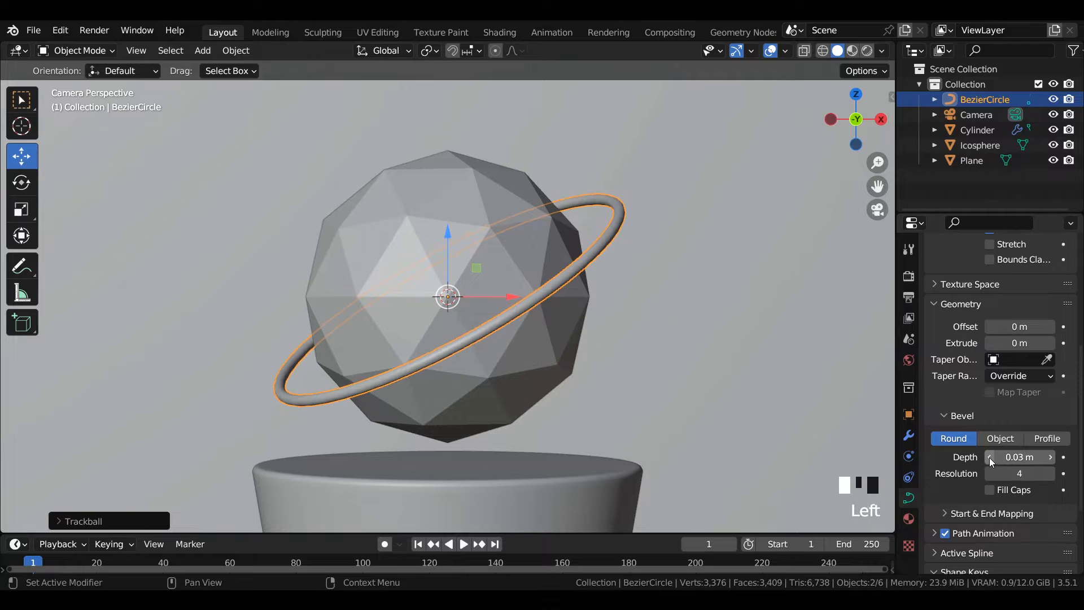
scroll(990, 462, "up", 12)
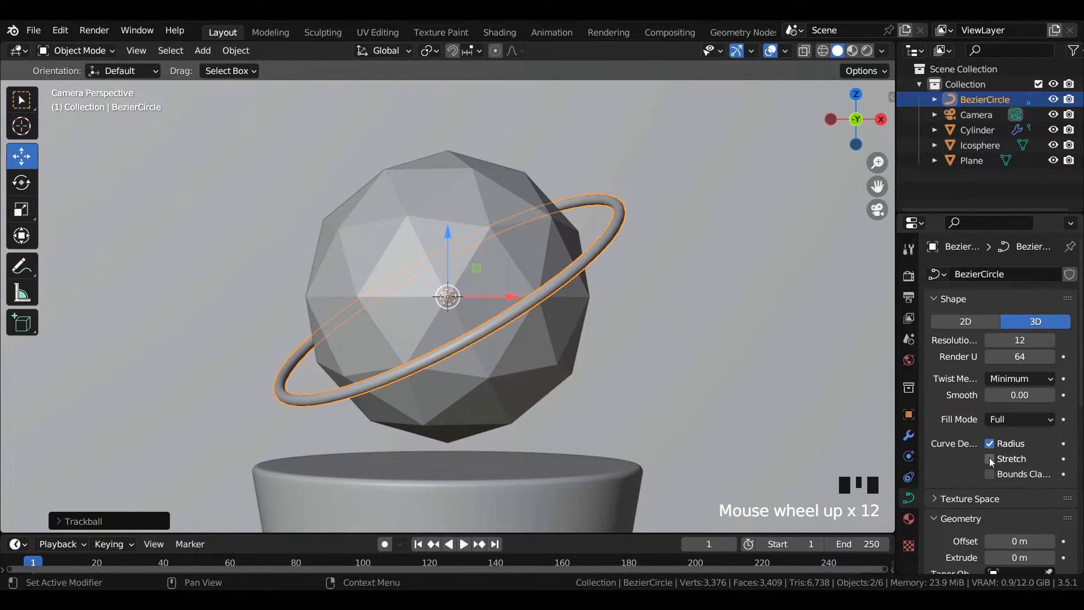
scroll(648, 258, "down", 3)
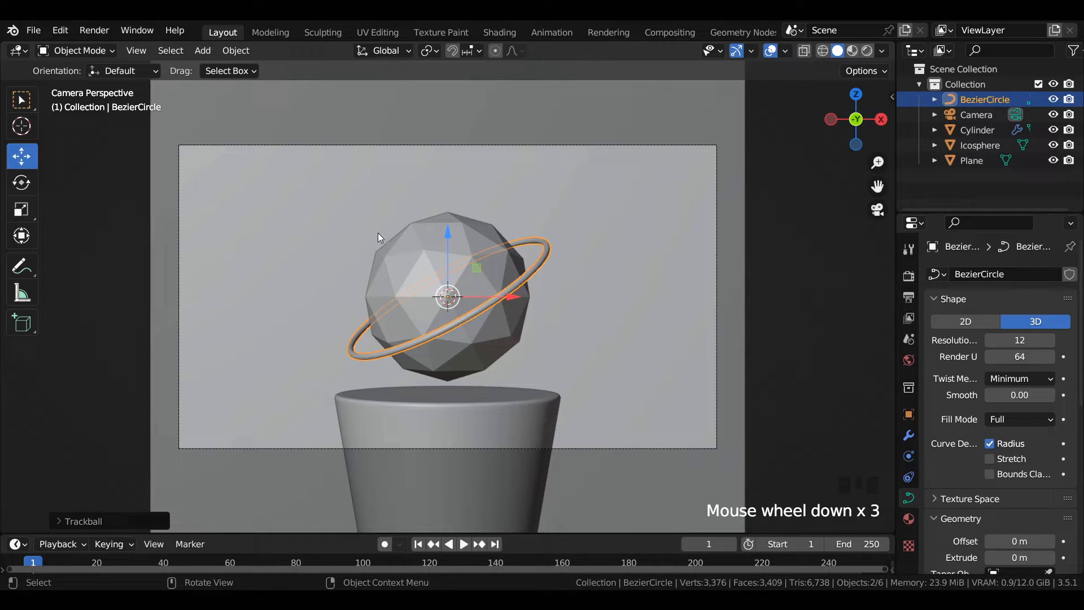
Step: Add a UV sphere, scale it down and lower it to the gap between the icosphere and the pedestal
key("shift+a")
mouse_move(347, 196)
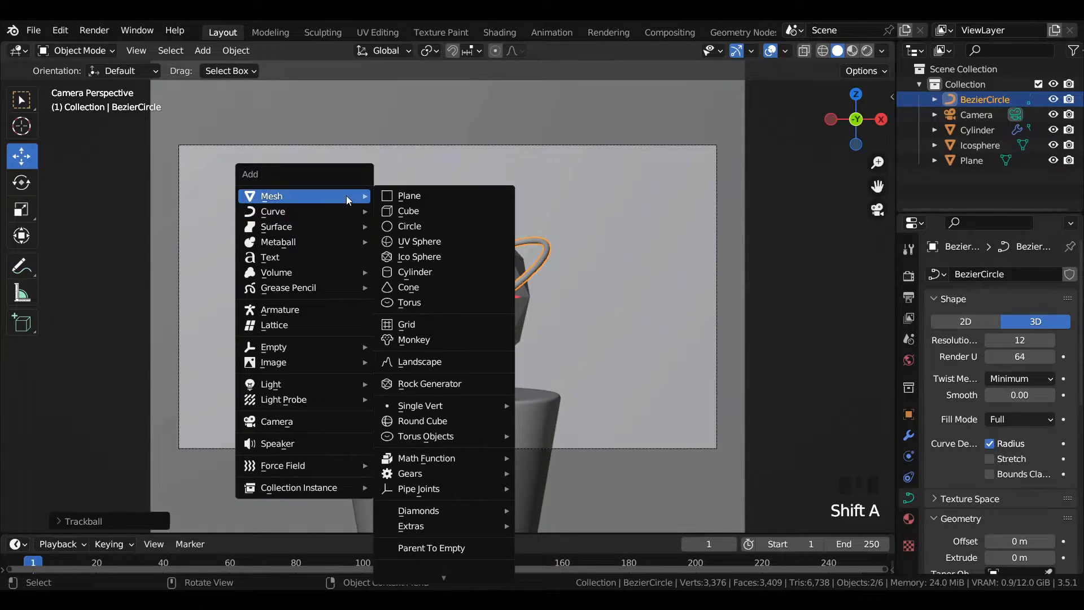
left_click(431, 241)
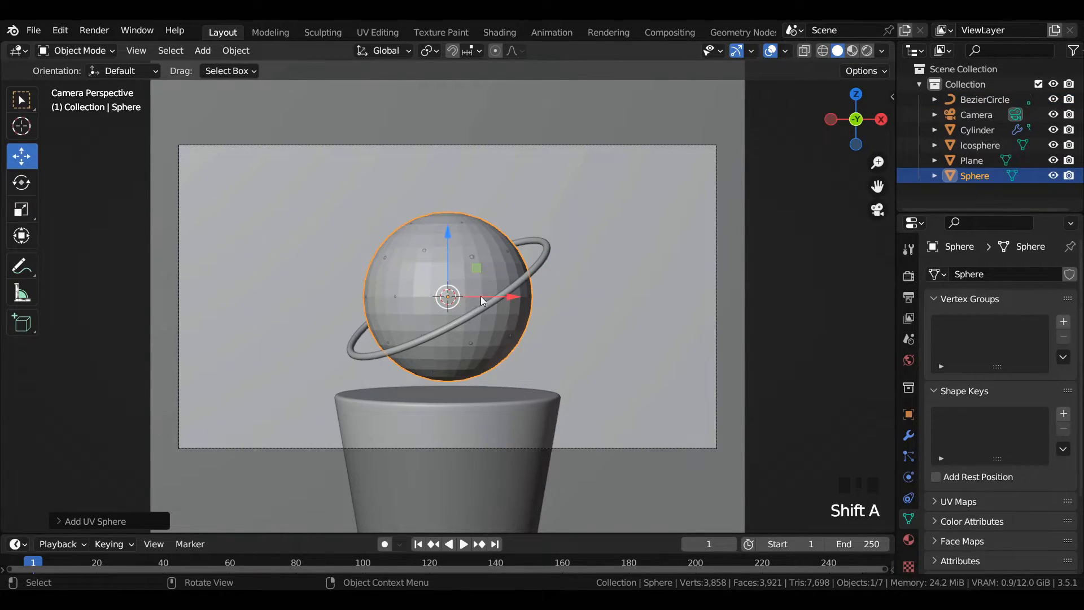
key("s")
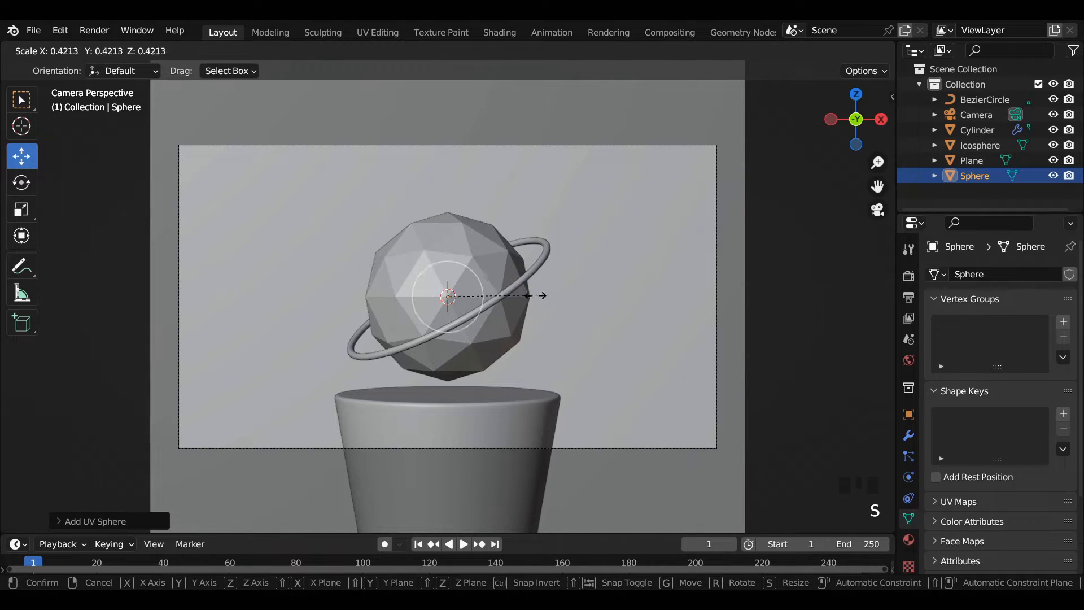
left_click(473, 295)
left_click_drag(449, 239, 501, 354)
key("KP_Decimal")
key("KP_1")
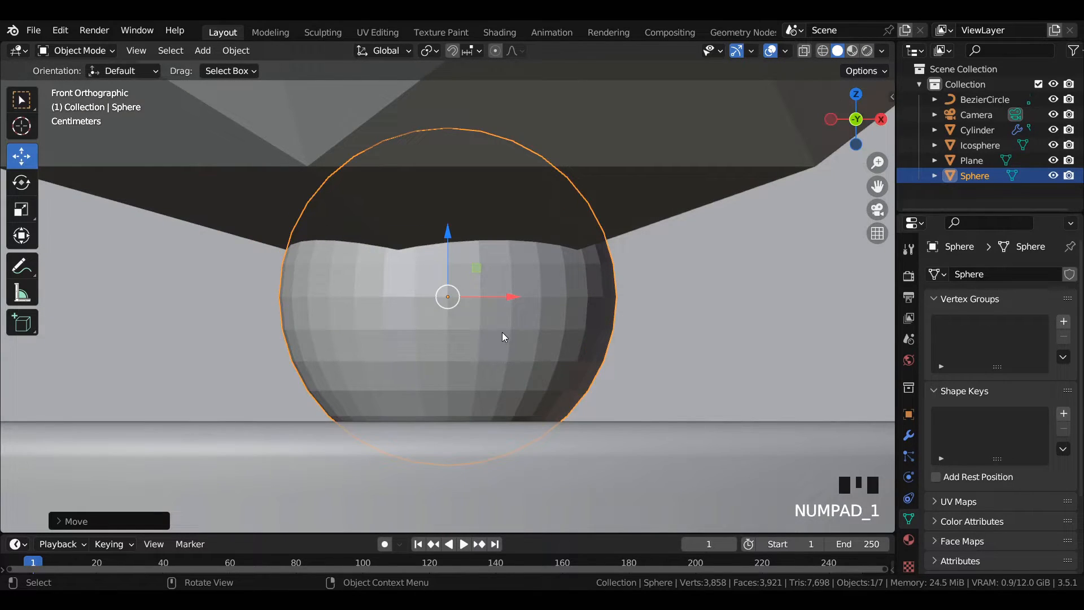
Step: Subdivide the whole sphere mesh with 2 cuts and a smoothness of 1
key("Tab")
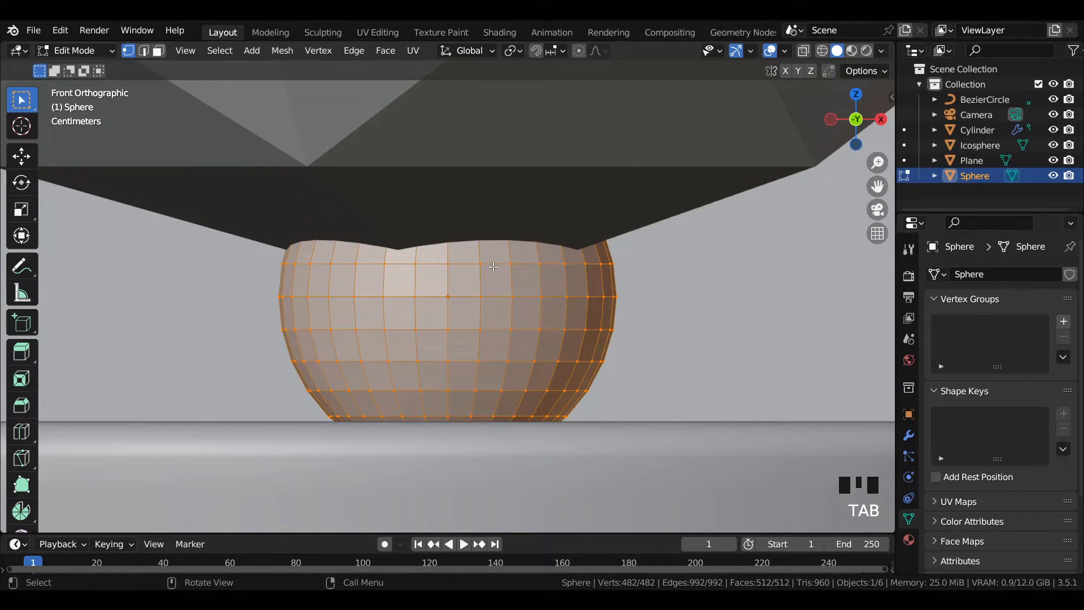
right_click(493, 270)
left_click(458, 250)
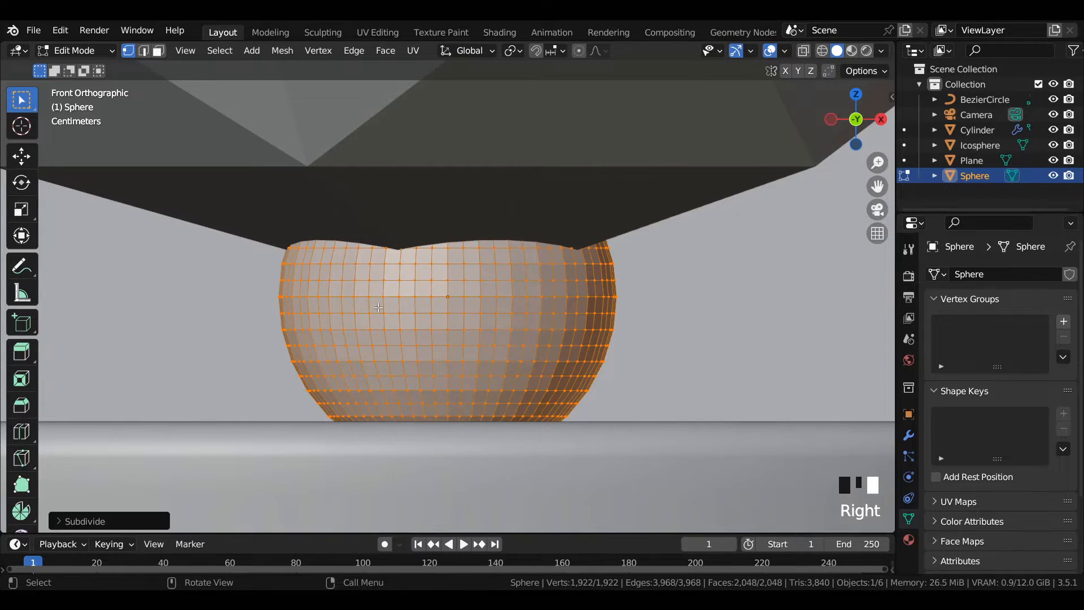
left_click(67, 528)
double_click(209, 416)
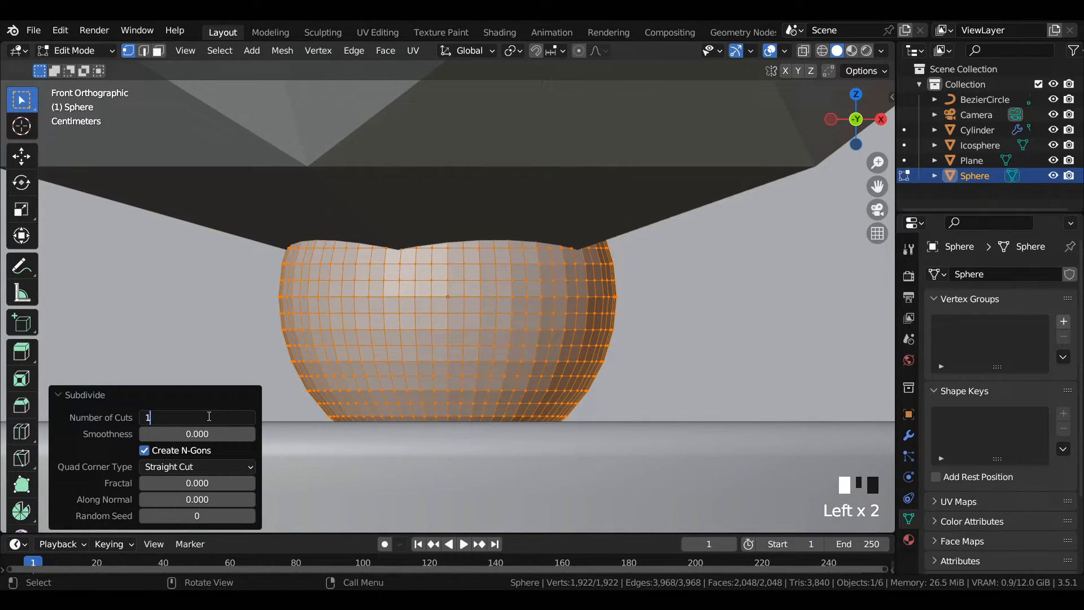
key("Return")
double_click(224, 437)
type("1")
key("Return")
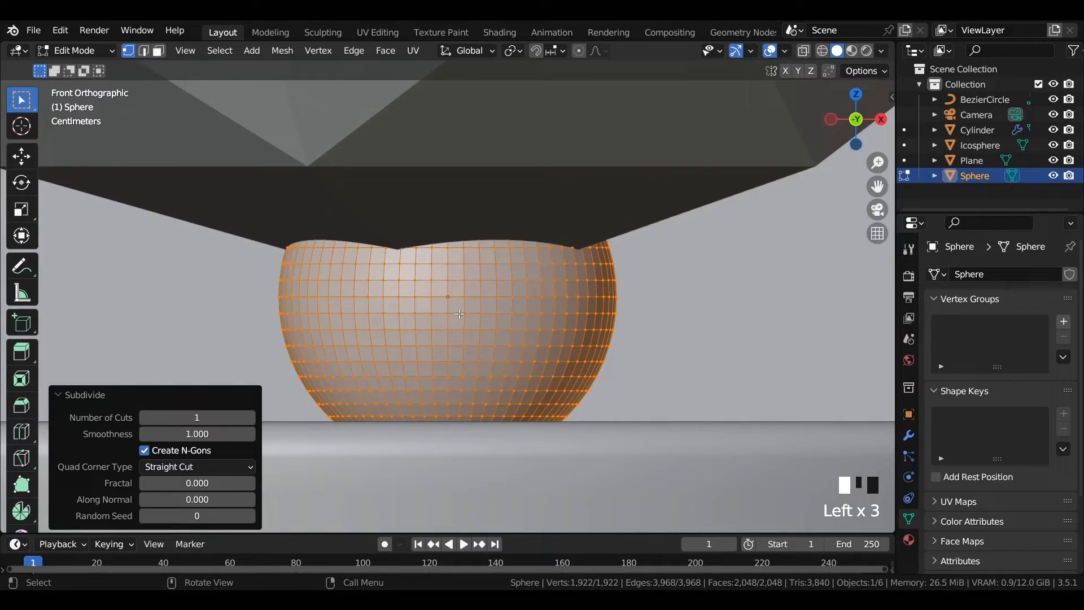
left_click(248, 417)
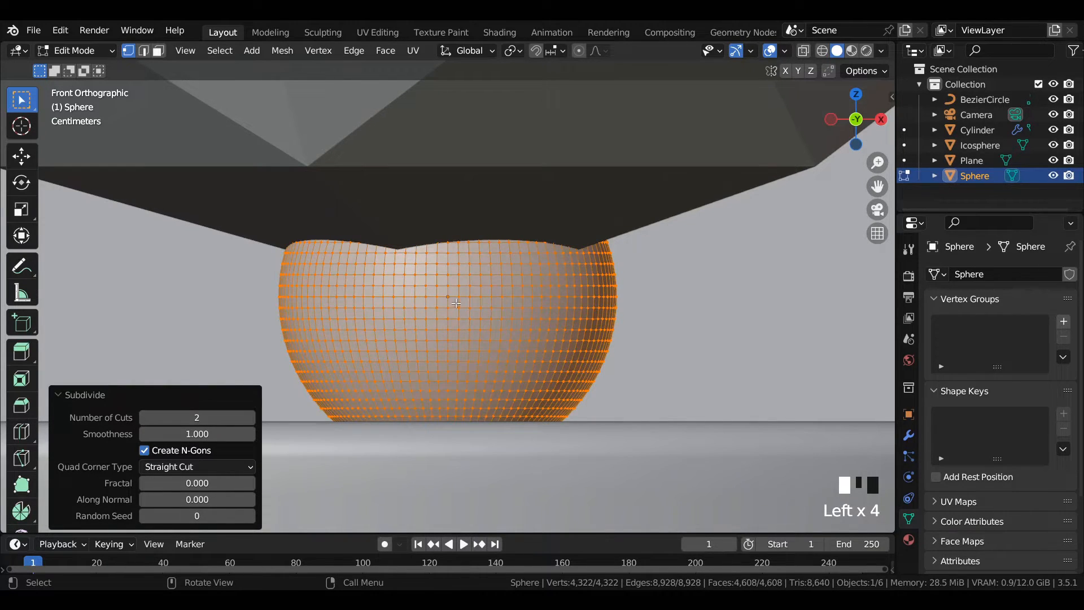
Step: Return to Object Mode and apply Shade Smooth to the sphere
key("Tab")
right_click(477, 291)
left_click(461, 277)
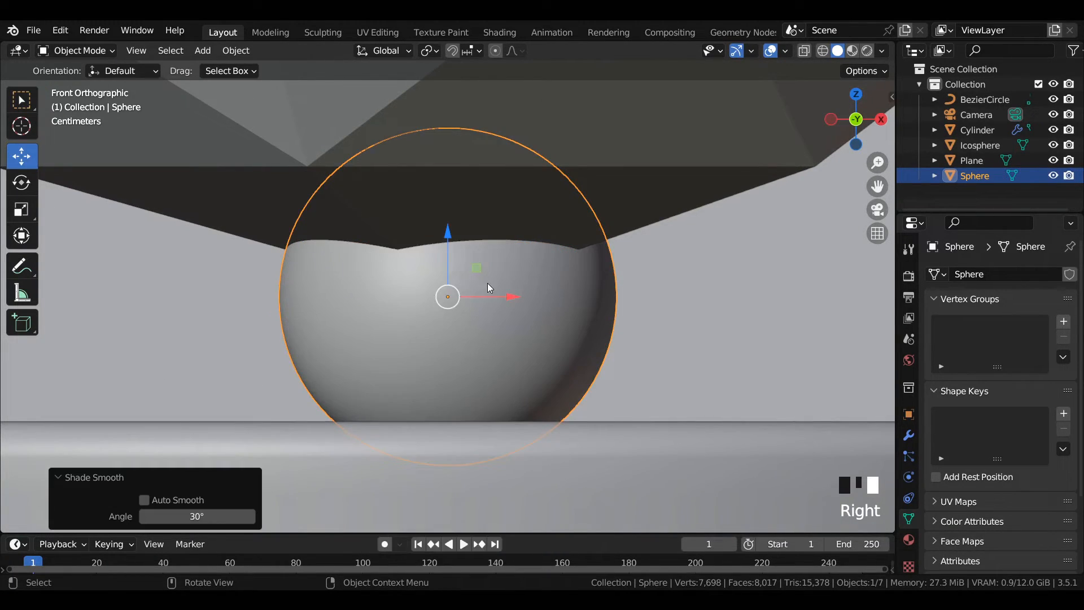
Step: Move the sphere along X to the right end of the pedestal and raise it to rest on the top surface
scroll(494, 288, "down", 8)
left_click_drag(506, 301, 737, 305)
key("KP_Decimal")
left_click_drag(447, 234, 446, 195)
left_click_drag(509, 260, 427, 262)
key("KP_0")
scroll(564, 373, "up", 1)
Step: Duplicate the sphere and move the copy along X to the left end of the pedestal's top
key("shift+d")
right_click(610, 400)
left_click_drag(610, 397, 396, 396)
key("KP_Decimal")
key("KP_1")
scroll(601, 359, "down", 9)
left_click_drag(504, 298, 511, 298)
scroll(532, 303, "up", 3)
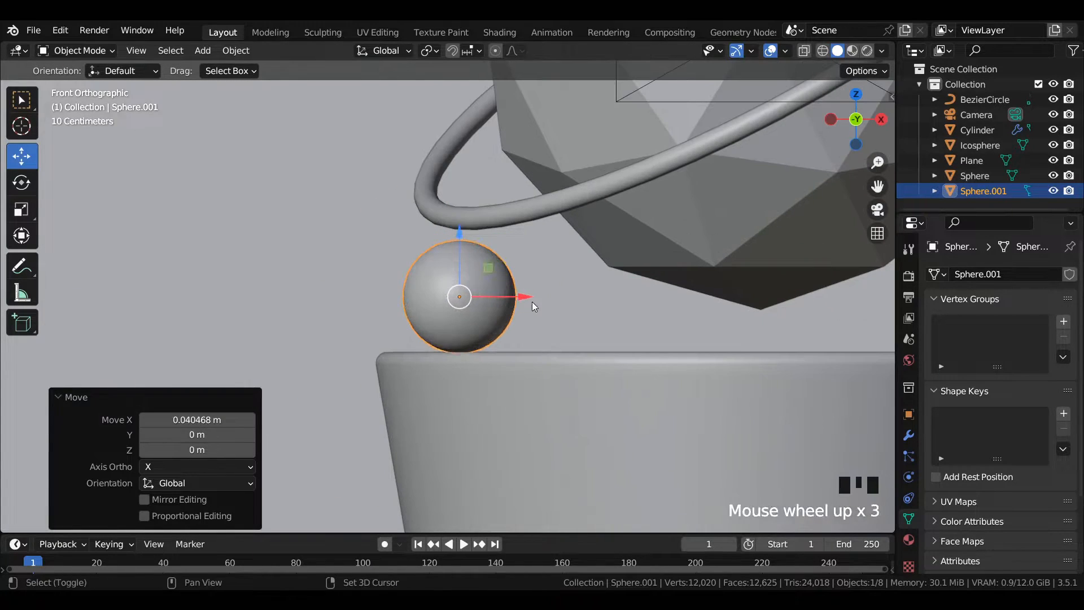
Step: Duplicate the left sphere, scale the copy down, lower it onto the pedestal and shift it along X to the inner side of the original
key("shift+d")
right_click(532, 303)
key("s")
left_click(501, 302)
left_click_drag(458, 233, 459, 255)
key("g")
right_click(621, 324)
left_click_drag(525, 320, 807, 316)
Step: Duplicate the small sphere for the inner side of the right sphere, then return to the camera view and select the backdrop plane
scroll(610, 316, "down", 3)
key("shift+d")
right_click(576, 316)
key("KP_0")
left_click(732, 310)
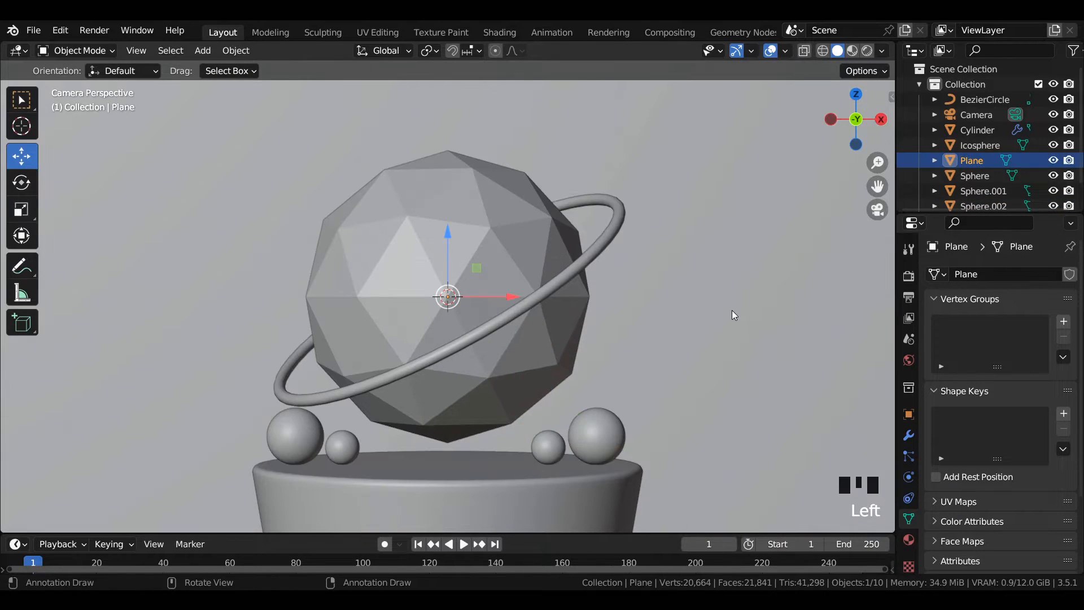
Step: Duplicate the right small sphere, place the copy above the ring at the icosphere's upper right and scale it by about 0.755
scroll(662, 326, "down", 2)
left_click(517, 401)
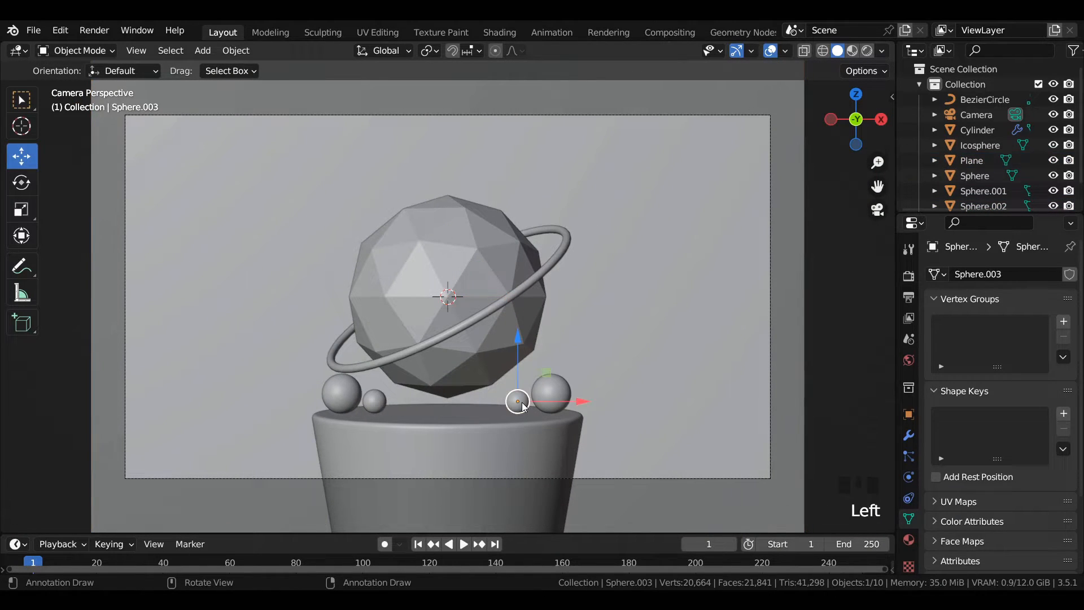
key("shift+d")
right_click(523, 405)
key("g")
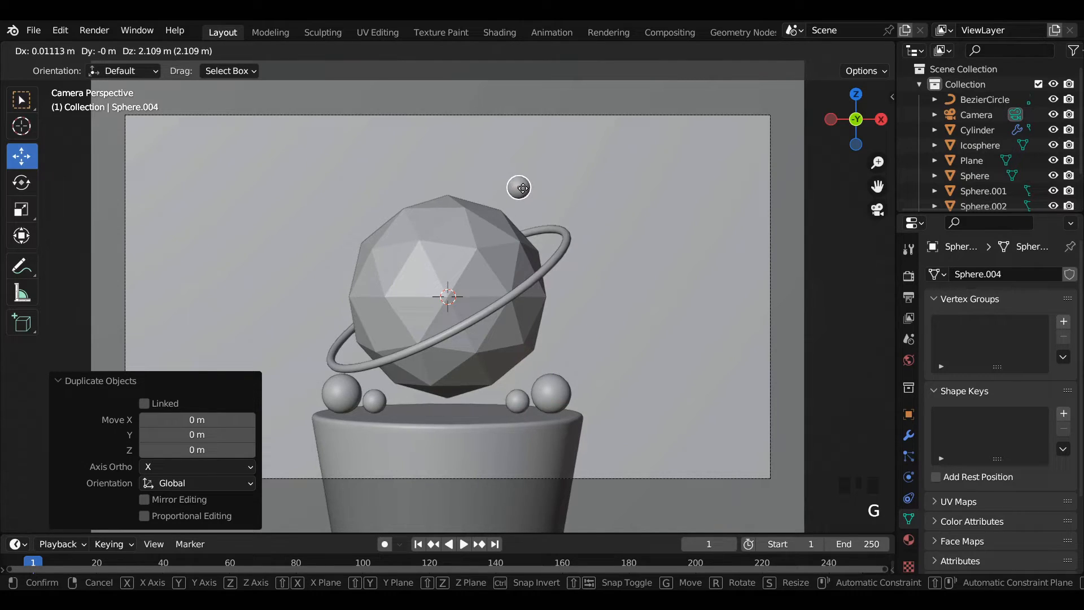
left_click(598, 226)
key("s")
left_click(577, 223)
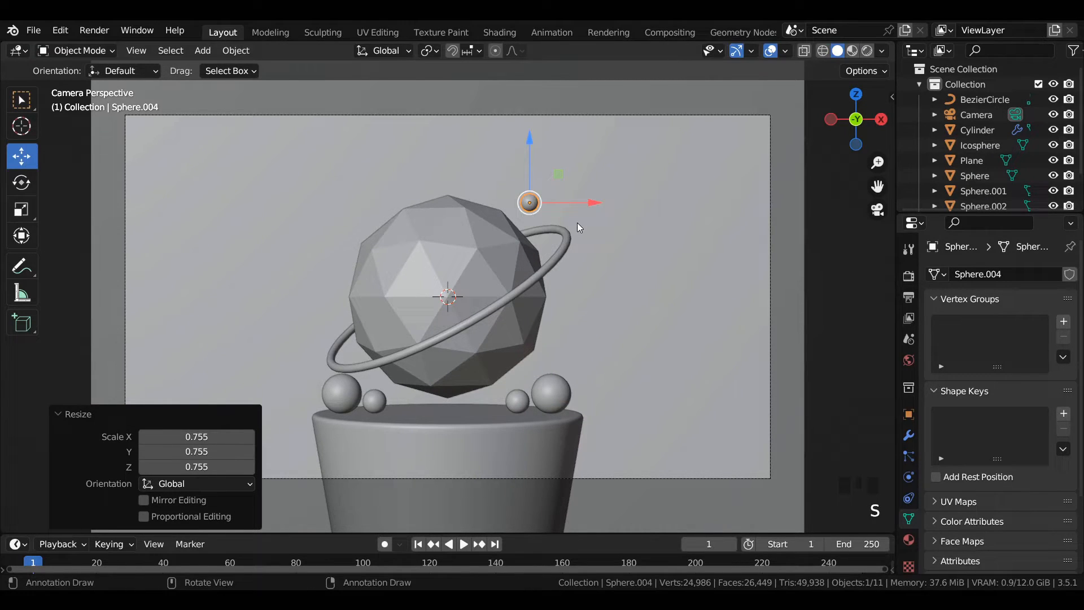
Step: Duplicate the floating sphere to the icosphere's upper left and scale the copy down
key("shift+d")
left_click(413, 238)
key("s")
left_click(411, 236)
Step: Duplicate the upper-left floating sphere and place the copy just right of the icosphere, below the ring
key("shift+d")
right_click(411, 236)
key("g")
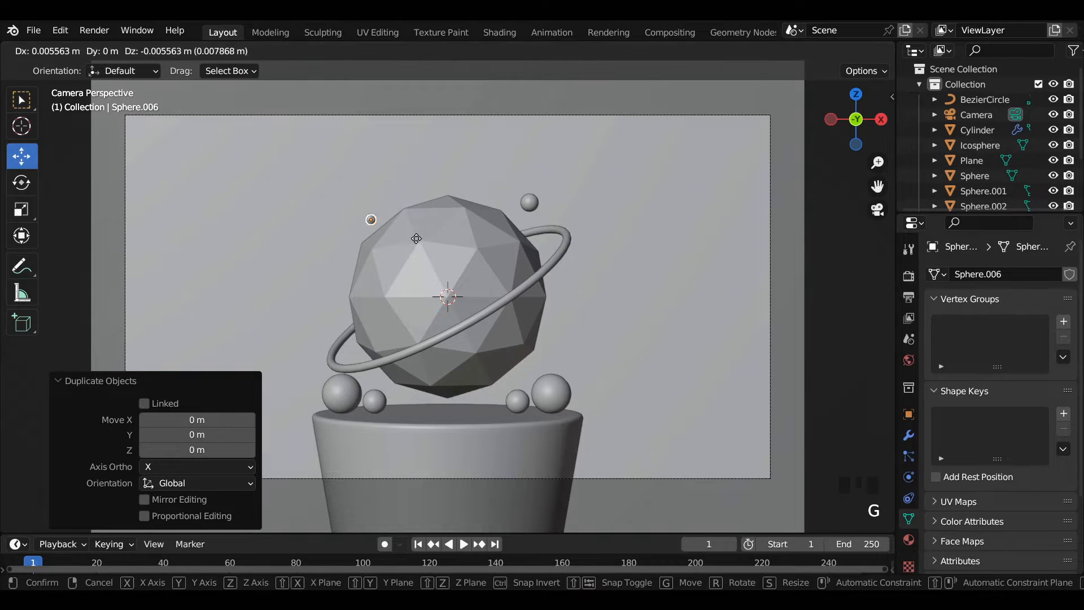
left_click(597, 333)
Step: Duplicate the floating sphere right of the icosphere, place the copy just above the pedestal beneath the icosphere and scale it down
key("shift+d")
right_click(595, 333)
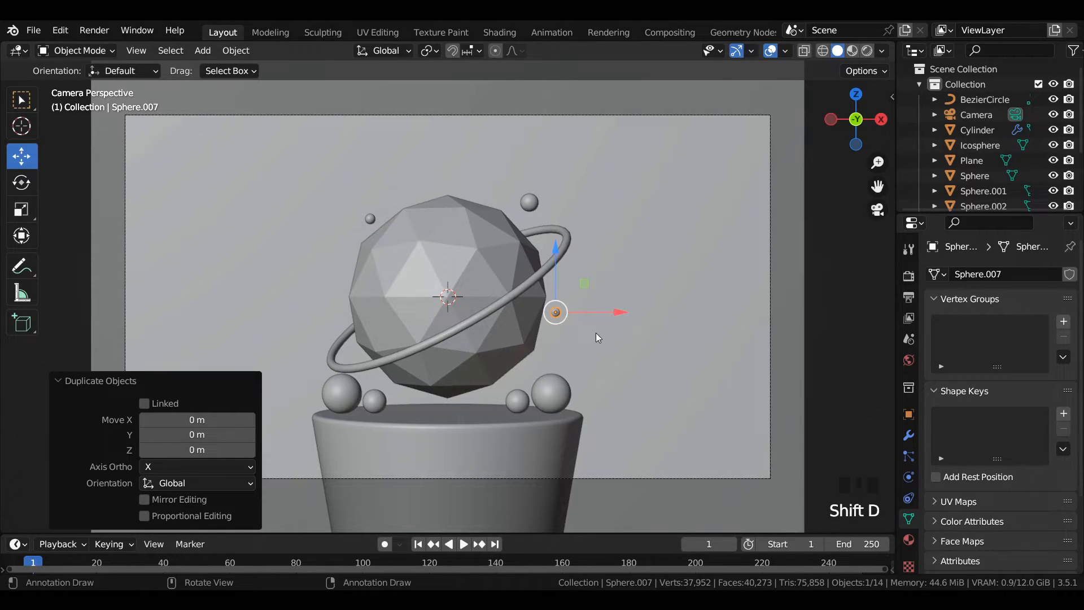
key("g")
left_click(528, 414)
key("s")
left_click(516, 407)
Step: Duplicate the tiny sphere, move the copy to the icosphere's left side, scale it up about 3.1 times and save the file
key("shift+d")
right_click(517, 409)
key("g")
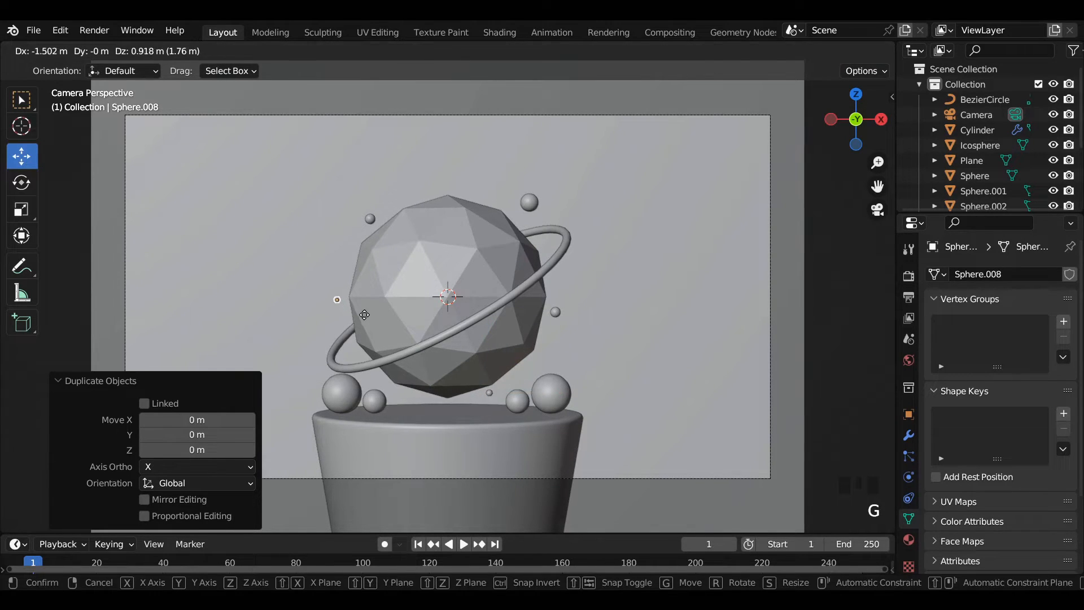
left_click(364, 314)
key("s")
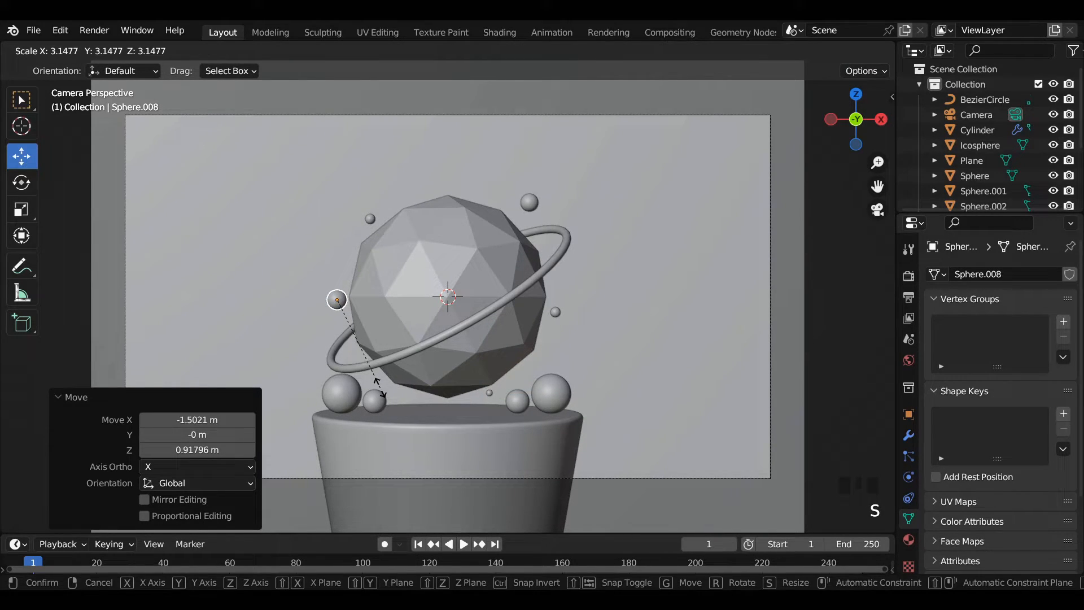
left_click(380, 392)
left_click(620, 280)
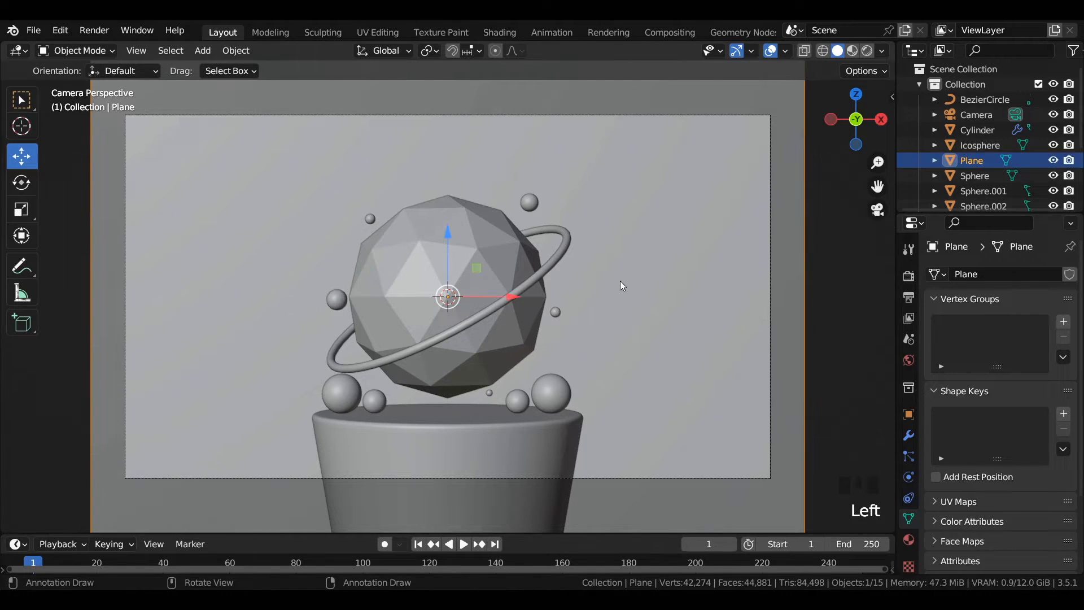
key("ctrl+s")
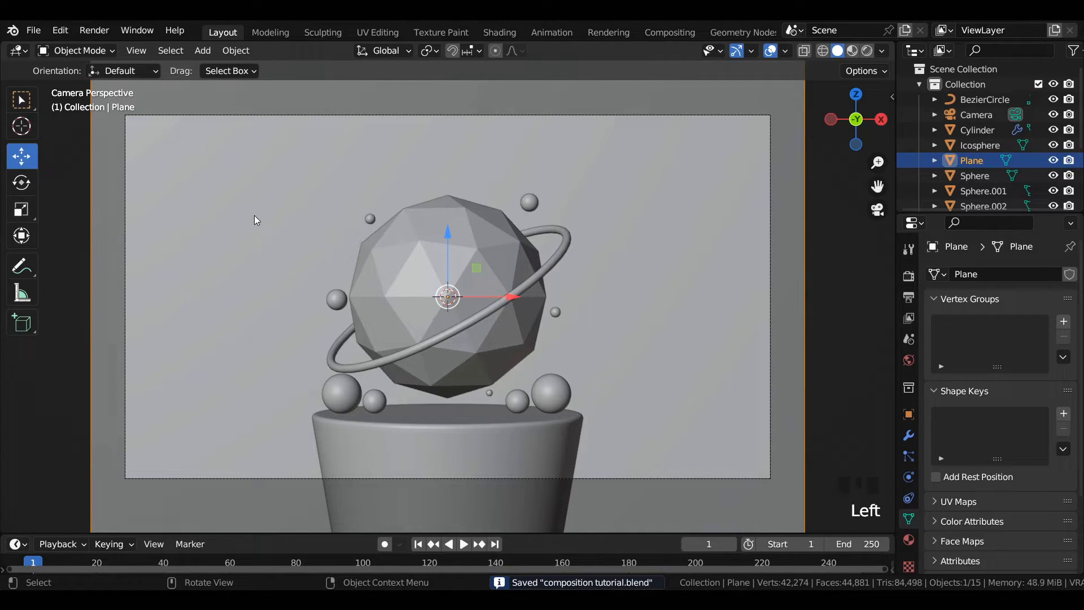
Step: Add a mesh circle at the origin and isolate it in local view
key("shift+a")
mouse_move(254, 216)
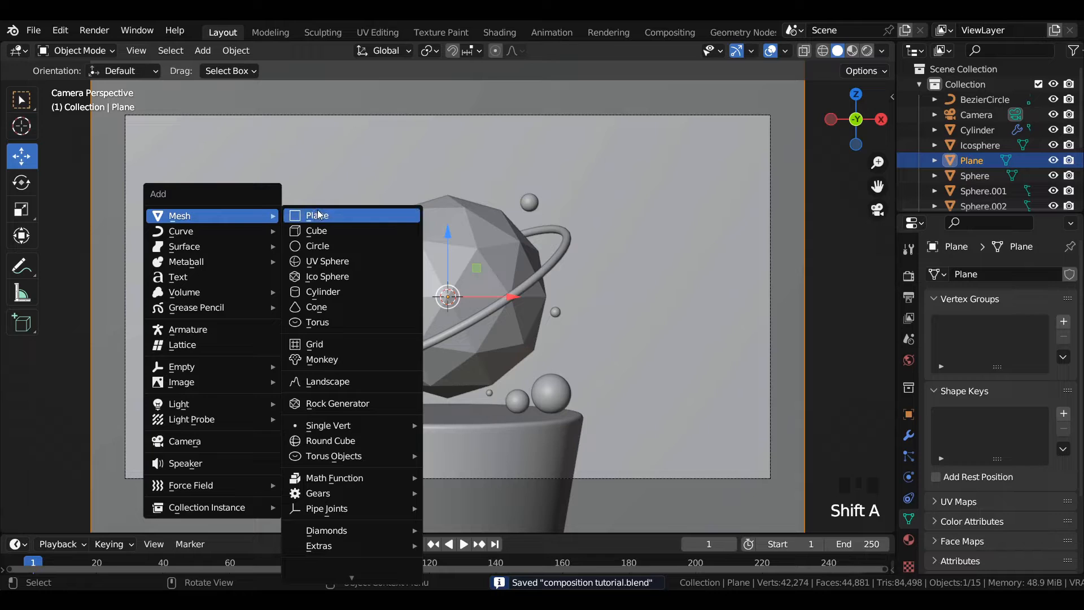
left_click(316, 247)
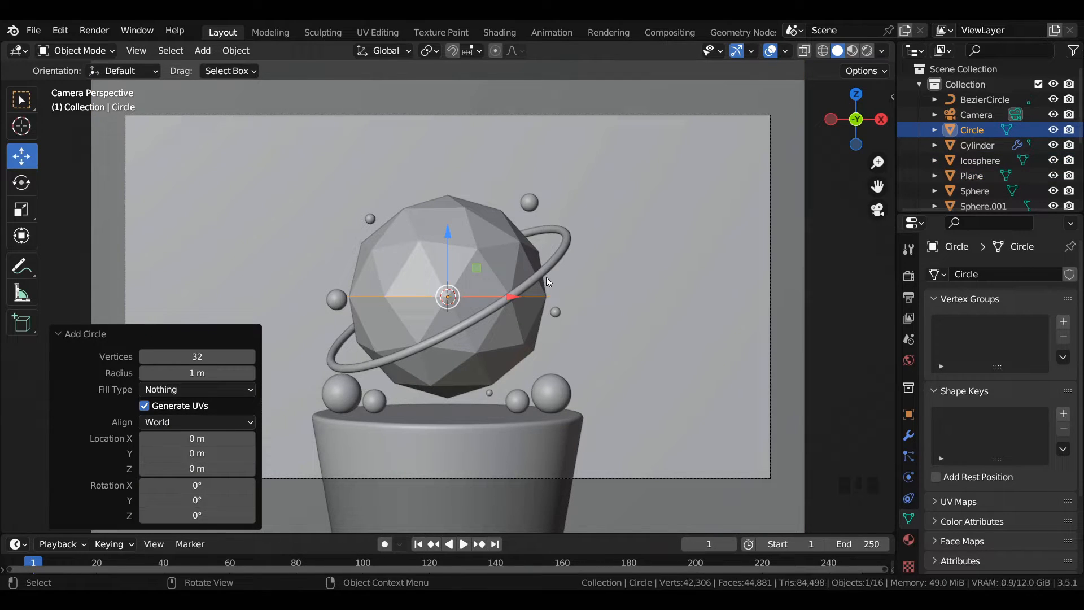
key("slash")
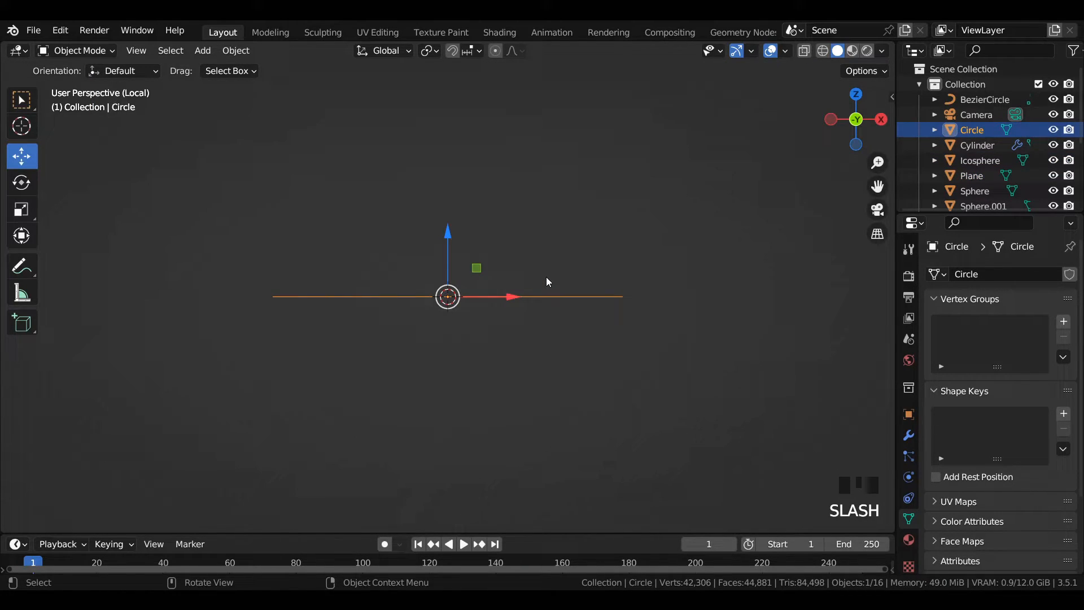
Step: Rotate the circle 90° around the global X axis so it stands upright
key("r")
key("x")
key("9")
key("0")
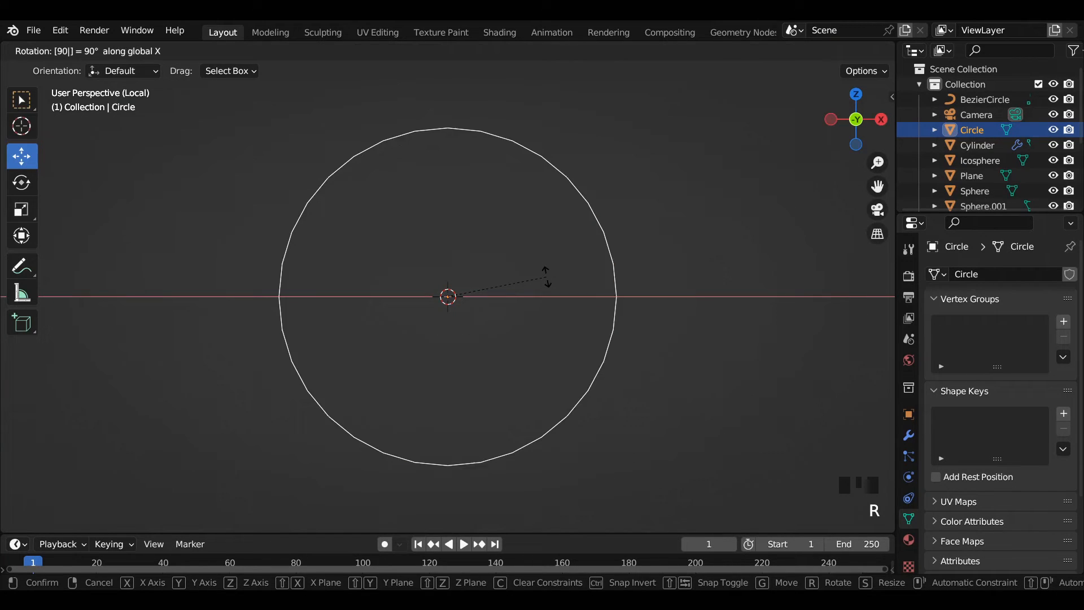
key("Return")
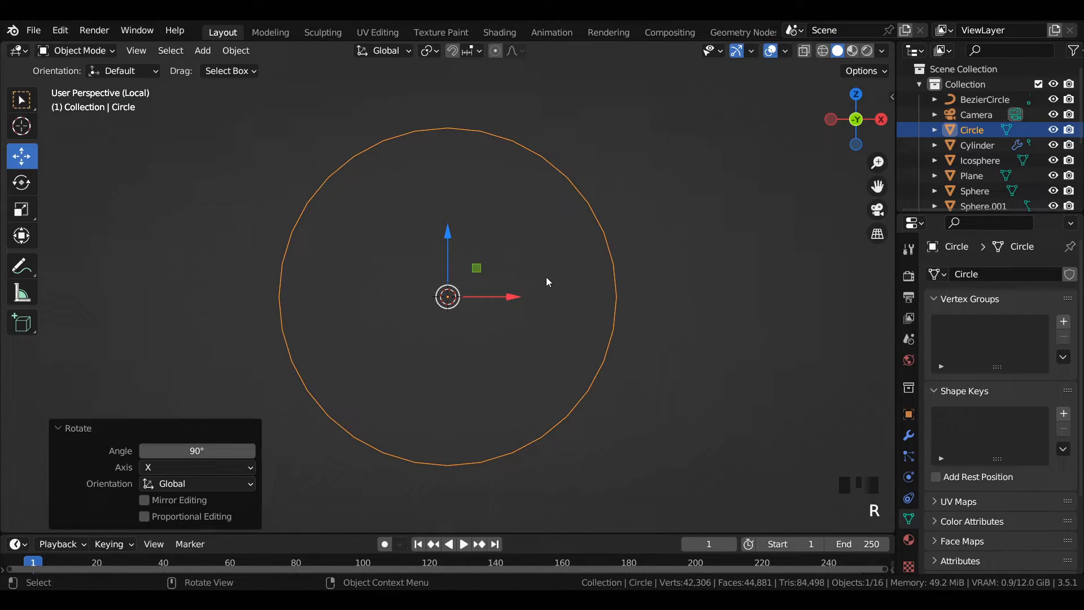
Step: Subdivide the circle's edges with 5 cuts in Edit Mode and switch to the front orthographic view
key("Tab")
right_click(503, 247)
left_click(504, 247)
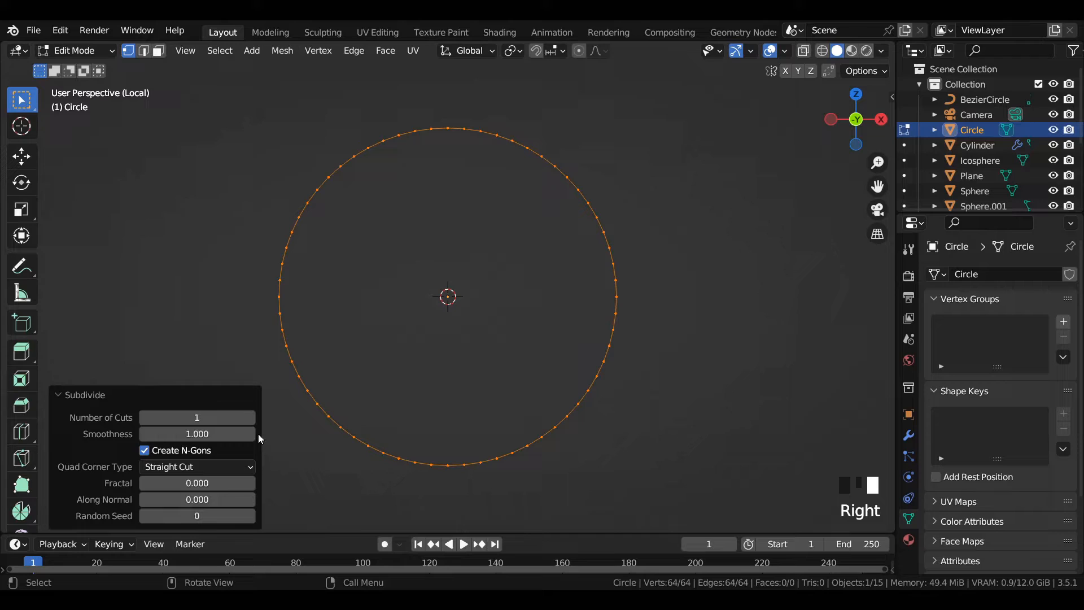
left_click(250, 417)
left_click(250, 418)
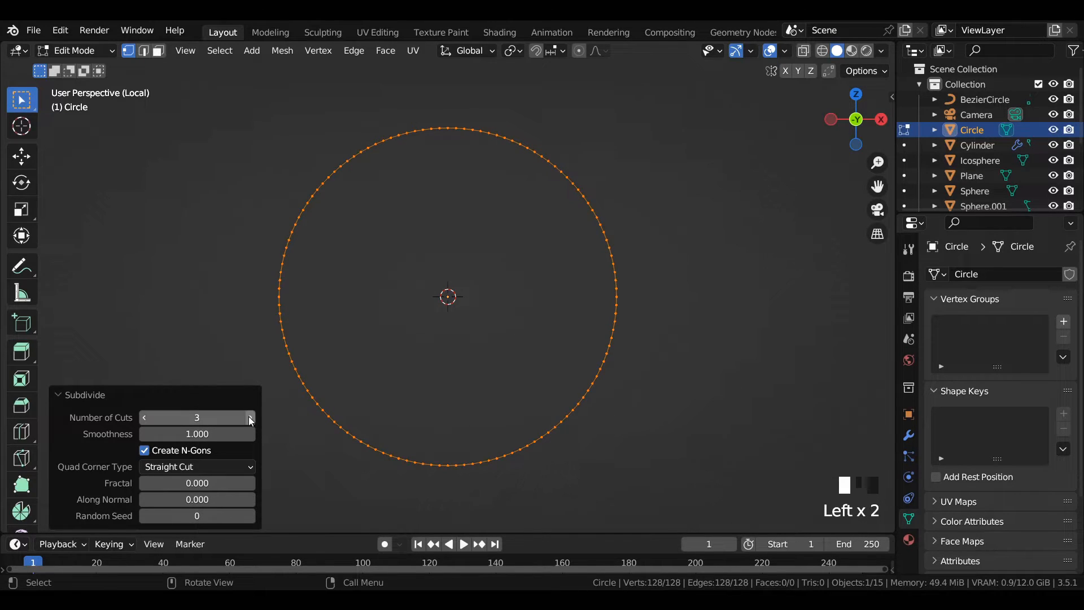
left_click(250, 418)
left_click(250, 418)
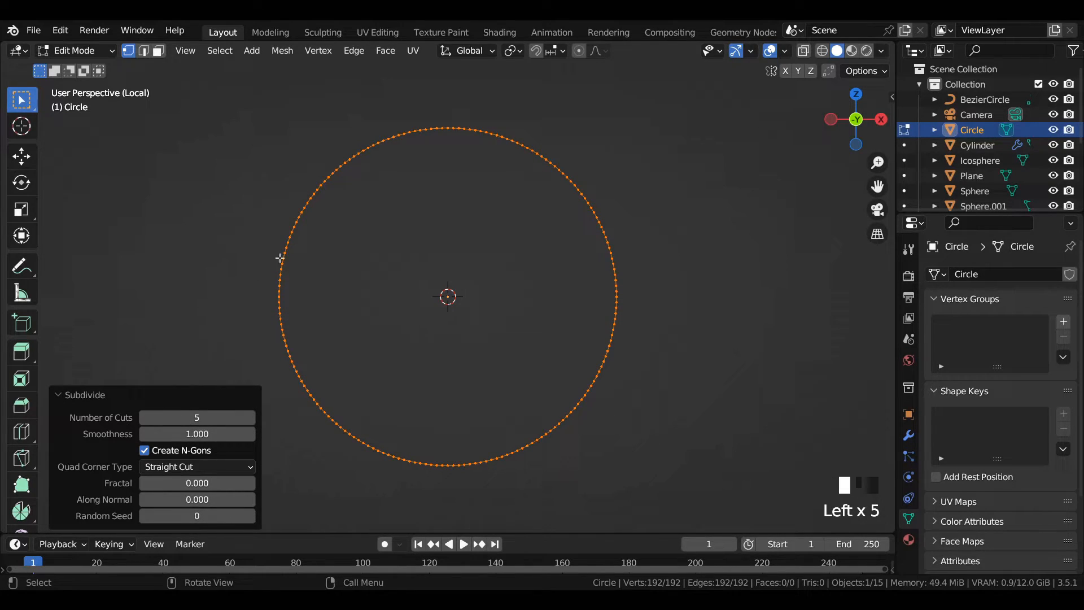
key("KP_1")
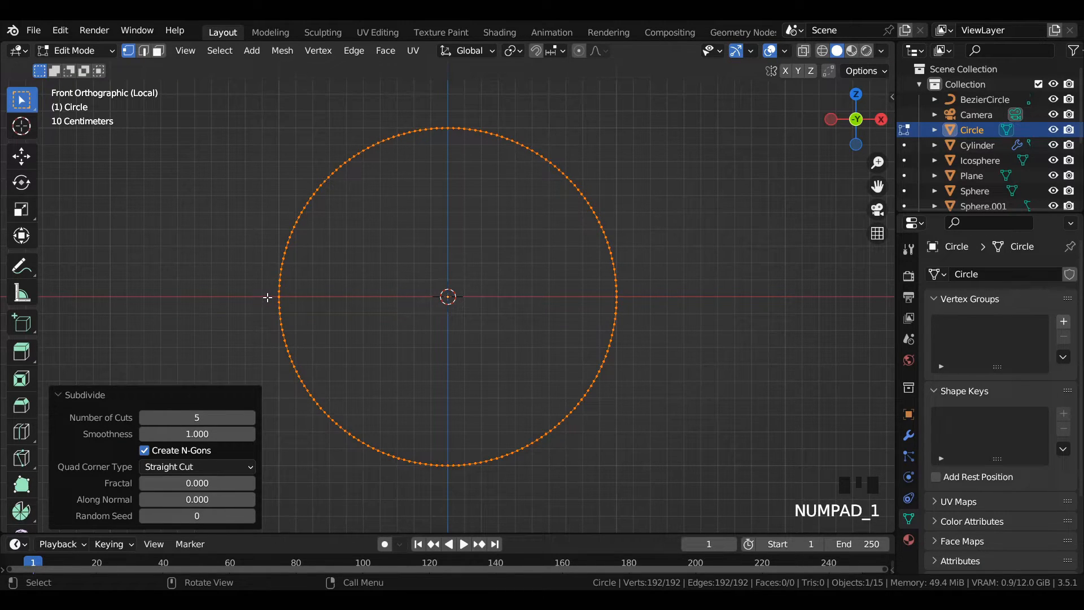
Step: Select the lower half of the circle's vertices and move them down 2 m along Z
left_click_drag(267, 297, 696, 549)
left_click(40, 164)
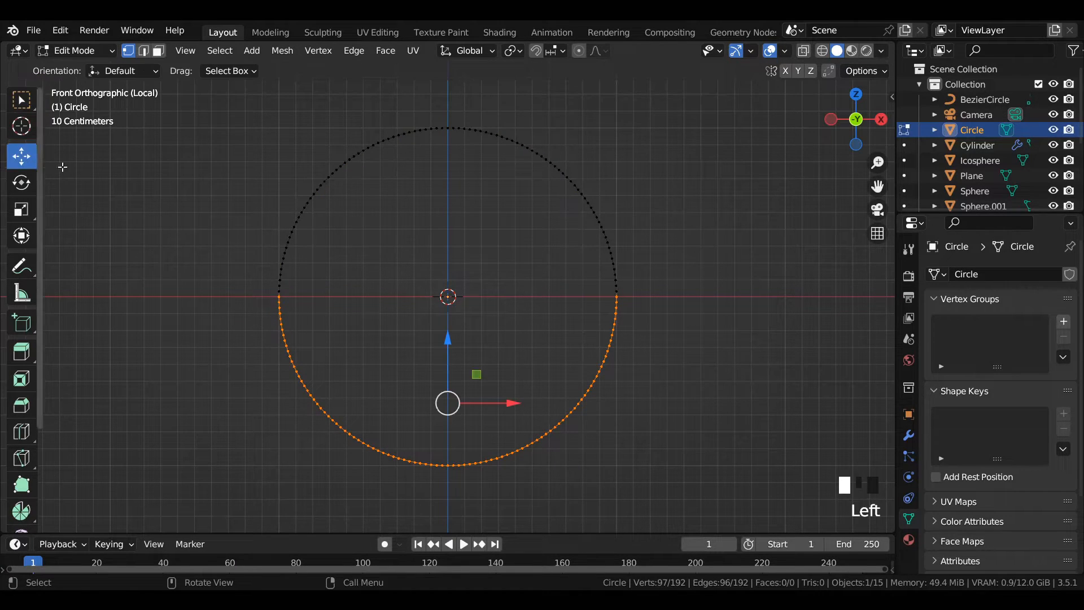
scroll(446, 271, "down", 5)
left_click_drag(452, 278, 446, 418, "ctrl")
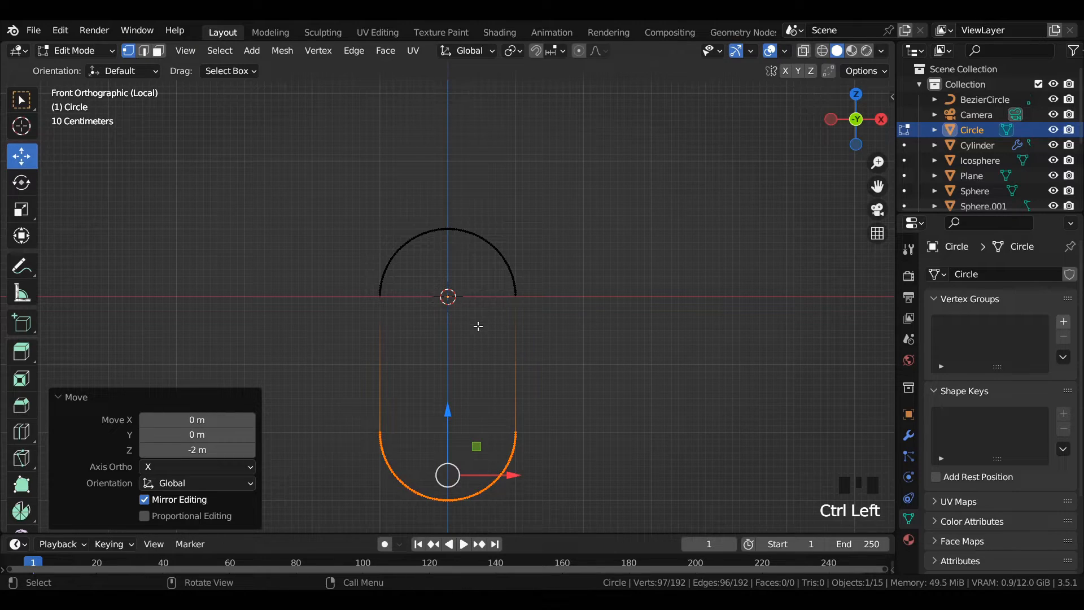
Step: Fill the whole elongated outline with a face, save the file and return to Object Mode
key("a")
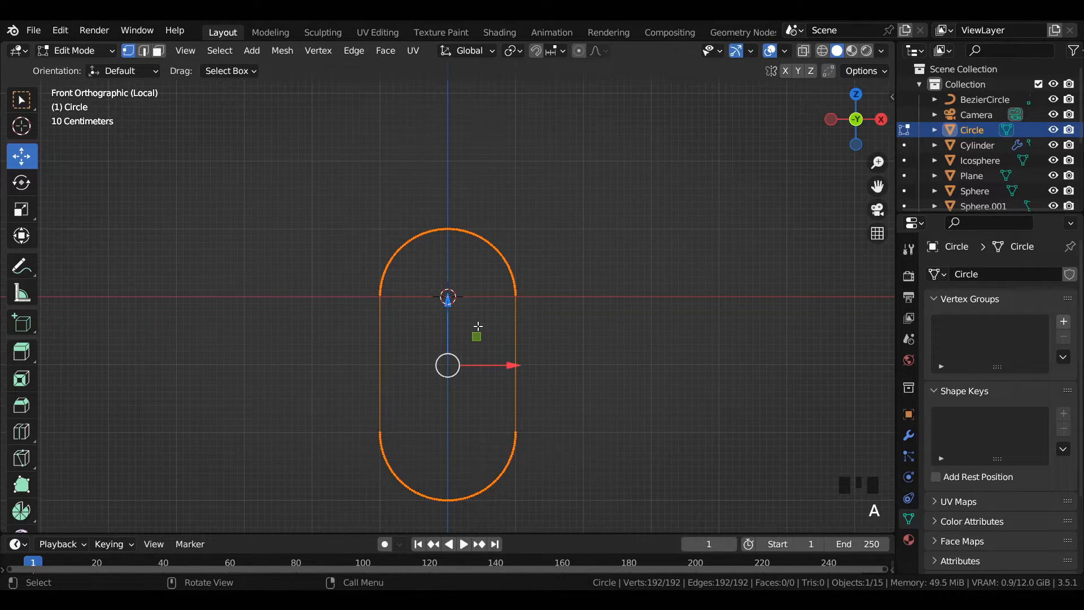
key("f")
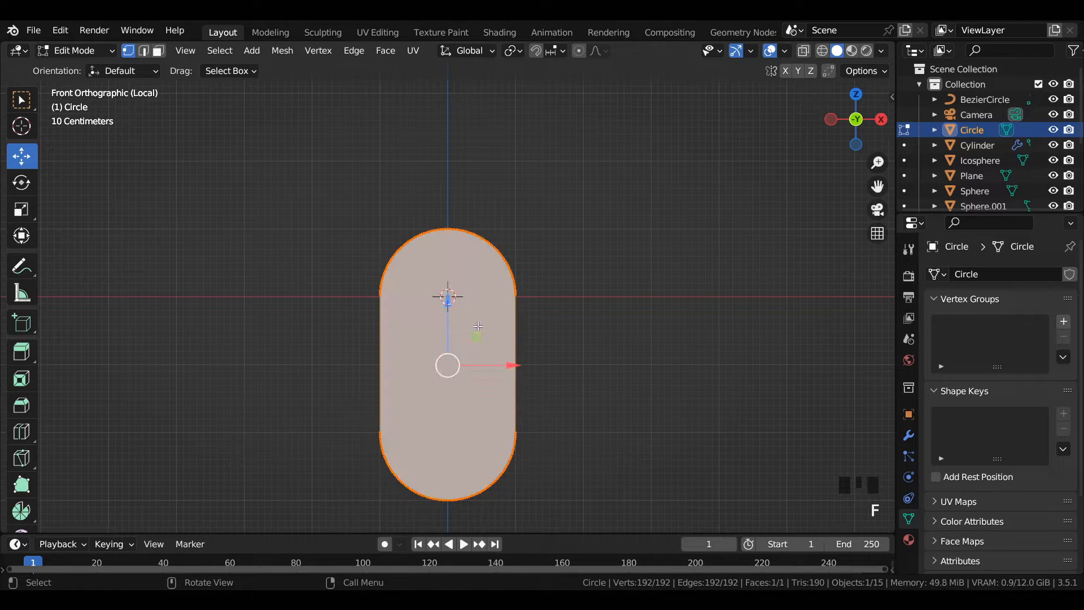
key("ctrl+s")
key("Tab")
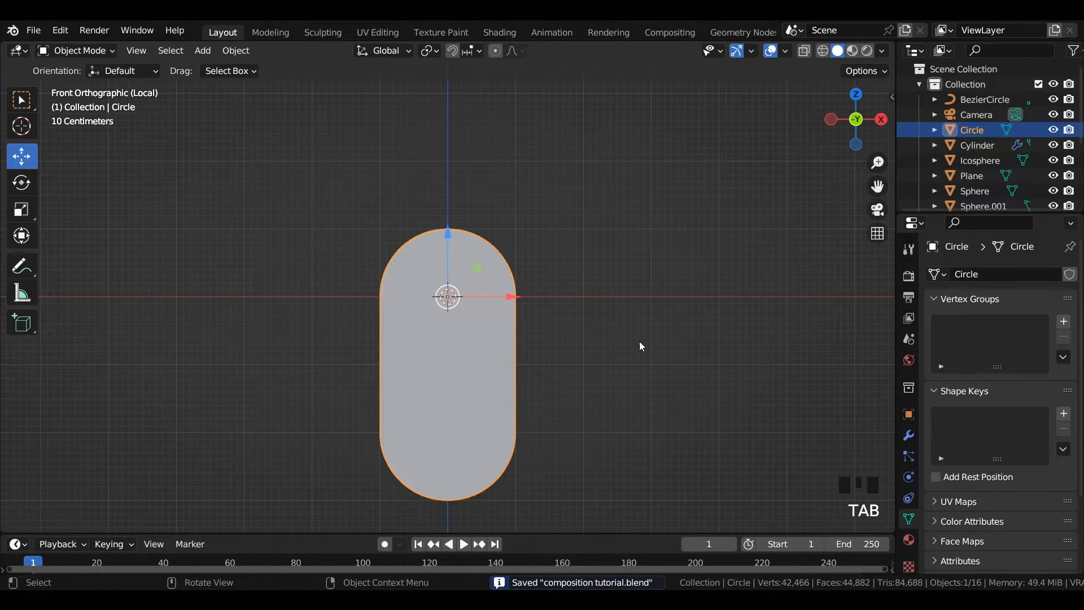
Step: Add a Solidify modifier to the pill shape with a thickness of 0.05 m
left_click(908, 435)
left_click(959, 274)
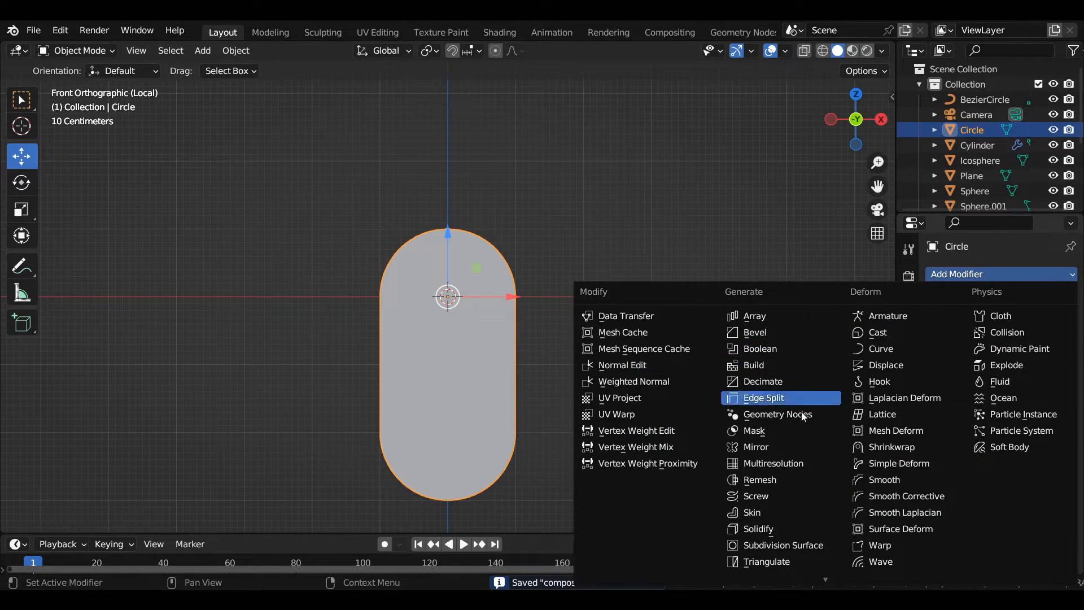
left_click(767, 527)
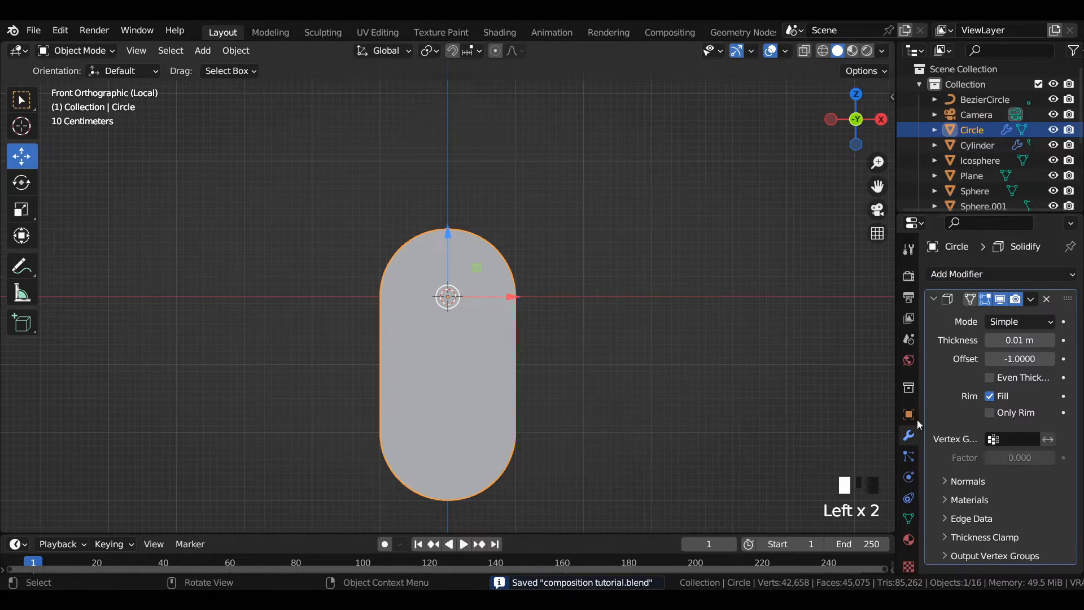
left_click(1052, 340)
left_click(1052, 340)
left_click(1052, 340)
left_click(1052, 340)
left_click(1052, 340)
left_click(1051, 341)
left_click(1052, 341)
left_click(1051, 340)
left_click(987, 341)
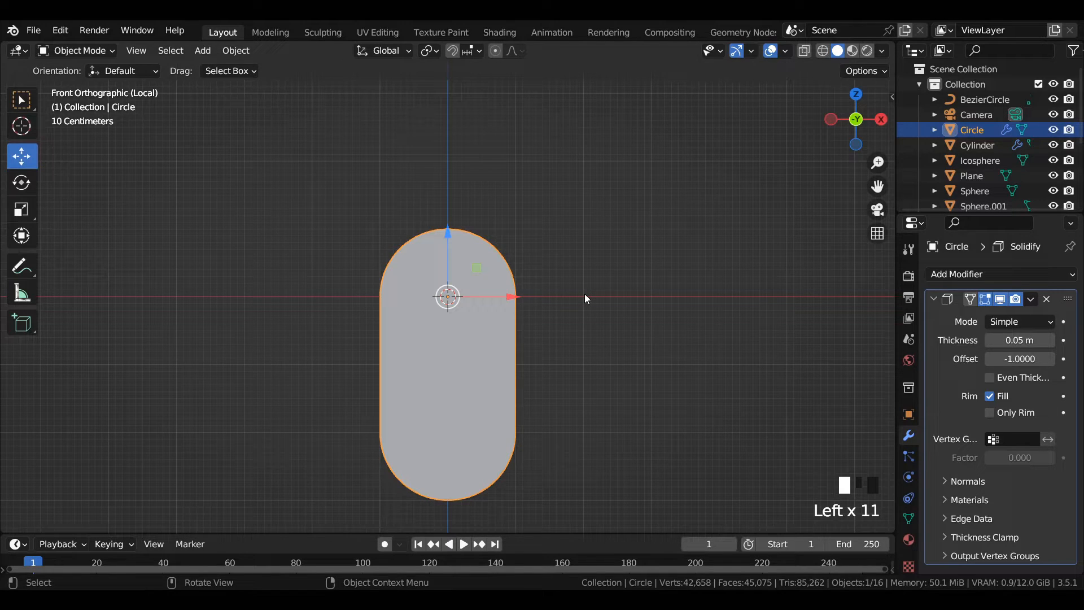
Step: Leave local view, look through the camera and tilt the pill shape diagonally
key("KP_0")
key("KP_0")
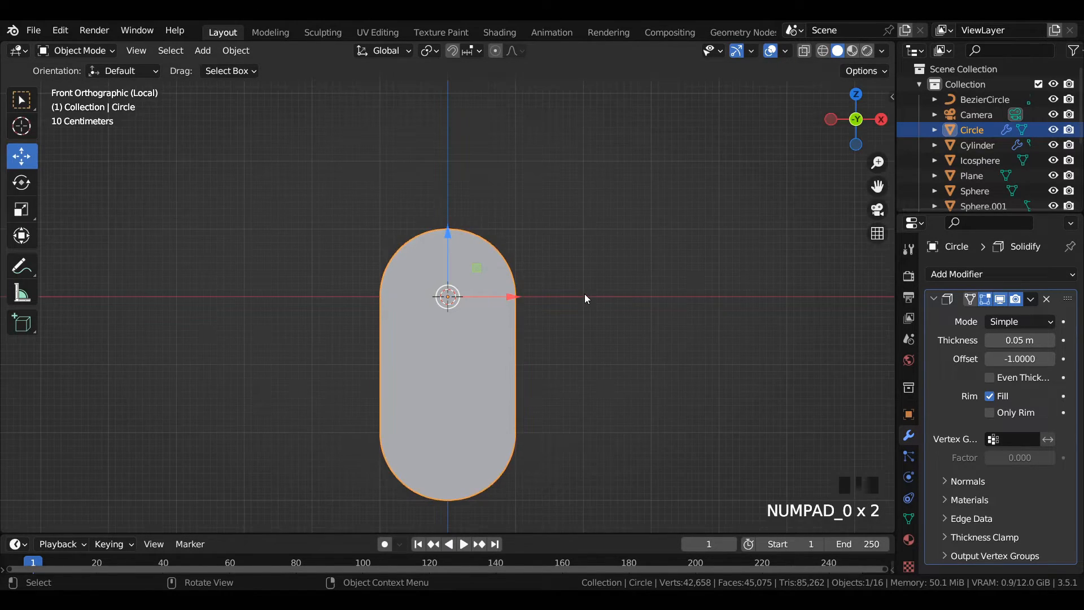
key("KP_Divide")
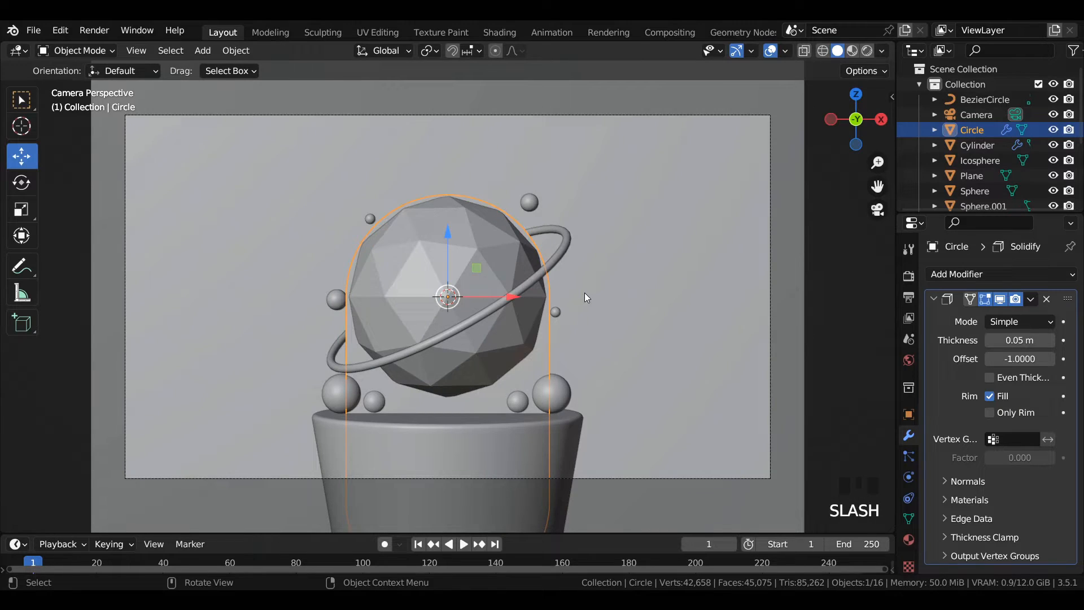
scroll(426, 259, "down", 2)
key("r")
left_click(625, 358)
Step: Move the tilted pill to the left of the icosphere, scaling it down slightly and adjusting its height
left_click_drag(507, 298, 355, 297)
key("s")
left_click(428, 294)
left_click_drag(292, 243, 292, 232)
scroll(176, 262, "down", 2)
Step: Duplicate the pill, place the copy on the icosphere's right side slightly higher, and save the file
key("shift+d")
left_click_drag(402, 279, 663, 278)
left_click_drag(599, 231, 600, 208)
left_click_drag(660, 268, 685, 266)
left_click_drag(625, 209, 627, 201)
middle_click_drag(717, 201, 636, 260)
key("KP_0")
key("ctrl+s")
key("ctrl+s")
key("ctrl+s")
key("ctrl+s")
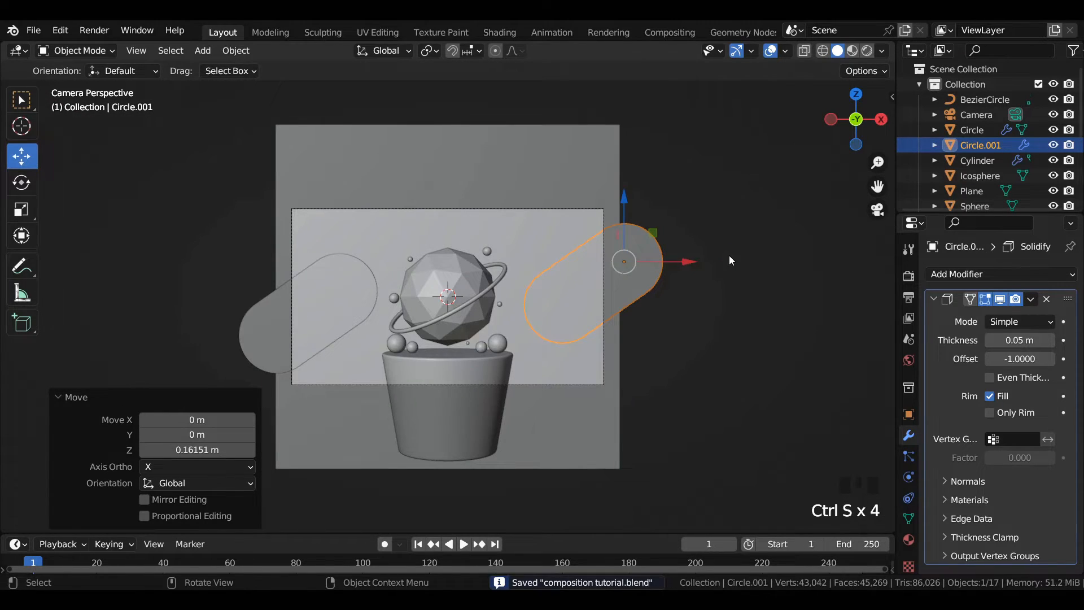
Step: Set the render engine to Cycles with GPU Compute as the device
scroll(325, 284, "up", 2)
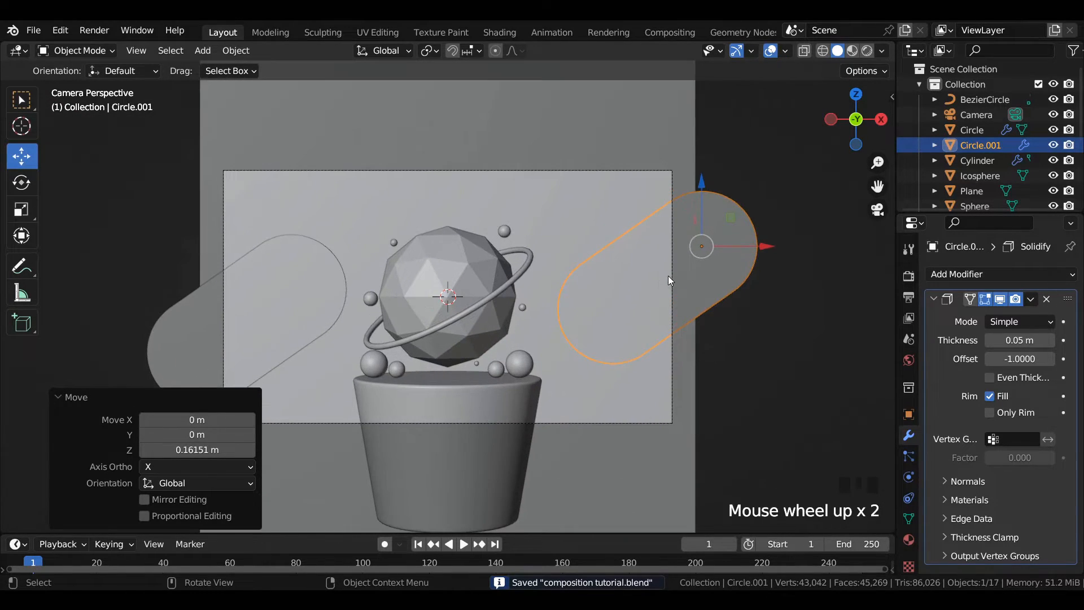
scroll(509, 273, "down", 2)
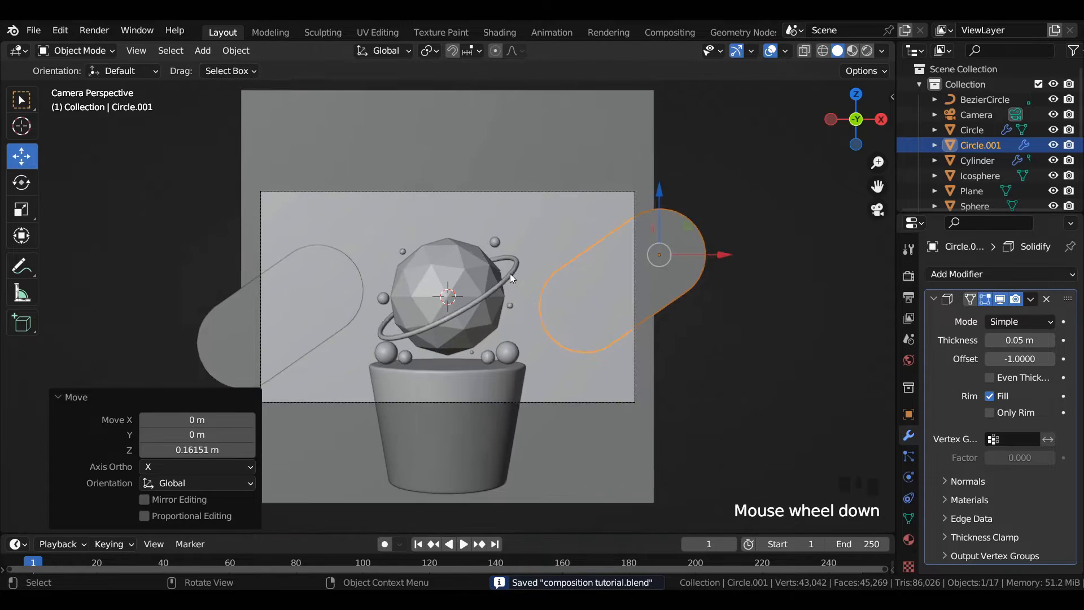
left_click(927, 281)
left_click(909, 275)
left_click(1032, 274)
left_click(1010, 327)
left_click(1028, 311)
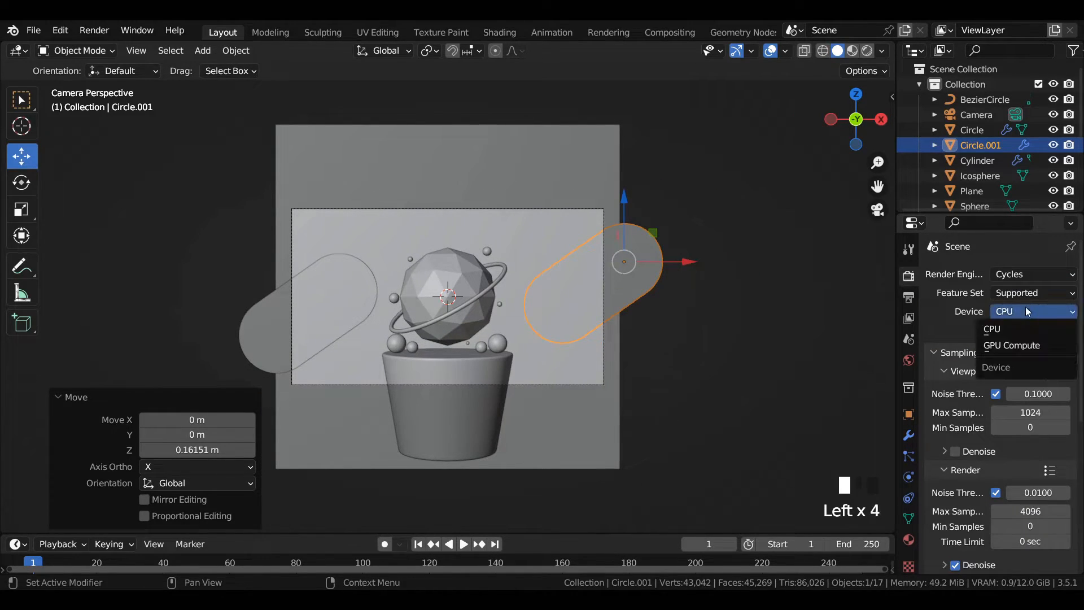
left_click(1012, 345)
Step: Set the maximum samples to 32 for the viewport and 128 for the render
left_click(1040, 413)
type("128")
left_click(1040, 412)
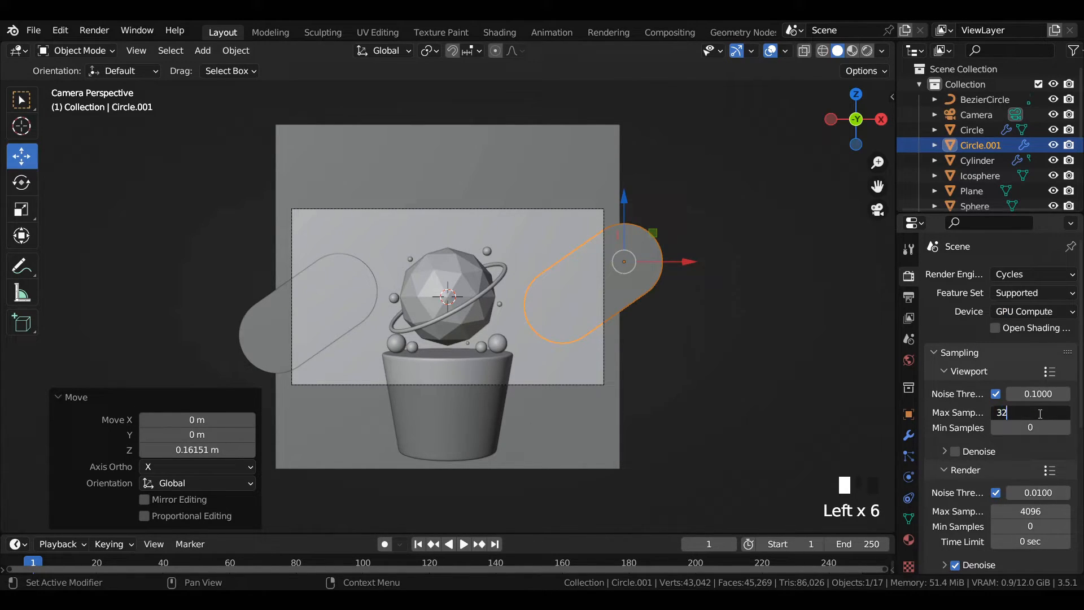
type("32")
left_click(1028, 511)
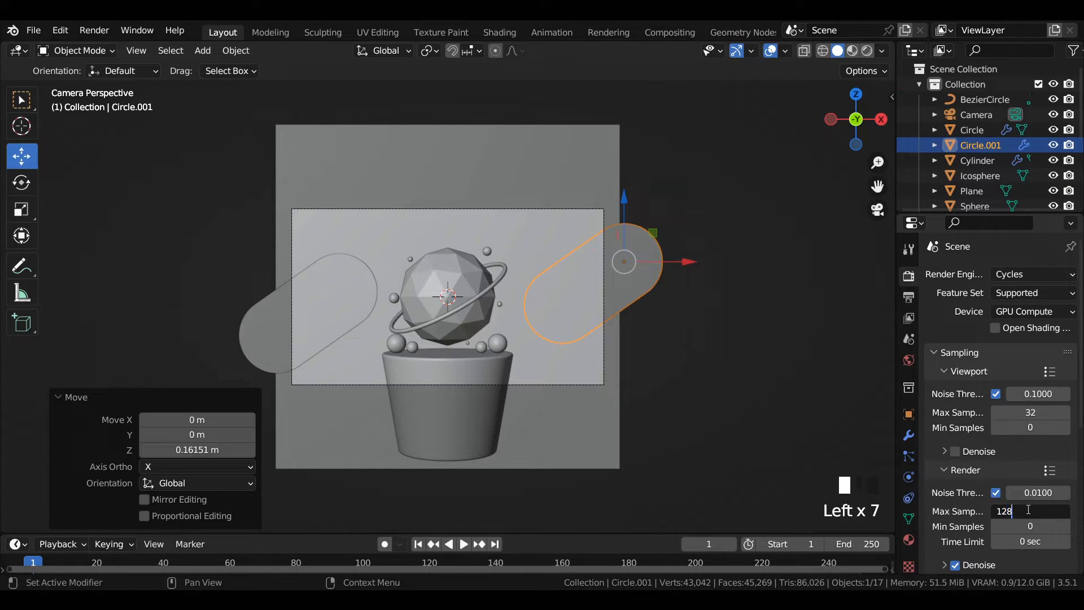
Step: Adjust the view transform and look in the scene's color management settings
scroll(1027, 496, "down", 20)
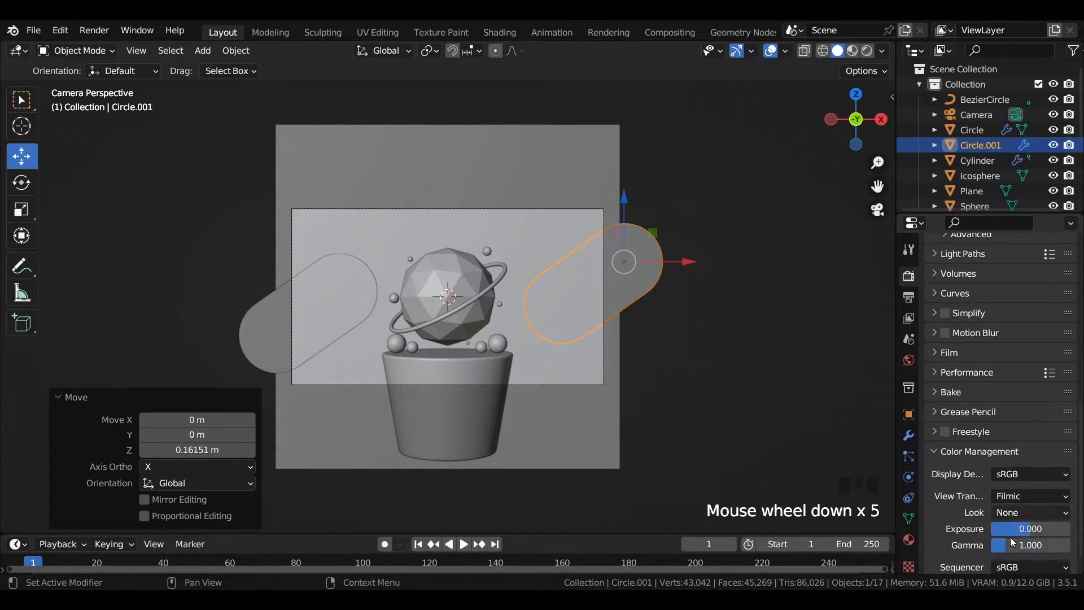
left_click_drag(1016, 496, 1008, 477)
left_click(1014, 512)
left_click(1018, 479)
Step: Set the world background color to black and display the viewport in rendered shading
left_click(908, 360)
left_click(1047, 368)
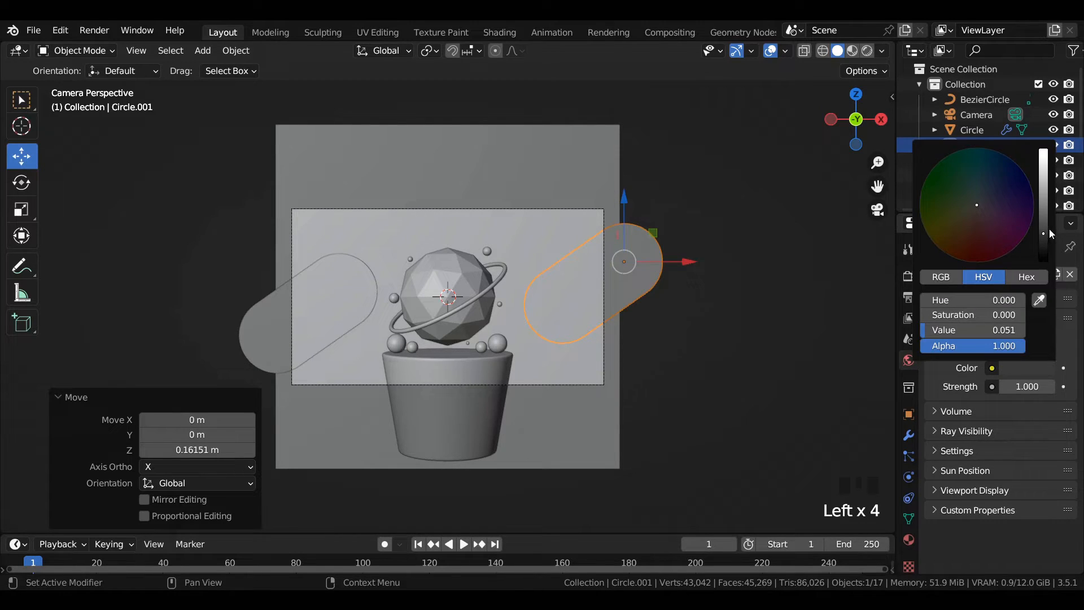
left_click_drag(1042, 239, 1043, 261)
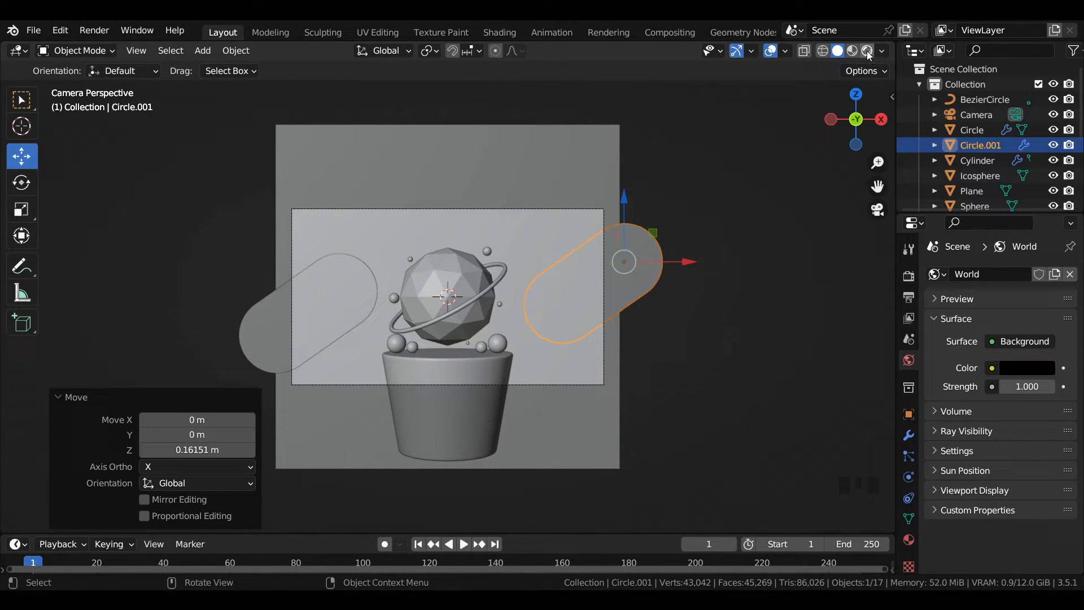
scroll(732, 235, "down", 2)
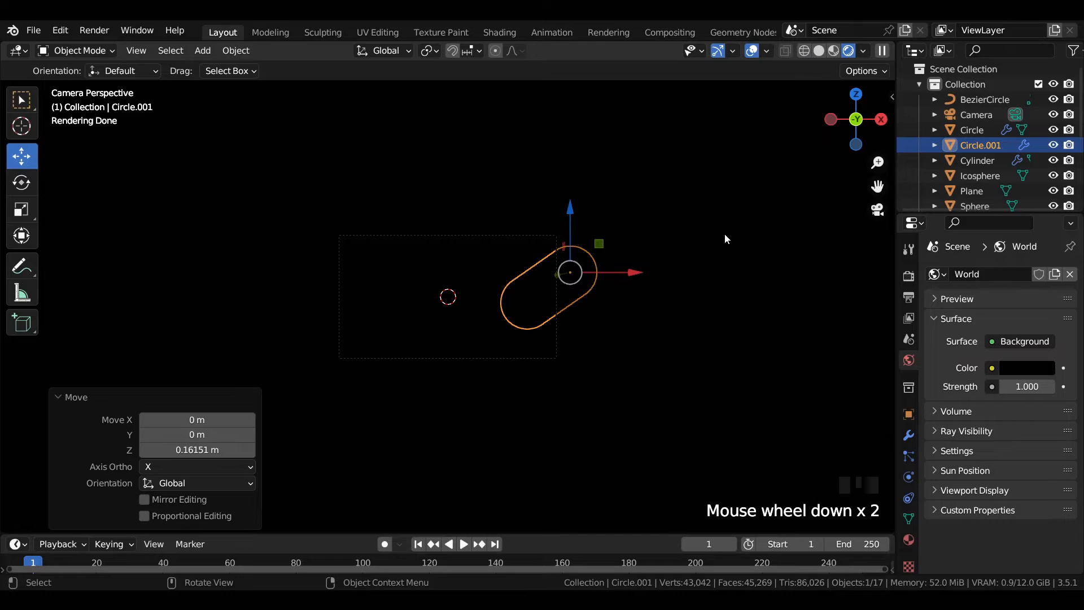
Step: Add a mesh plane and give it a new material with an Emission surface
key("shift+a")
mouse_move(293, 193)
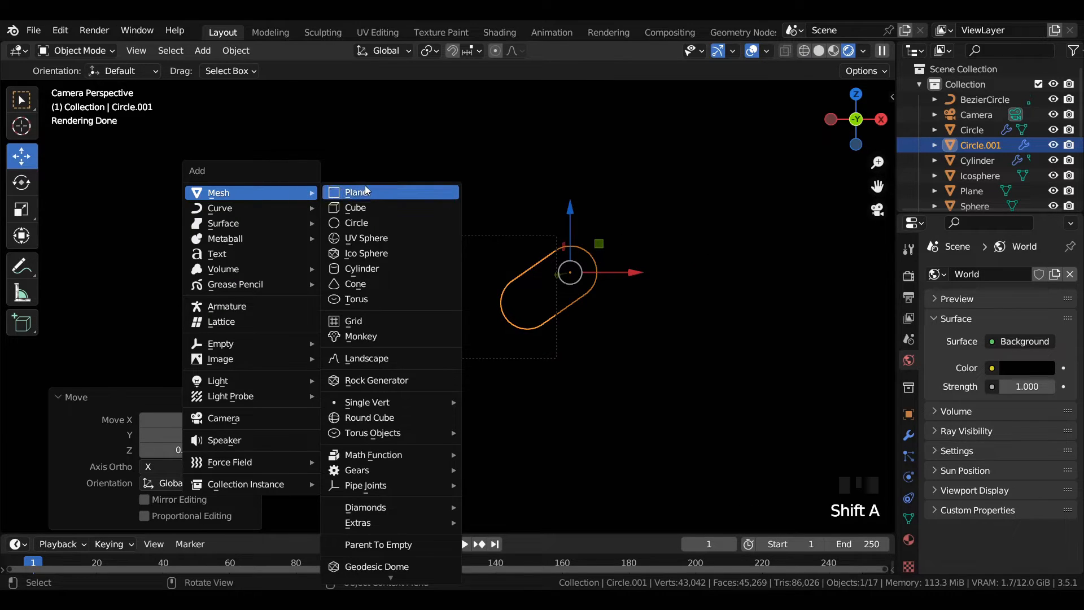
left_click(367, 193)
left_click(908, 539)
left_click(1037, 337)
left_click(1011, 403)
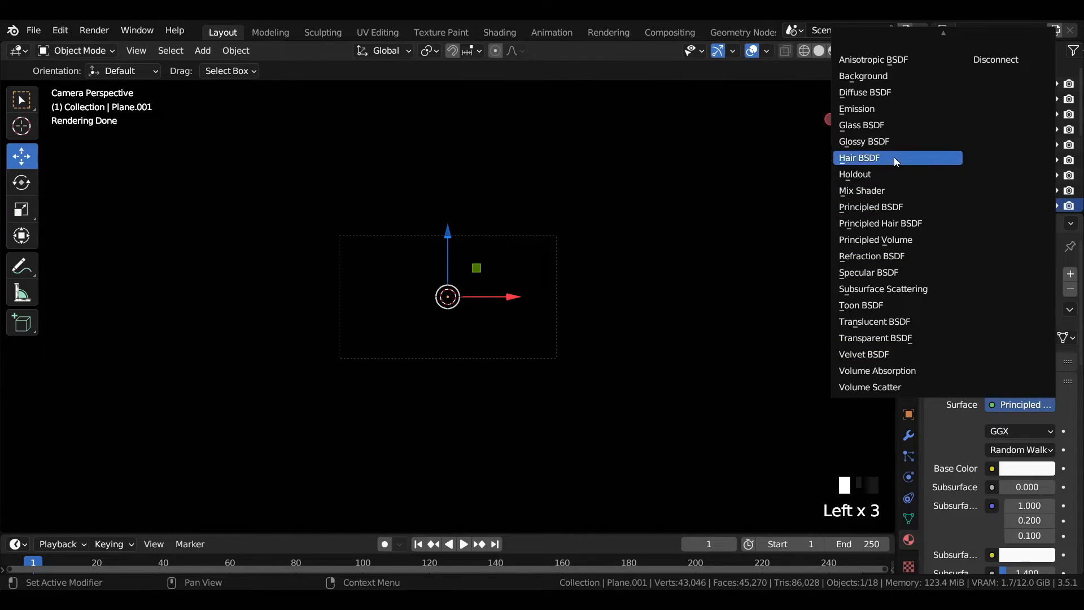
left_click(891, 111)
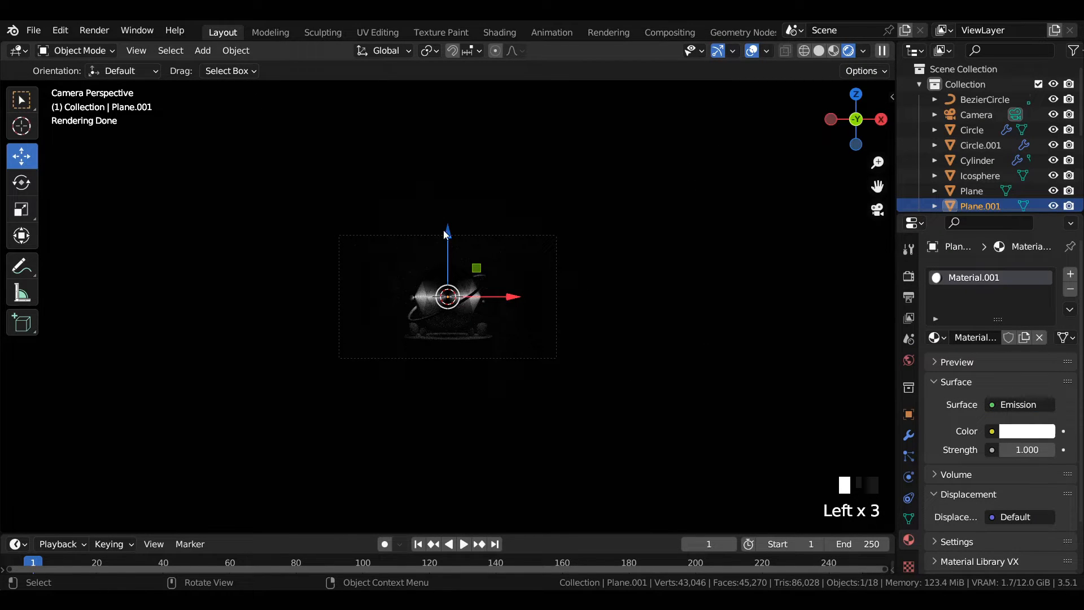
Step: Raise the emissive plane above the backdrop and scale it up about 3.66 times
left_click_drag(445, 231, 447, 97)
middle_click_drag(602, 195, 540, 212)
key("KP_1")
left_click_drag(447, 96, 448, 75)
key("s")
left_click(591, 201)
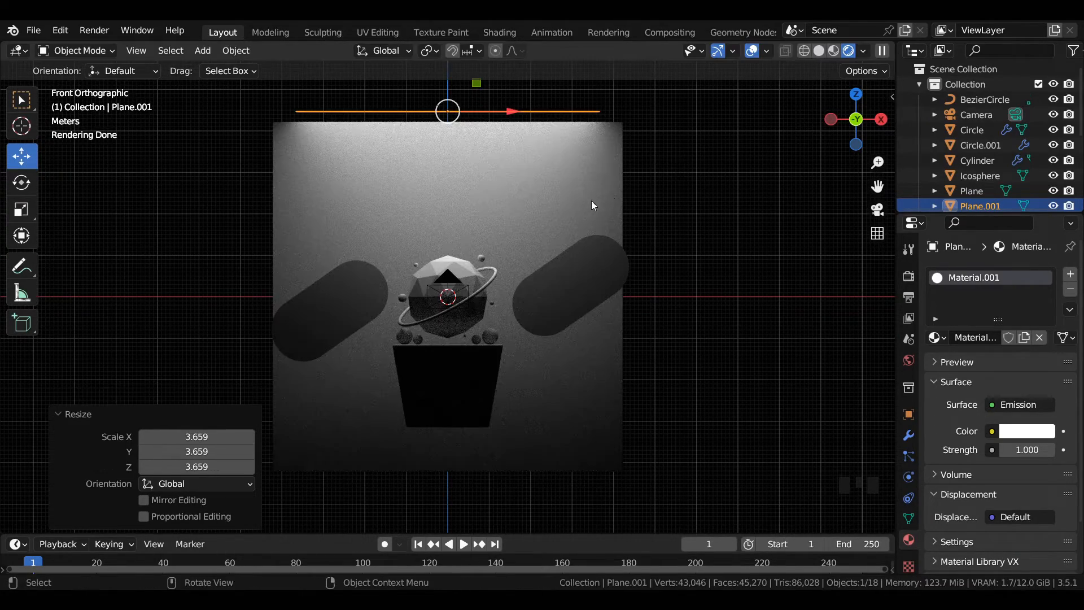
Step: Duplicate the light plane in place and rotate the copy 90° around the global Y axis
key("shift+d")
right_click(546, 203)
type("ry")
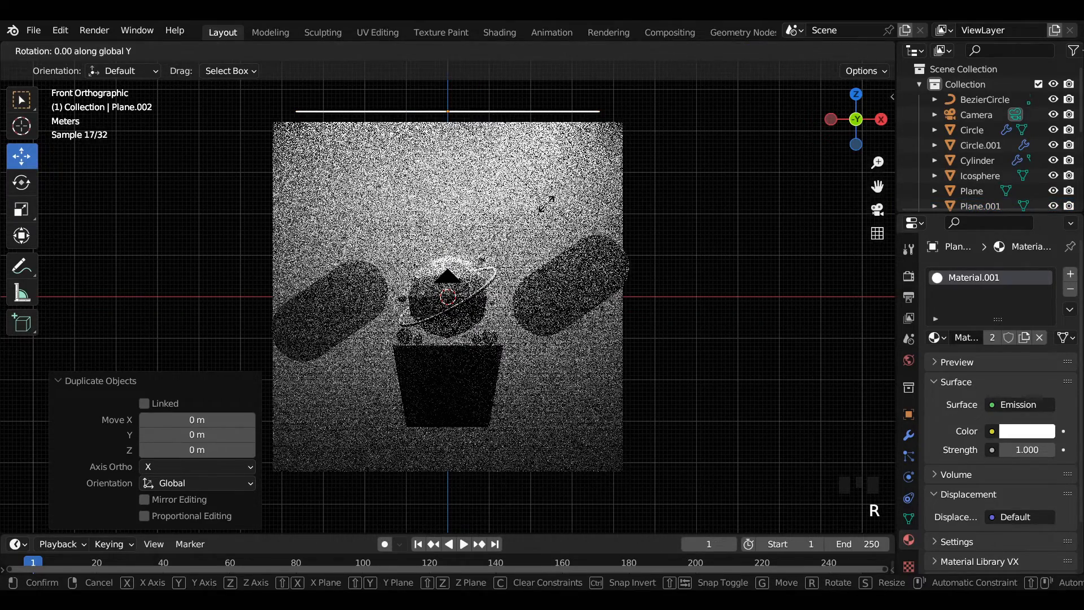
type("90")
key("Return")
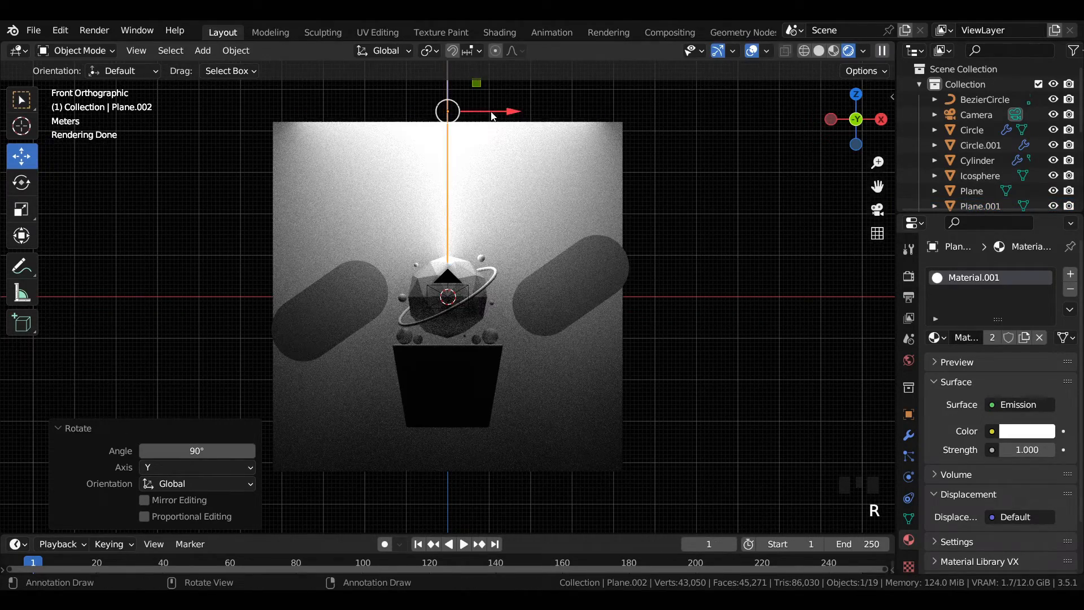
Step: Move the upright light plane down about 4.8 m and about 5.18 m along X to the scene's right side
scroll(456, 140, "down", 2)
left_click_drag(449, 110, 450, 250)
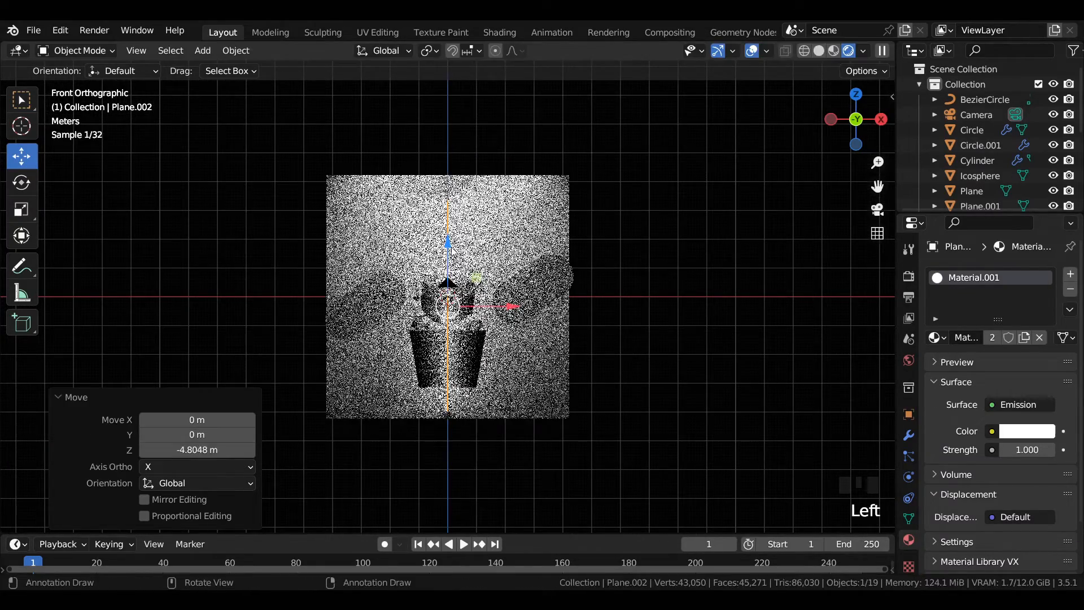
left_click_drag(513, 306, 661, 313)
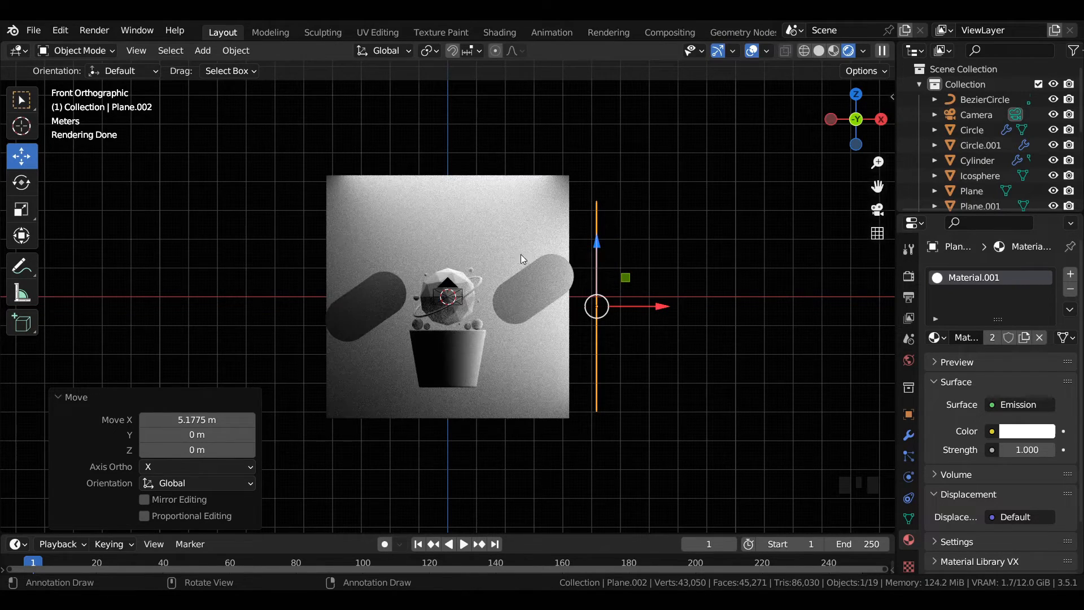
Step: Duplicate the right light plane and move the copy about -10.25 m along X to the opposite side
key("KP_0")
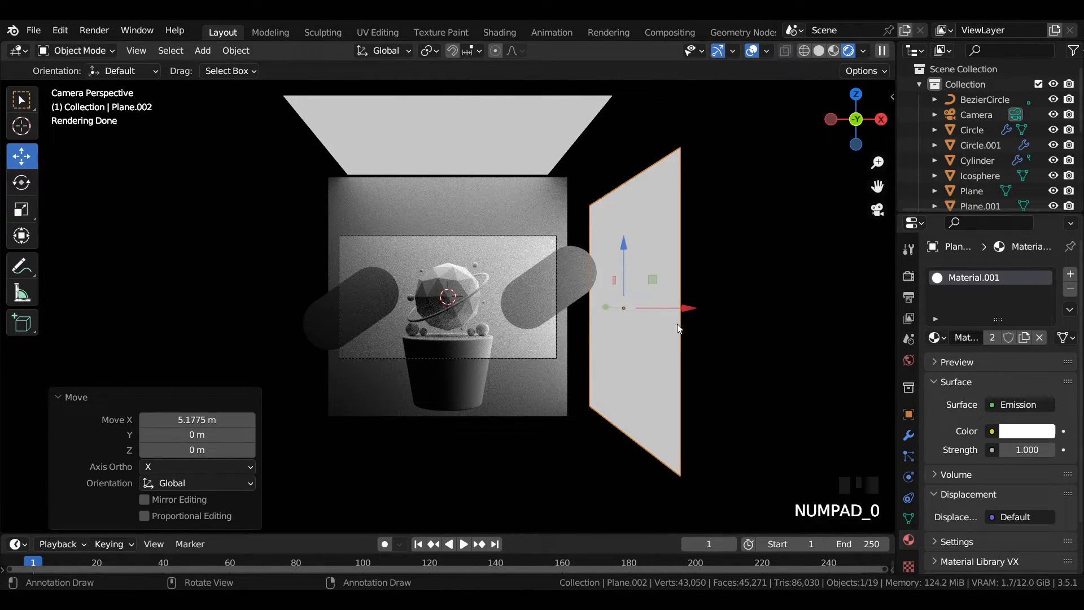
key("shift+d")
key("x")
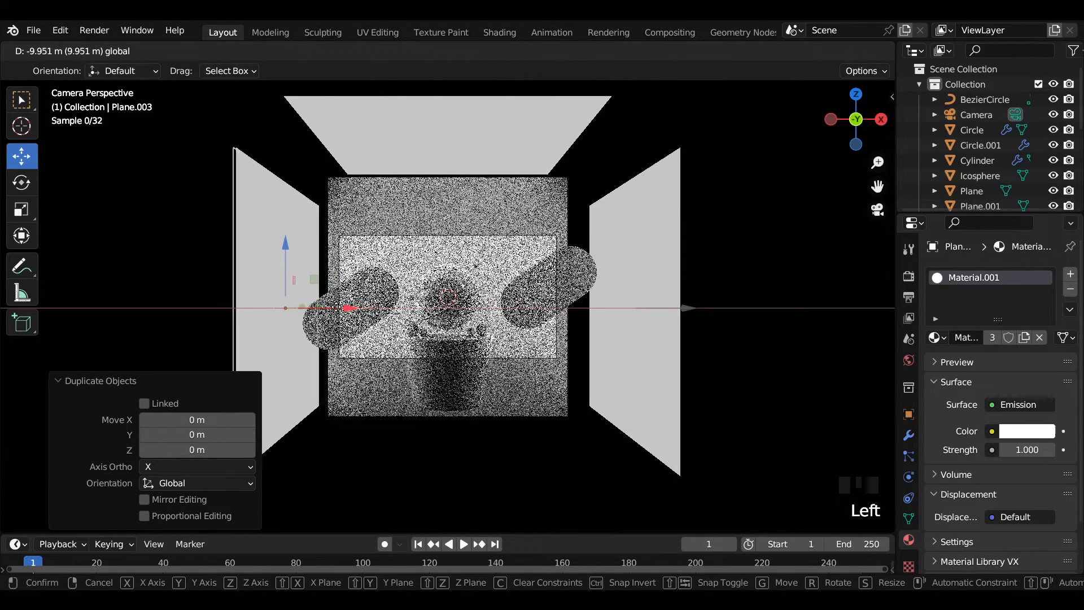
left_click(327, 306)
scroll(432, 299, "up", 5)
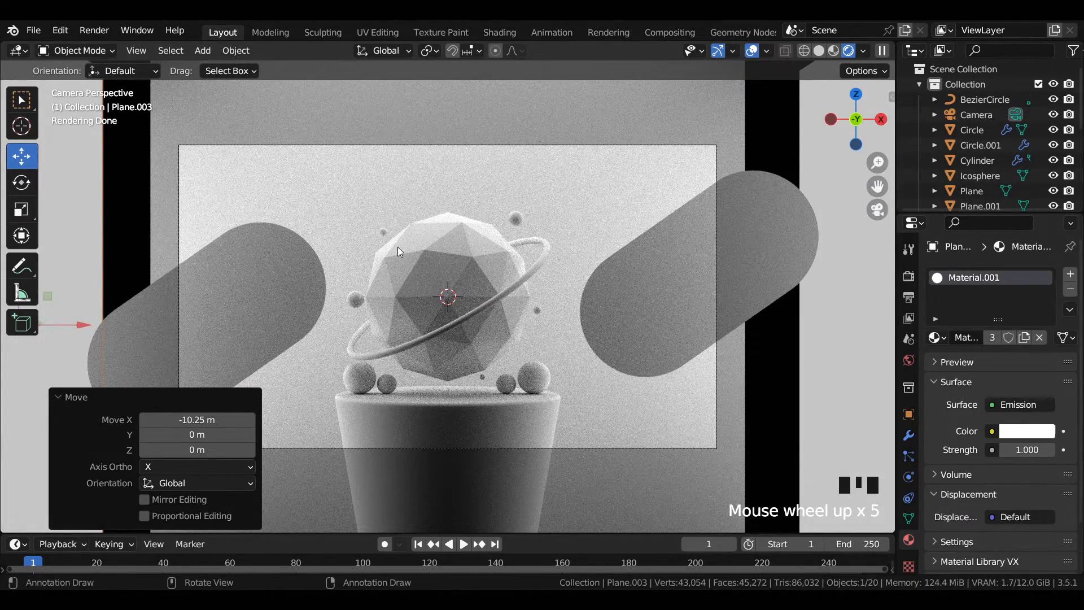
scroll(398, 252, "down", 2)
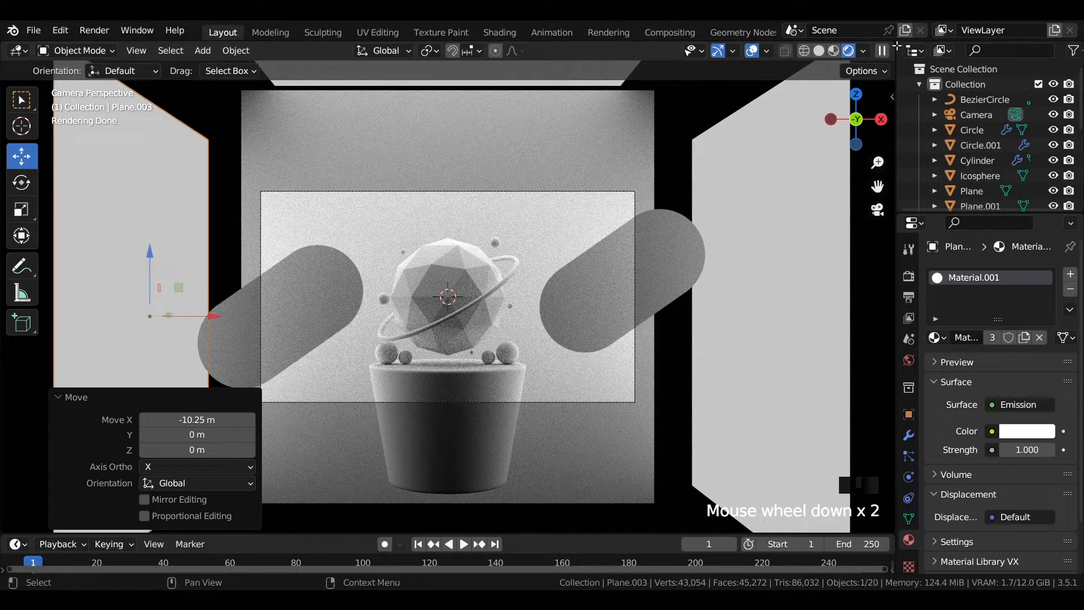
Step: Split the 3D viewport, turn the new area into a Shader Editor without its sidebar, and widen the viewport
left_click_drag(895, 46, 411, 66)
left_click(399, 50)
left_click(456, 192)
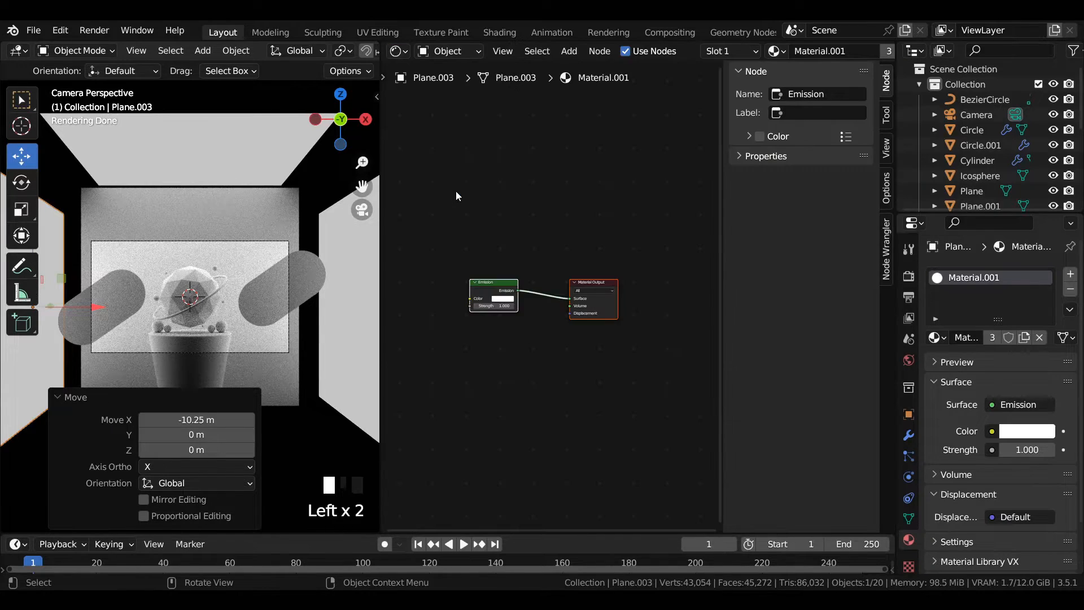
left_click(467, 200)
key("n")
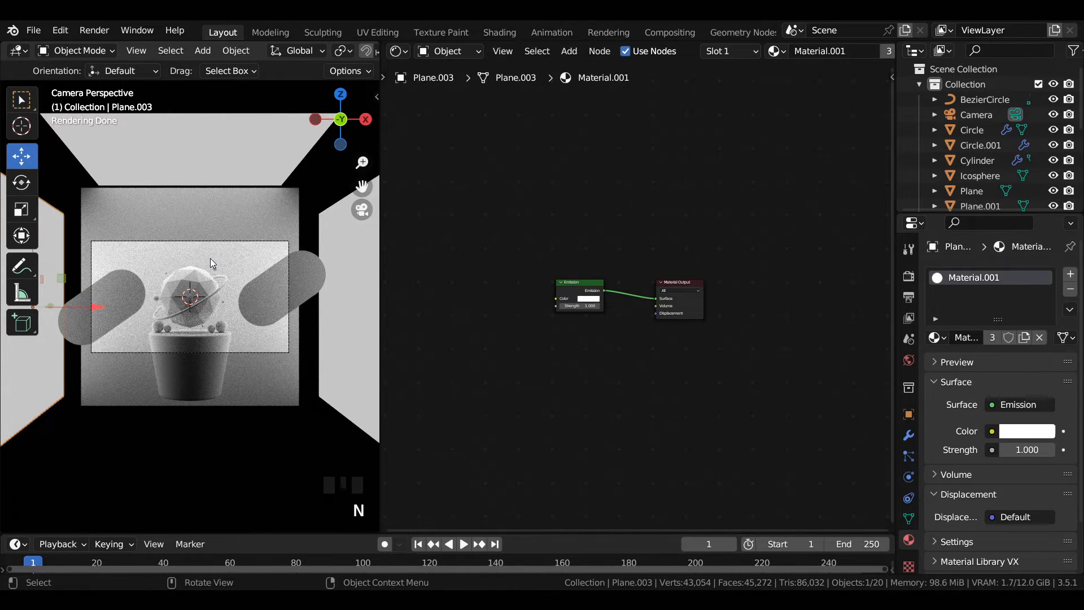
scroll(212, 262, "up", 1)
left_click_drag(381, 286, 461, 298)
Step: Create a new material for the backdrop plane and darken its base color to a near-black grey with value 0.029
scroll(298, 252, "up", 3)
scroll(215, 247, "up", 1)
scroll(215, 247, "down", 1)
left_click(293, 142)
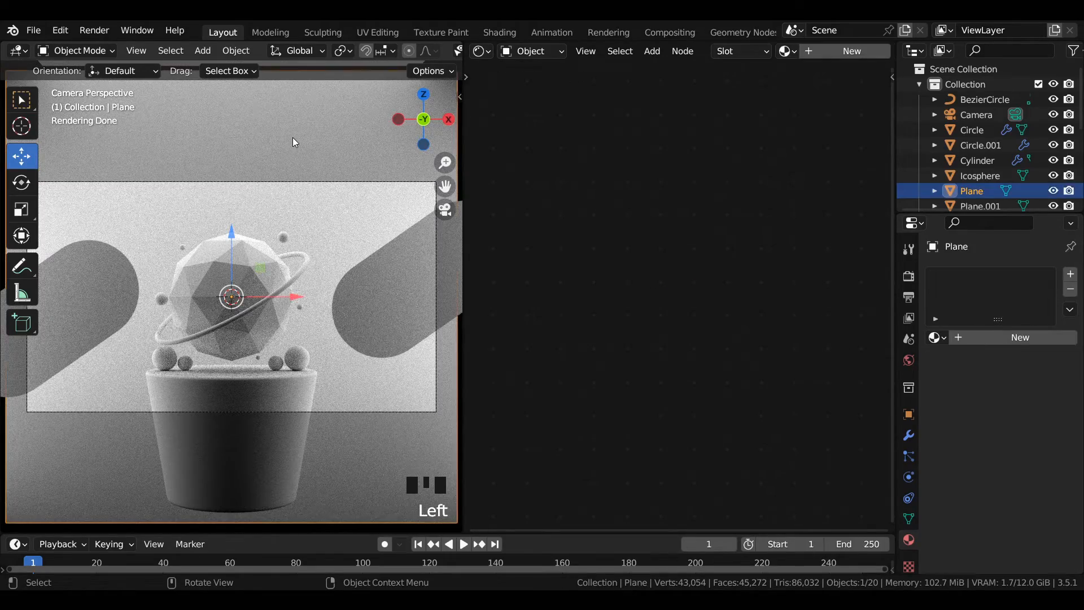
left_click(824, 51)
scroll(628, 296, "up", 5)
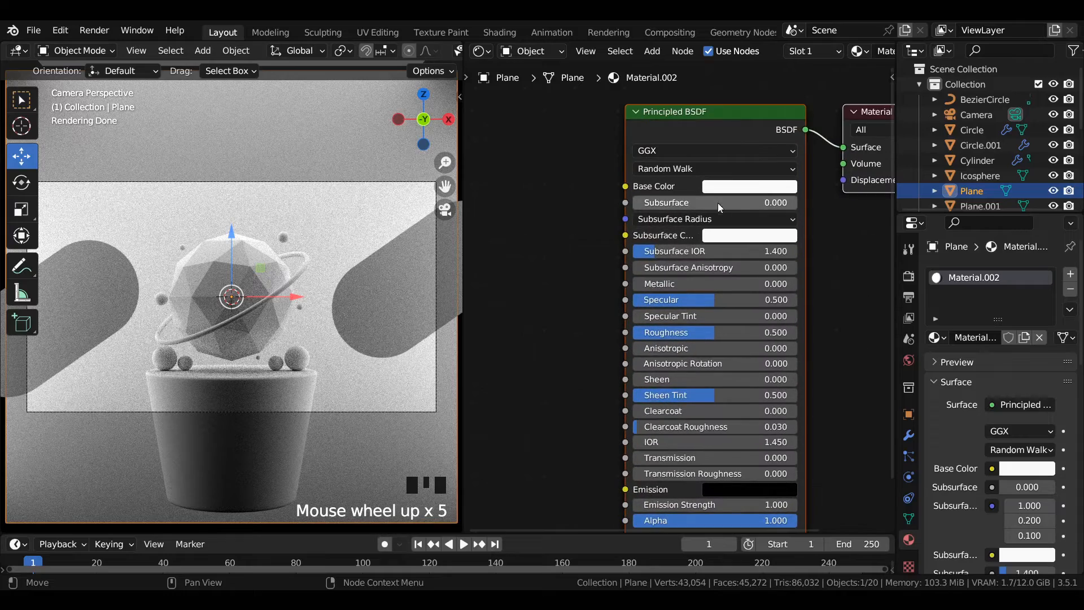
left_click(751, 186)
left_click(828, 281)
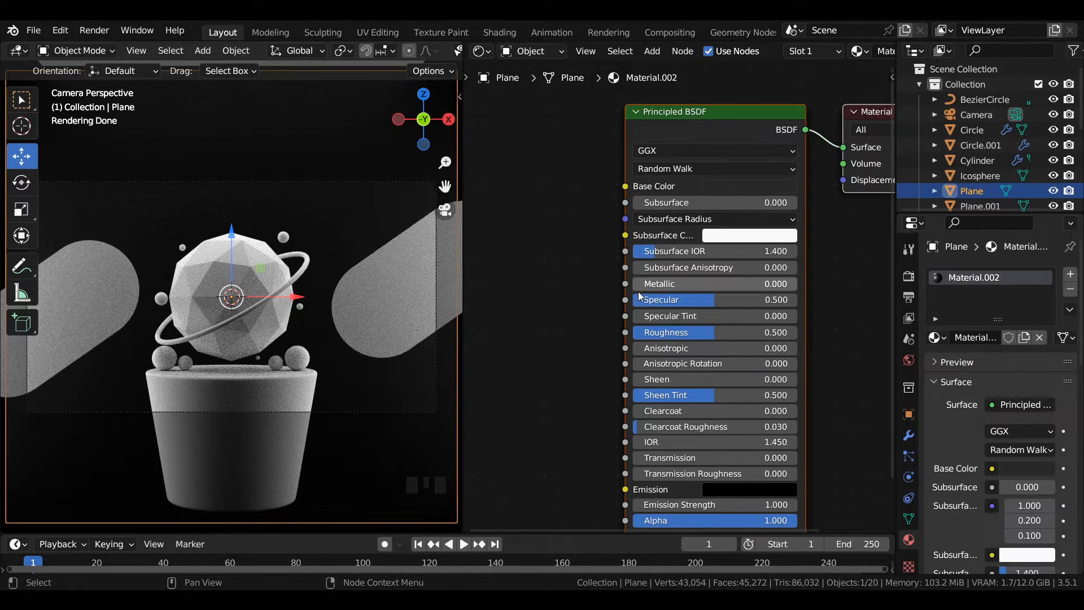
Step: Make the backdrop material fully metallic at 1.000 and lighten its base color slightly to a dark grey
scroll(249, 248, "down", 2)
scroll(249, 248, "up", 1)
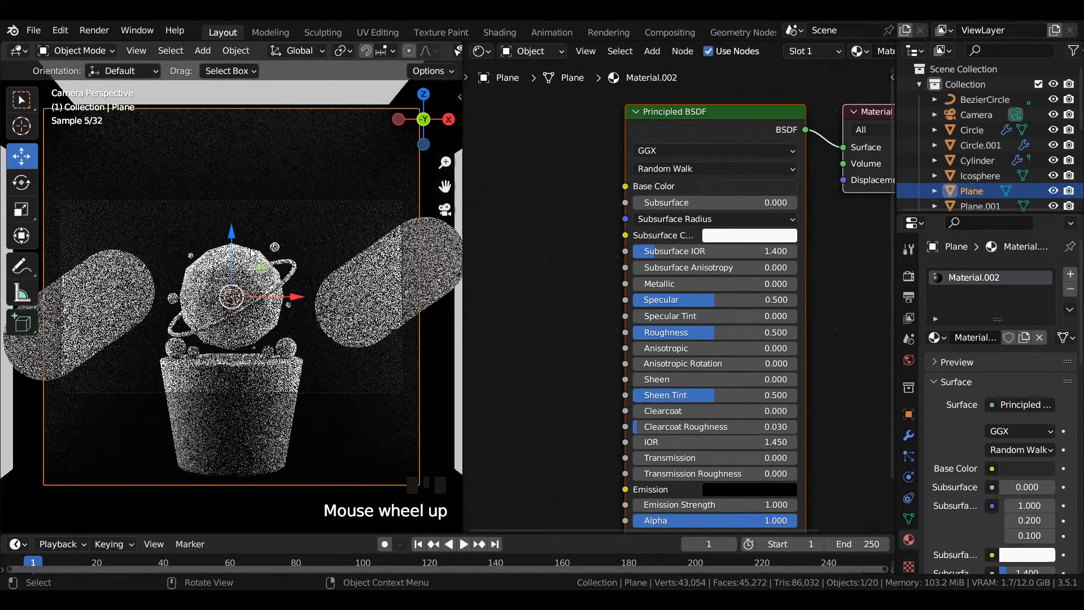
left_click_drag(672, 283, 797, 284)
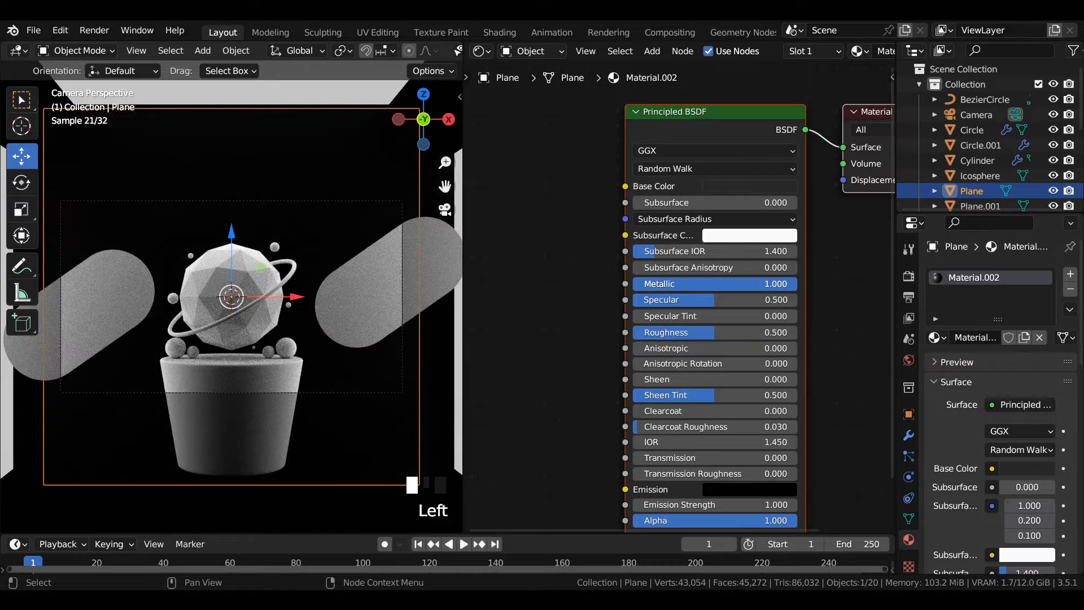
left_click(786, 184)
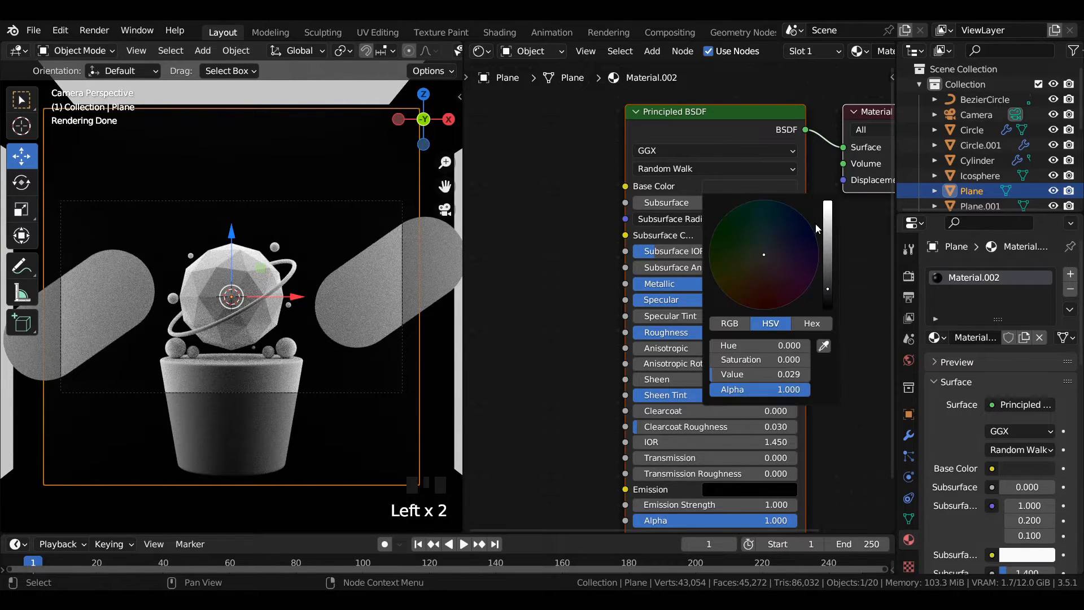
left_click(827, 274)
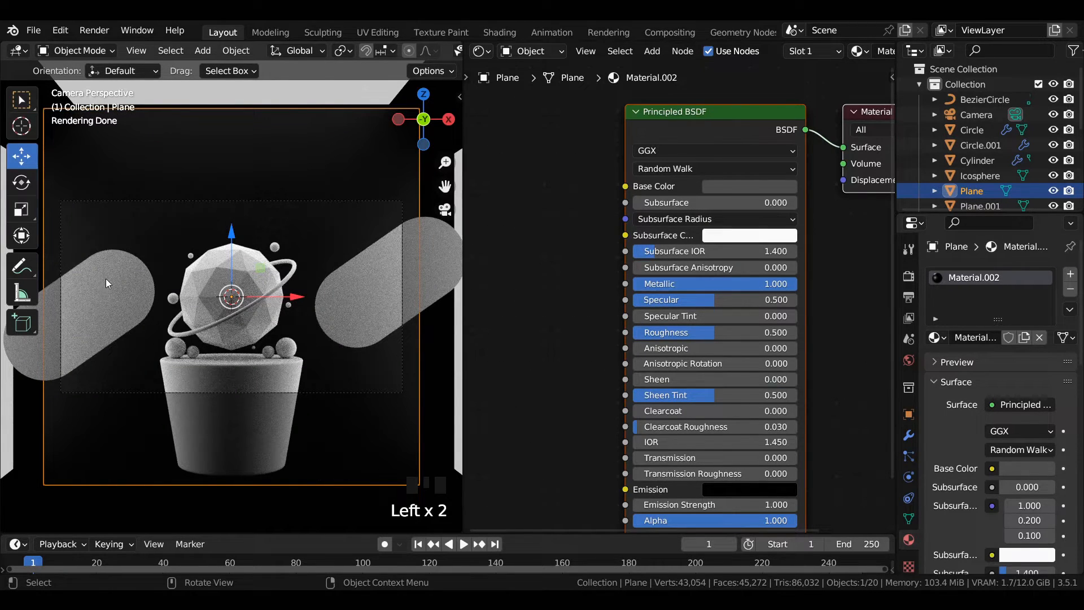
Step: Create a new Principled BSDF material for the right pill shape and brighten its base color to a lighter white
left_click(357, 253)
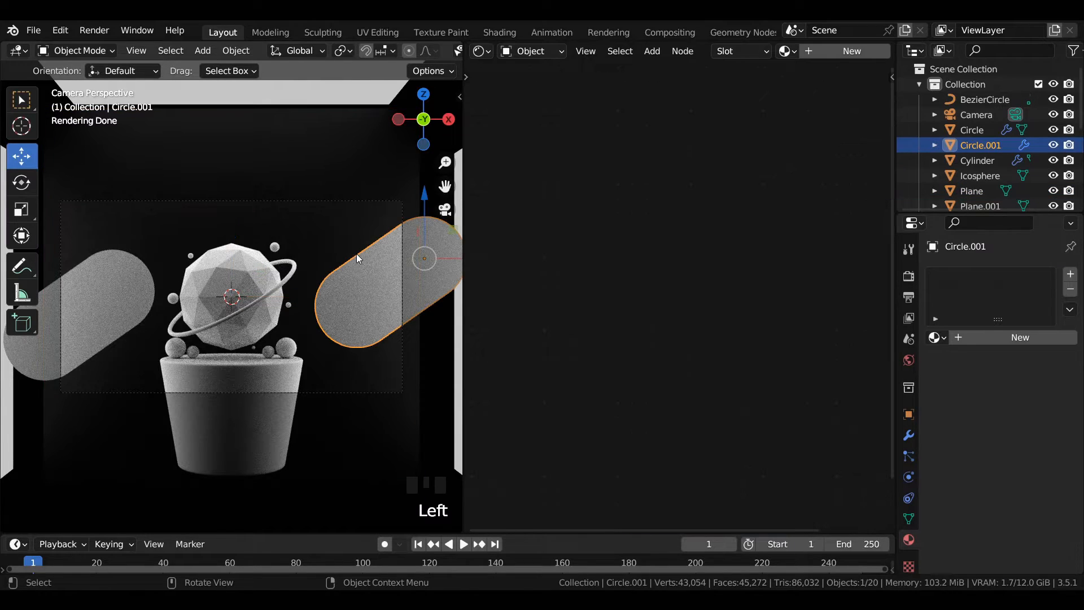
left_click(841, 56)
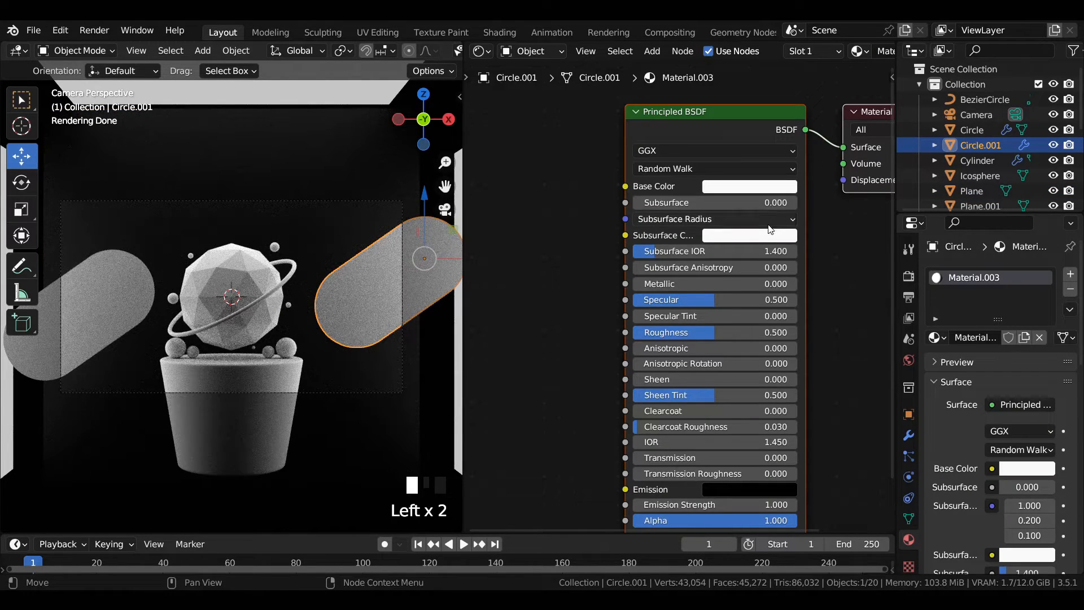
left_click(795, 188)
left_click(829, 210)
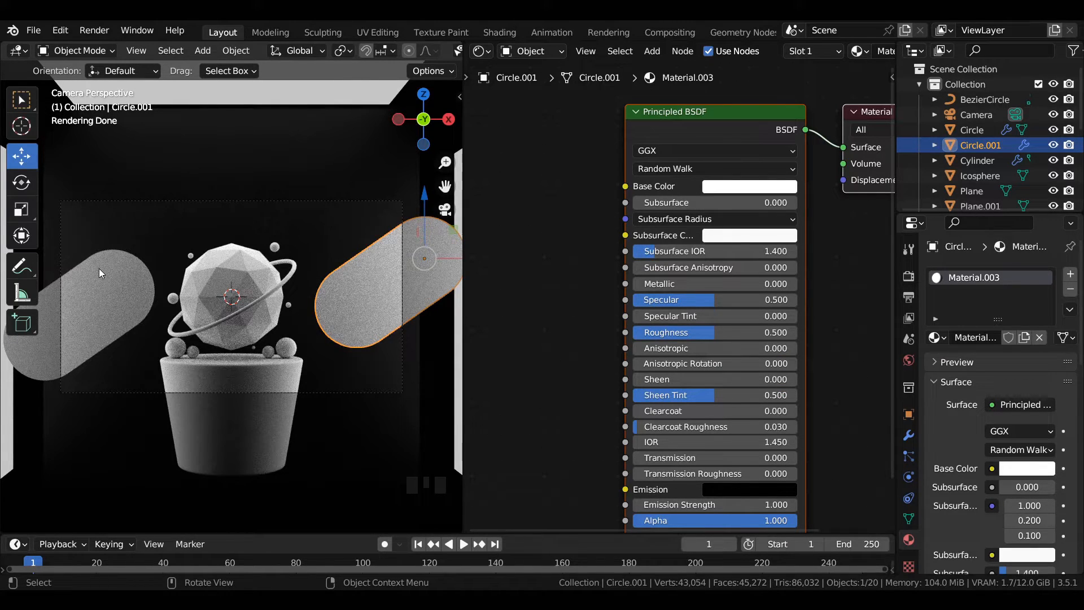
Step: Assign the right pill's white material, Material.003, to the left pill shape
scroll(812, 53, "down", 4)
left_click(106, 283)
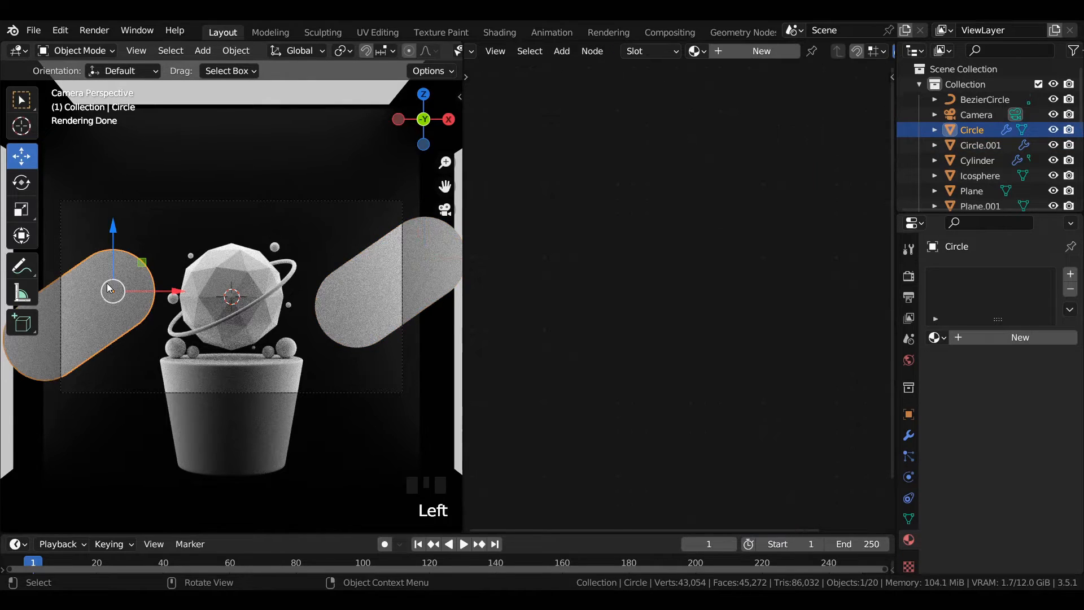
left_click(696, 50)
left_click(692, 119)
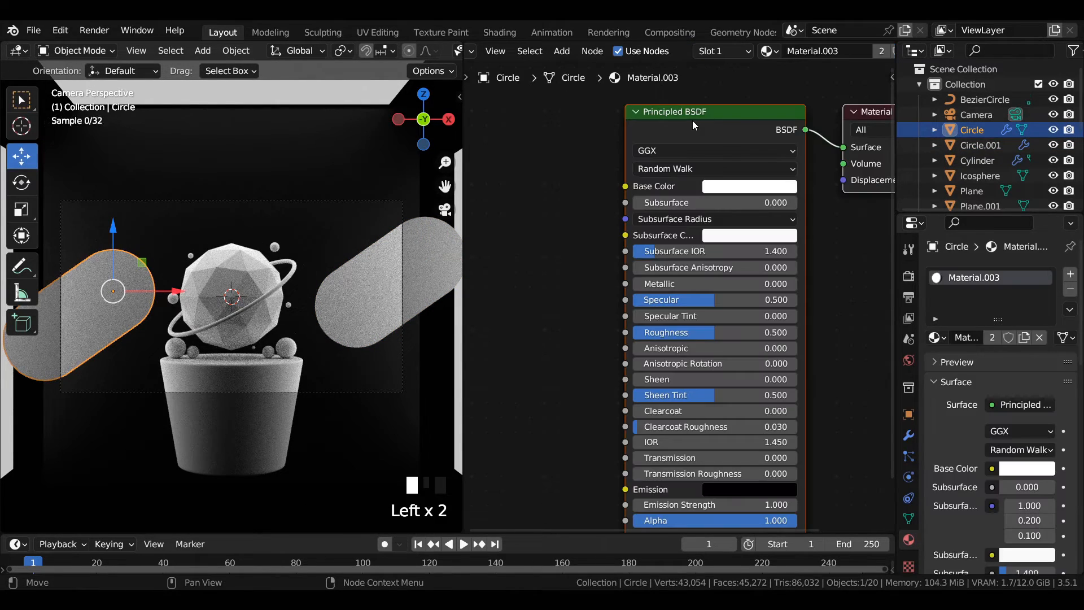
Step: Create a new material for the pedestal cylinder with metallic 1.000 and a dark grey base color
left_click(242, 360)
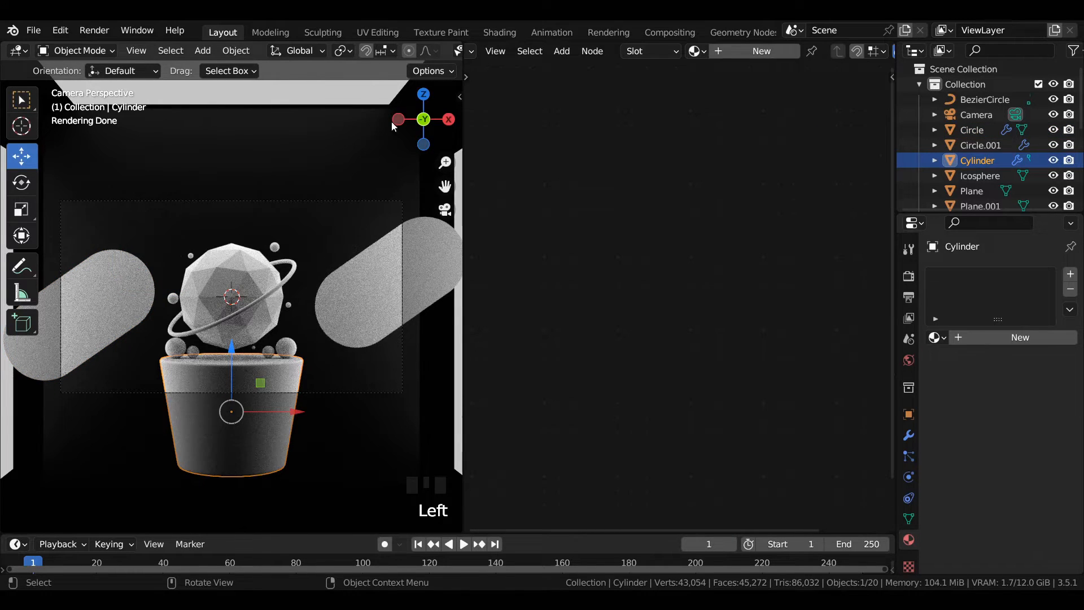
left_click(756, 51)
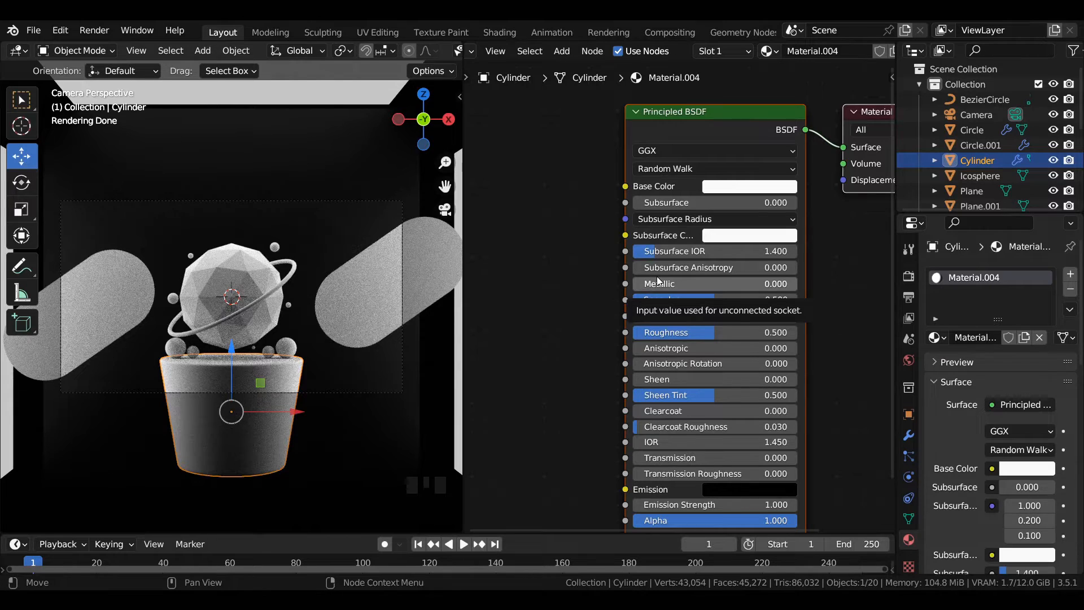
left_click_drag(647, 287, 811, 286)
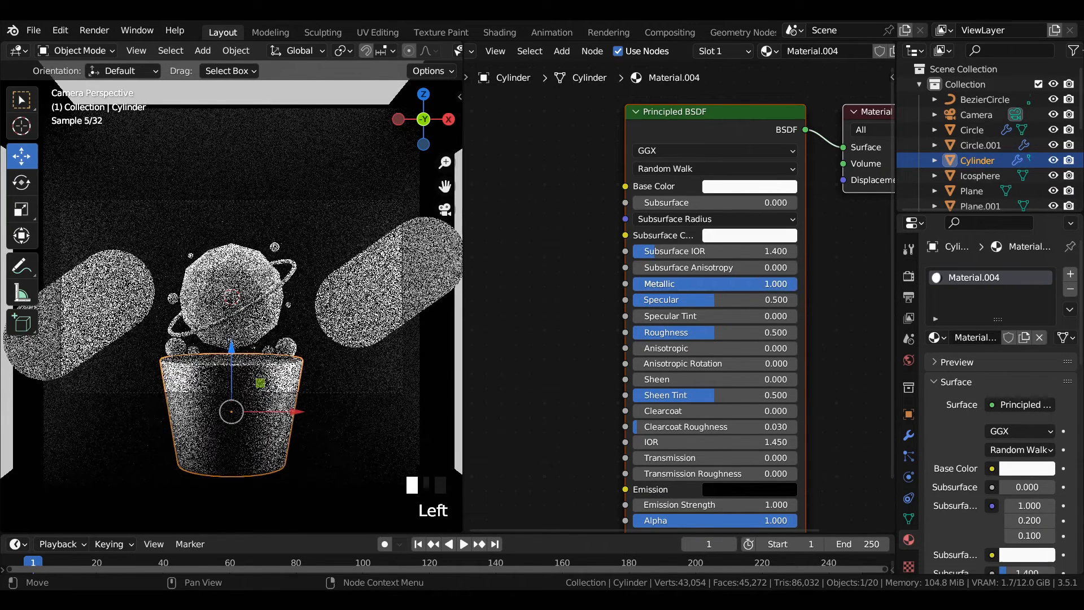
left_click(795, 186)
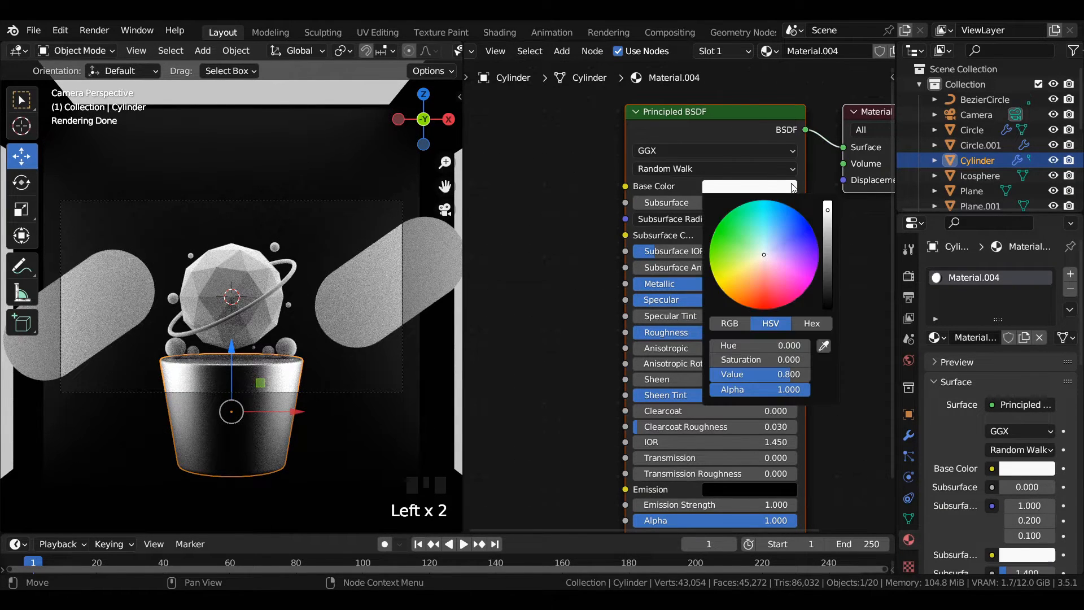
left_click(826, 266)
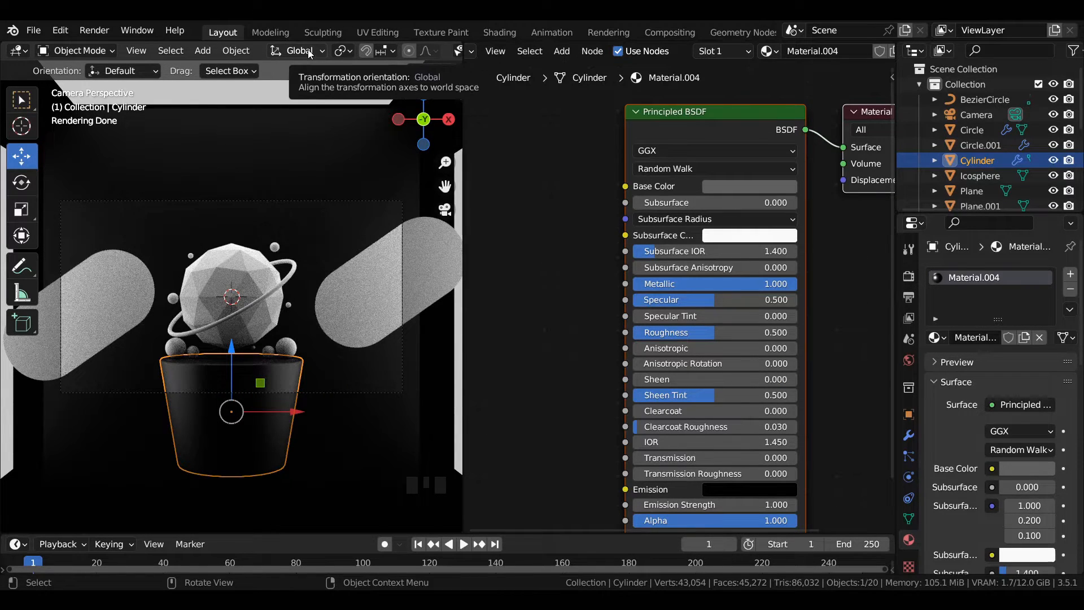
Step: Create a new material for the small sphere at the icosphere's upper right, with specular 1.000 and roughness 0.200
left_click(288, 304)
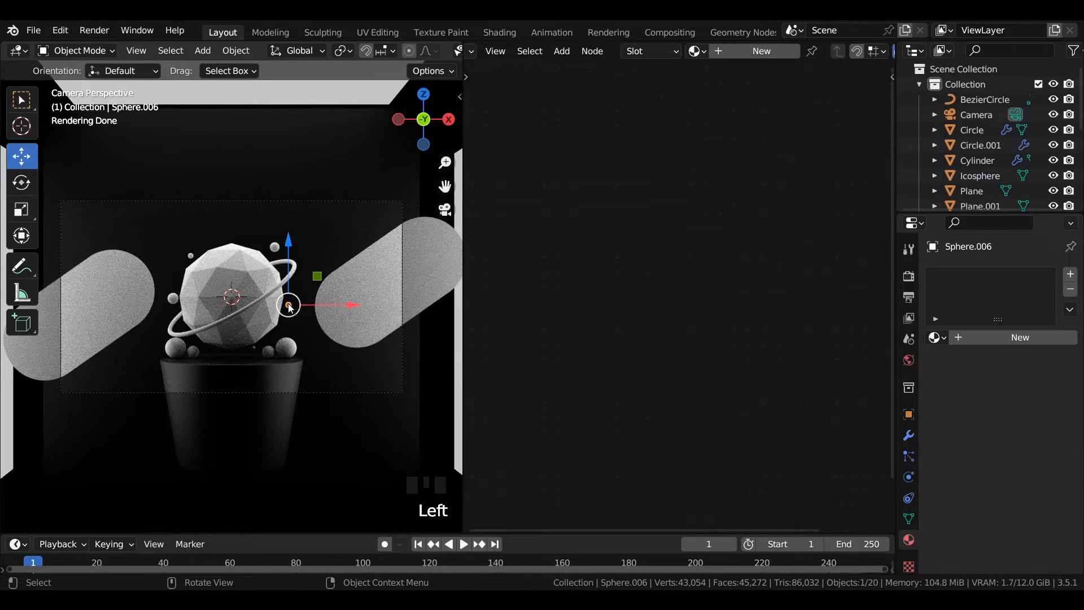
left_click(275, 248)
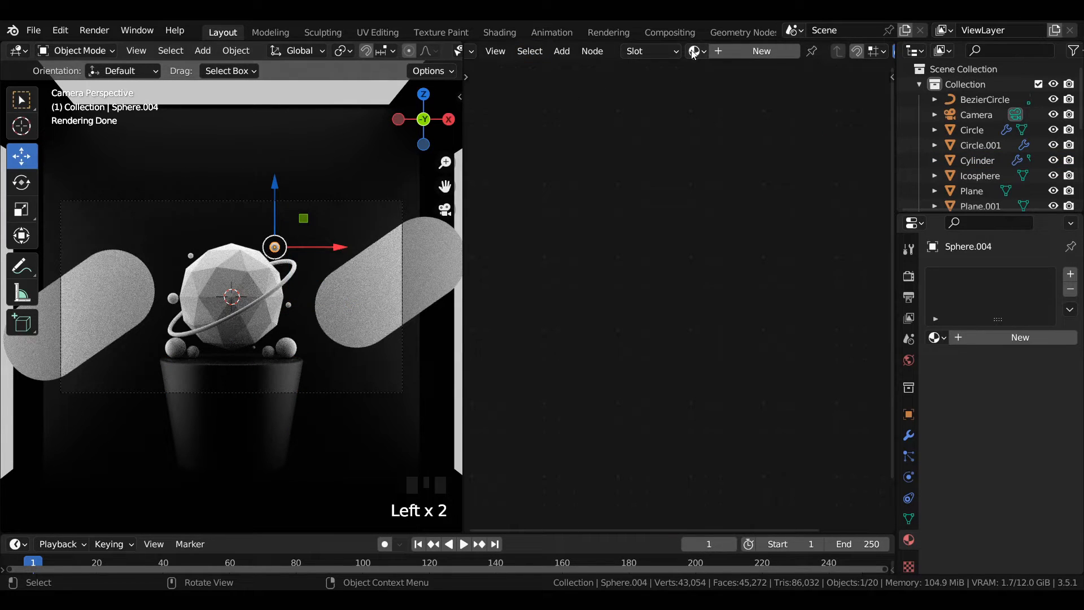
left_click(736, 50)
middle_click_drag(638, 304, 638, 232)
left_click_drag(638, 229, 653, 258)
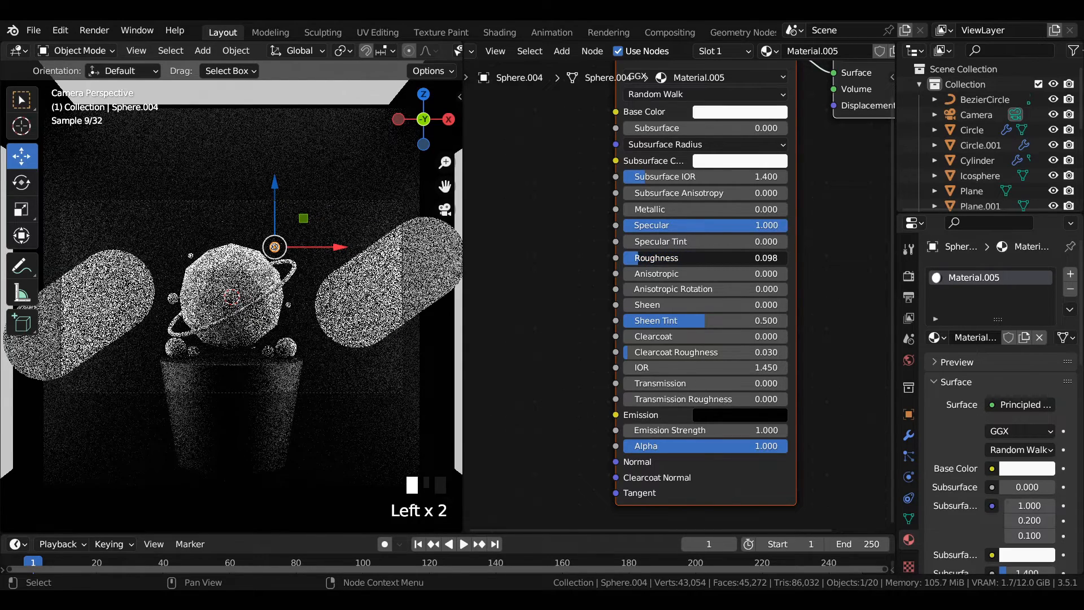
left_click(653, 257)
type(".2")
key("Return")
Step: Turn the small sphere's material into glass with transmission 1.000 and IOR 0.750, check it up close and return to the camera view
left_click(653, 384)
left_click_drag(654, 384, 788, 384)
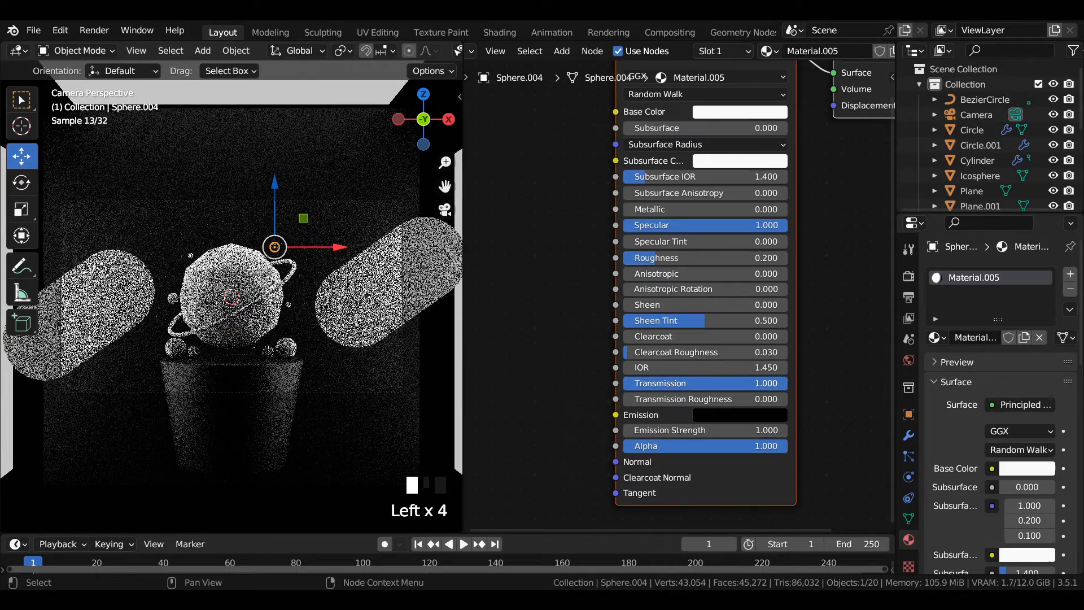
key("KP_Decimal")
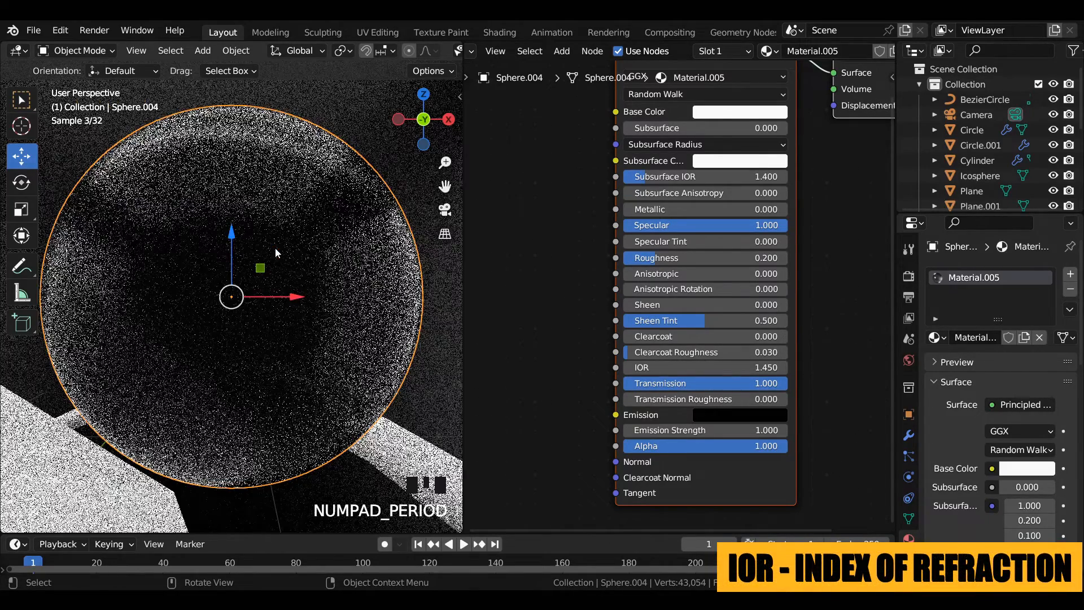
left_click_drag(734, 368, 688, 368)
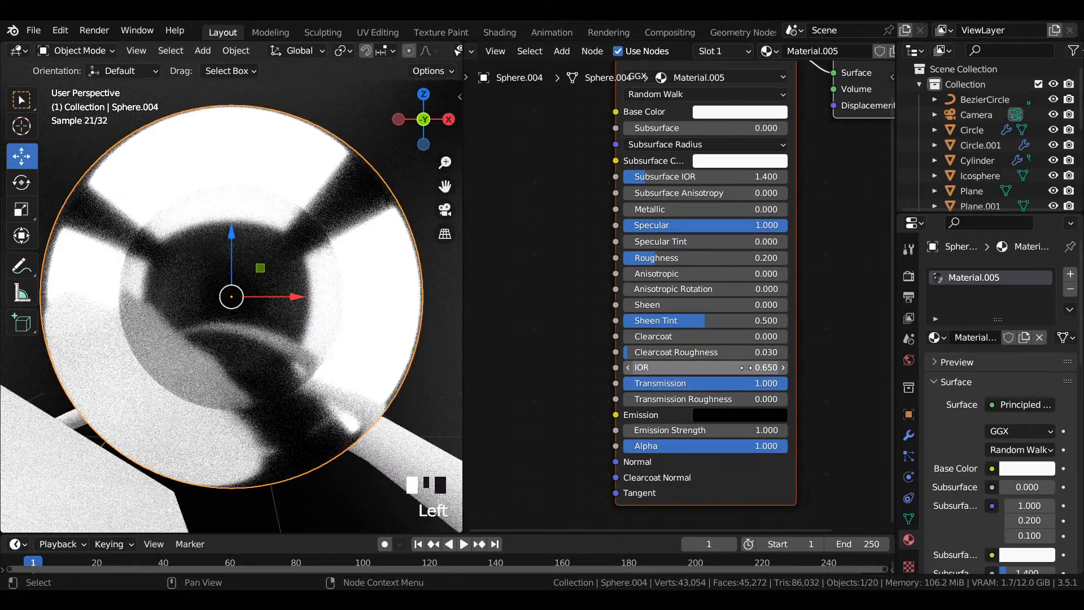
left_click(785, 366)
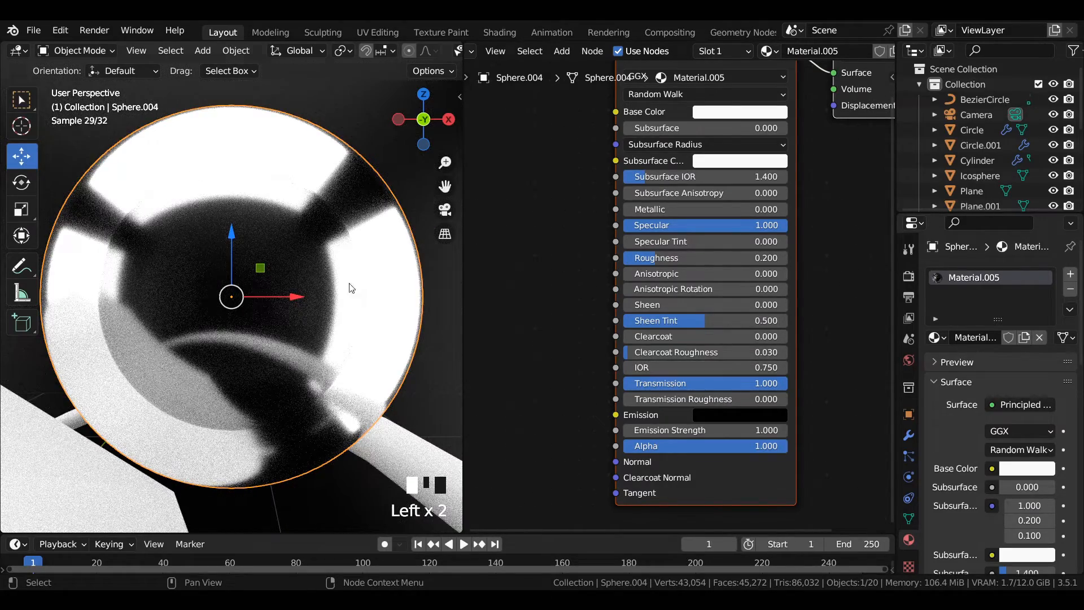
scroll(277, 249, "down", 8)
scroll(276, 250, "up", 9)
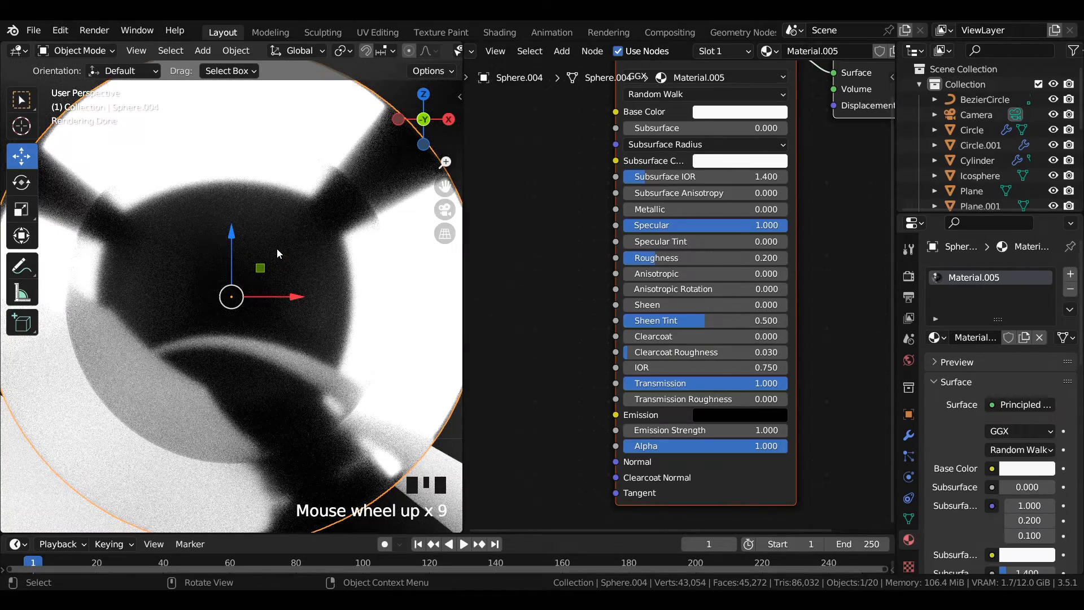
key("KP_0")
Step: Link the upper-right sphere's glass material to the other four small spheres floating around the icosphere
left_click(332, 215)
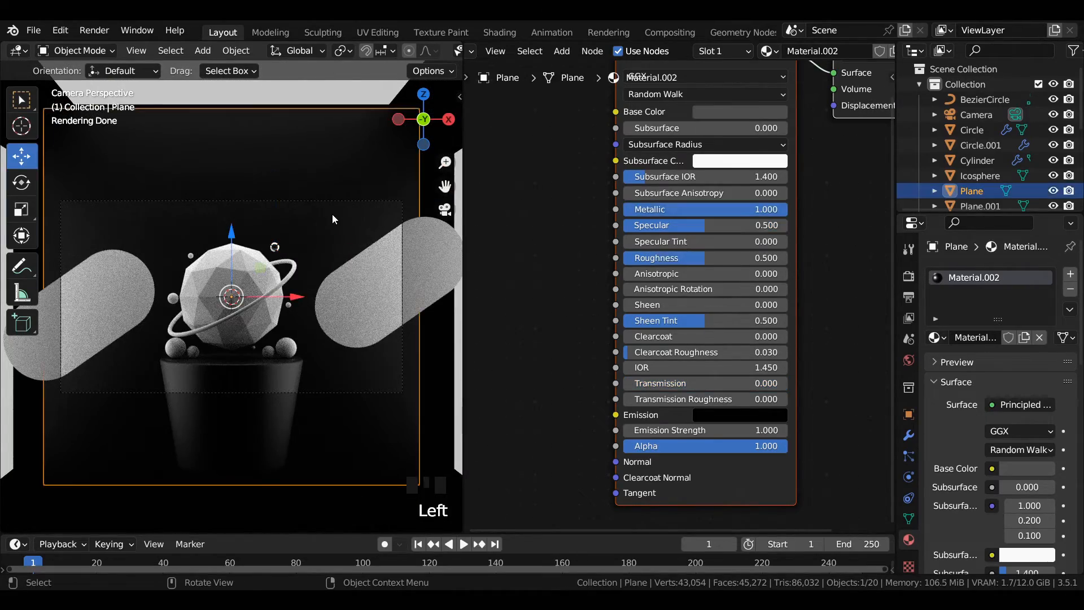
scroll(333, 215, "up", 3)
left_click(310, 207)
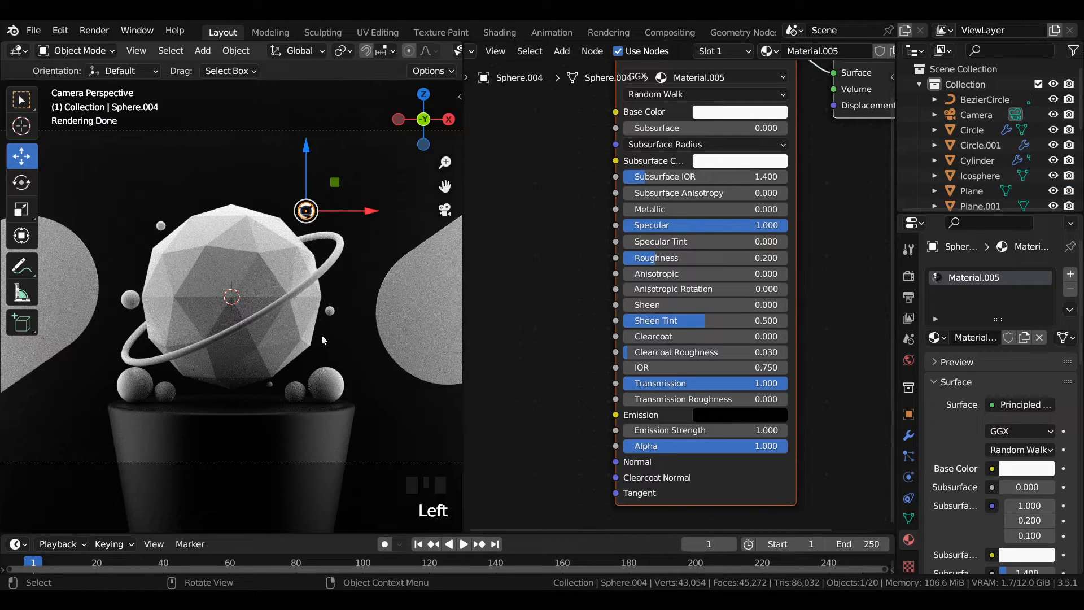
left_click(270, 388)
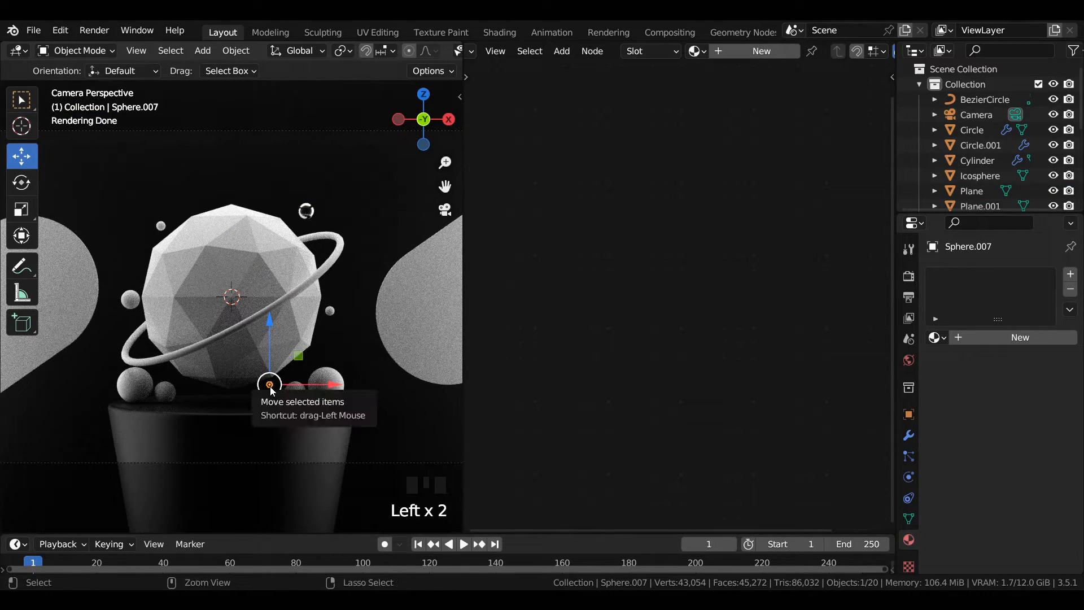
left_click(330, 311, "ctrl")
left_click(261, 385)
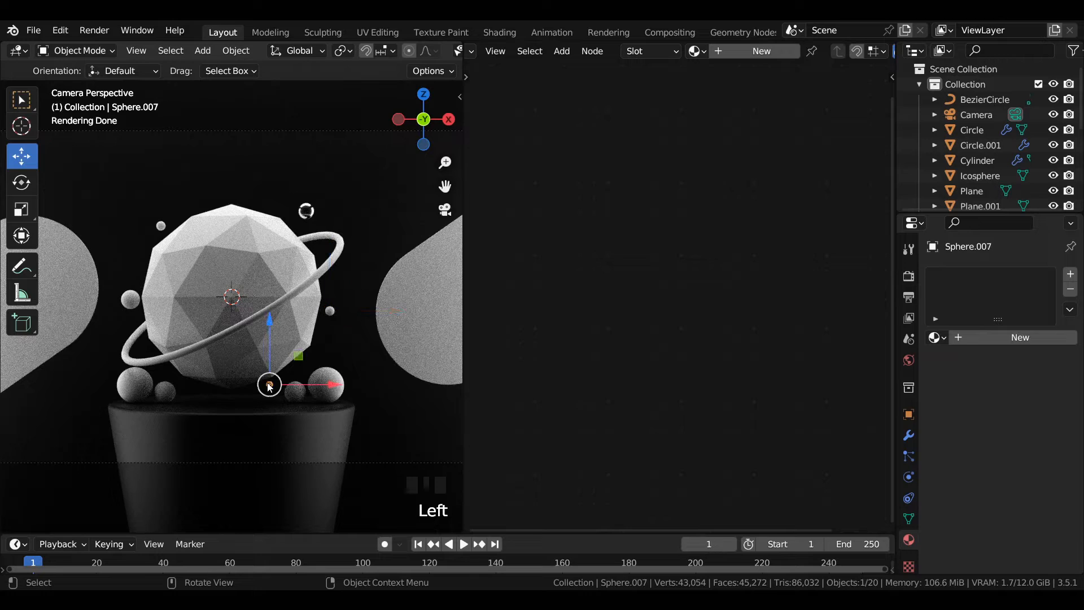
left_click(130, 298, "shift")
left_click(160, 225, "shift")
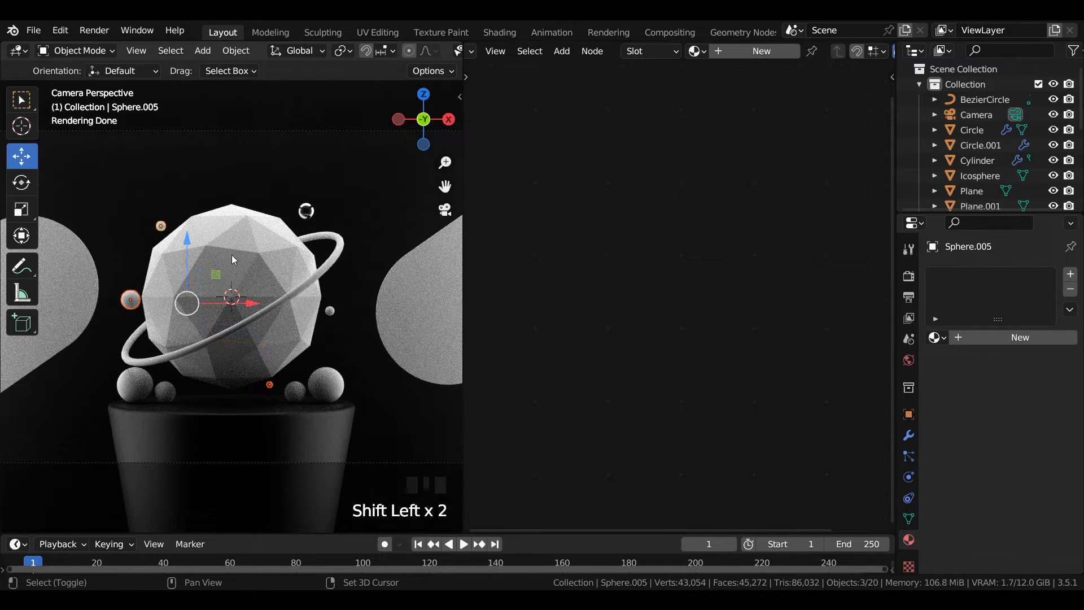
left_click(330, 311, "shift")
left_click(310, 215, "shift")
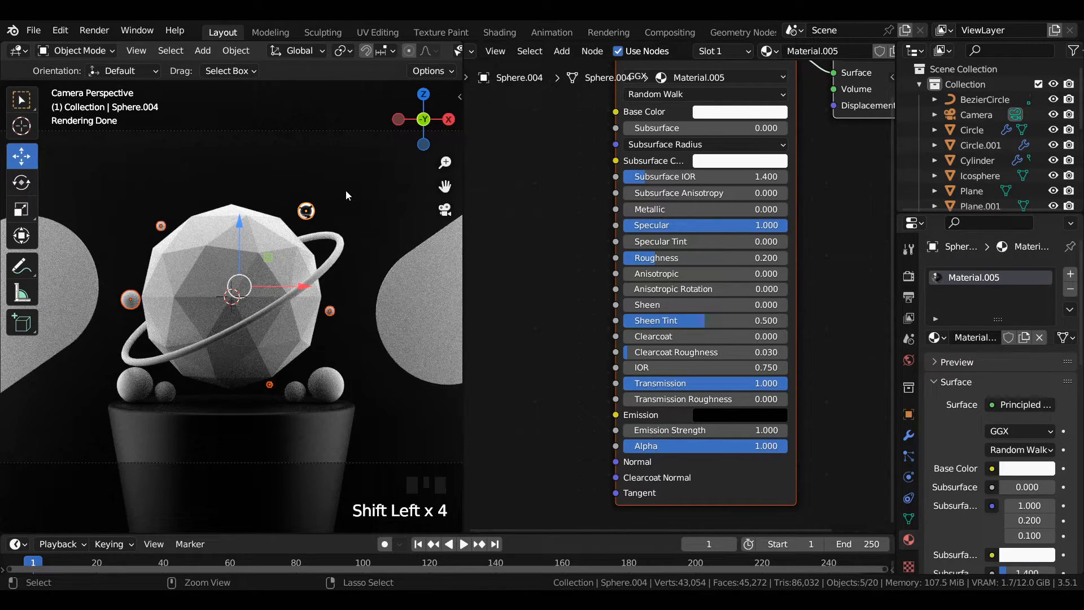
key("ctrl+l")
left_click(313, 233)
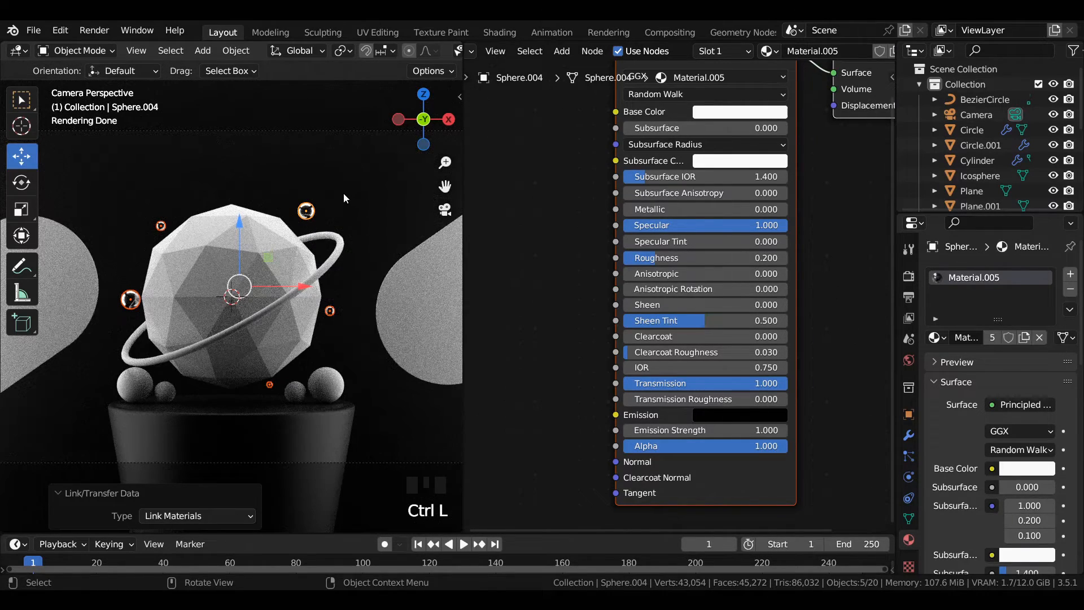
Step: Create a new material for the ring around the icosphere with metallic 1.000 and specular 1.000
left_click(343, 192)
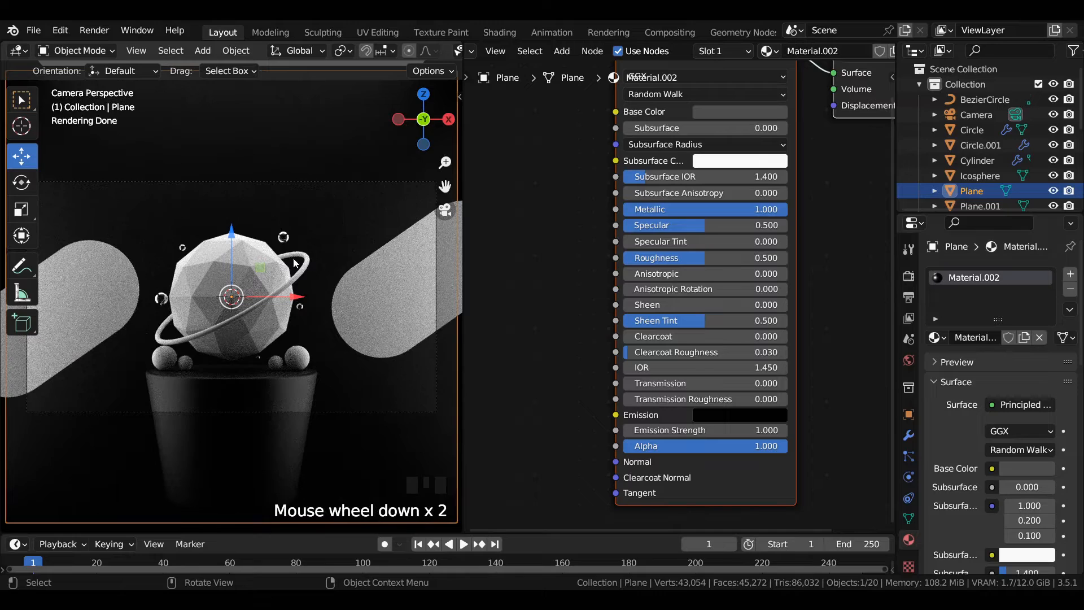
left_click(305, 257)
left_click(306, 257)
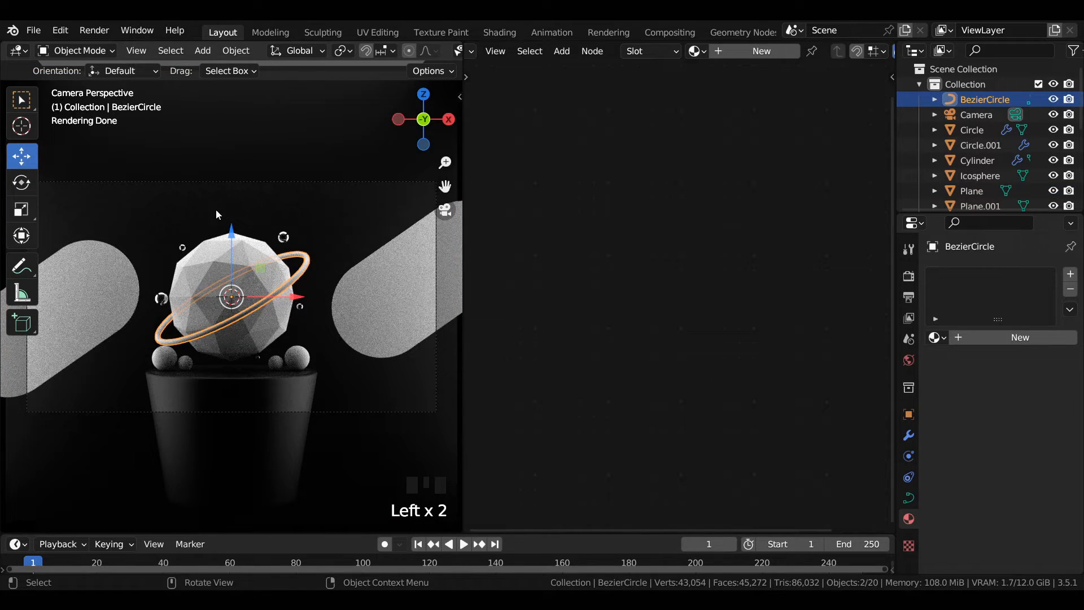
left_click(727, 50)
left_click_drag(641, 211, 787, 210)
left_click_drag(669, 227, 787, 225)
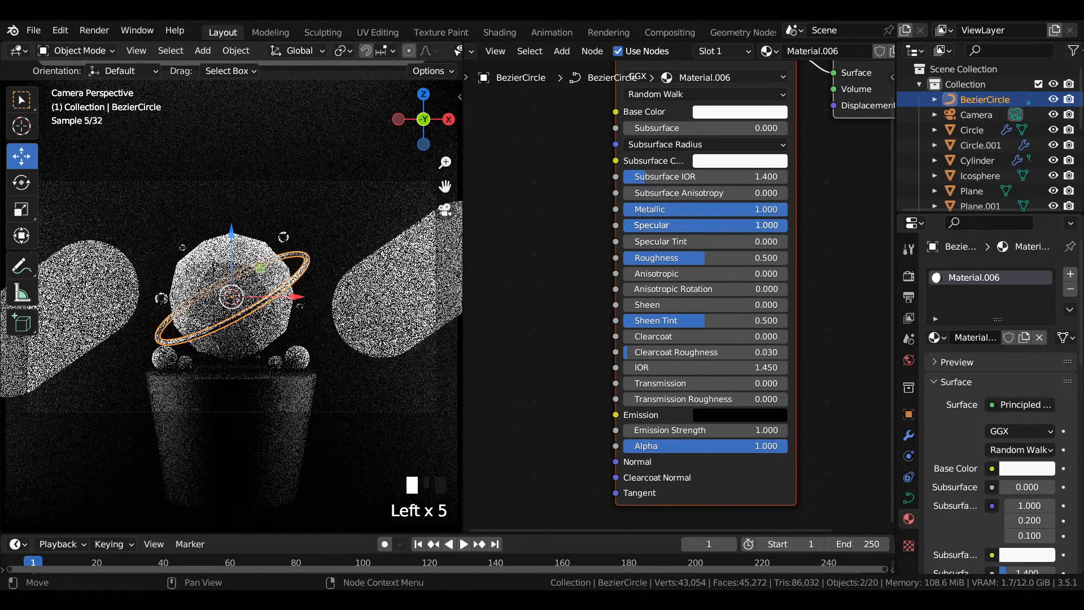
Step: Lower the ring material's roughness to about 0.2, check the ring against the icosphere and save the file
mouse_move(657, 257)
left_mouse_down()
mouse_move(643, 258)
mouse_move(655, 259)
left_mouse_up()
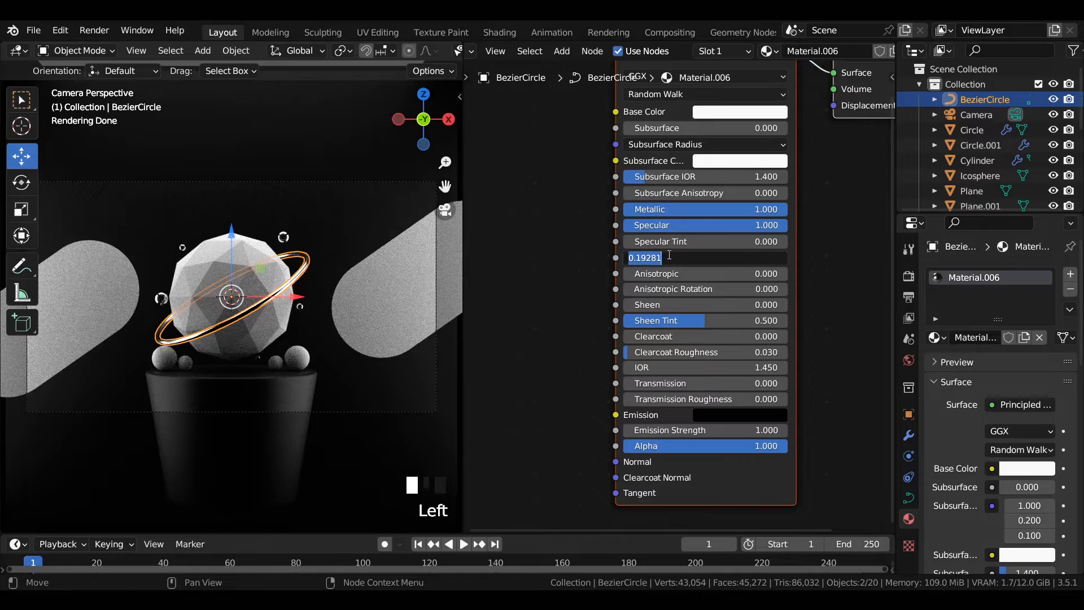
key("Return")
left_click(315, 217)
scroll(316, 217, "up", 4)
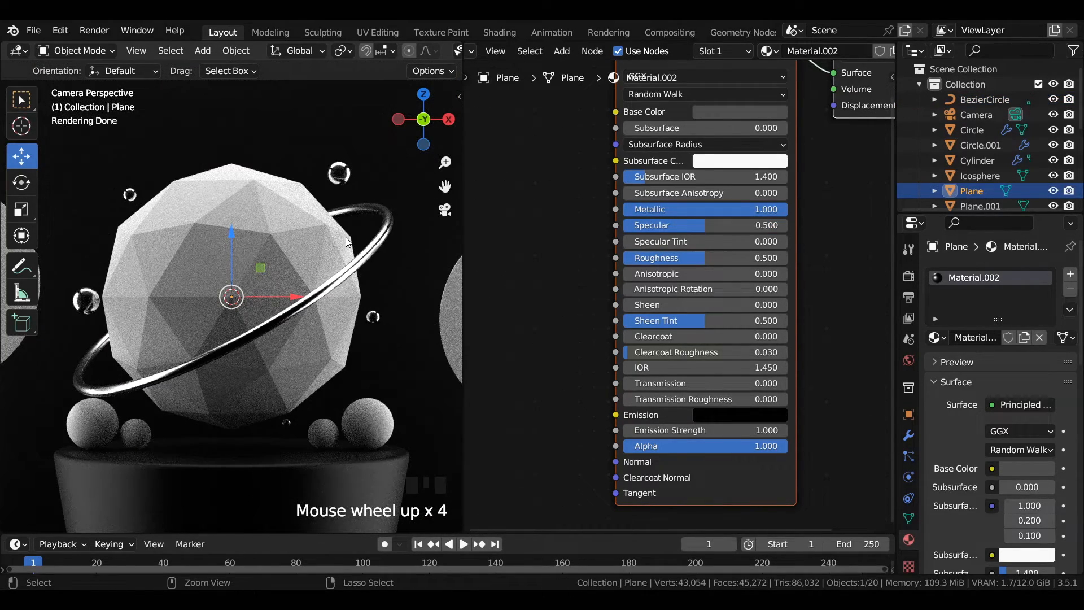
key("ctrl+s")
scroll(348, 241, "down", 5)
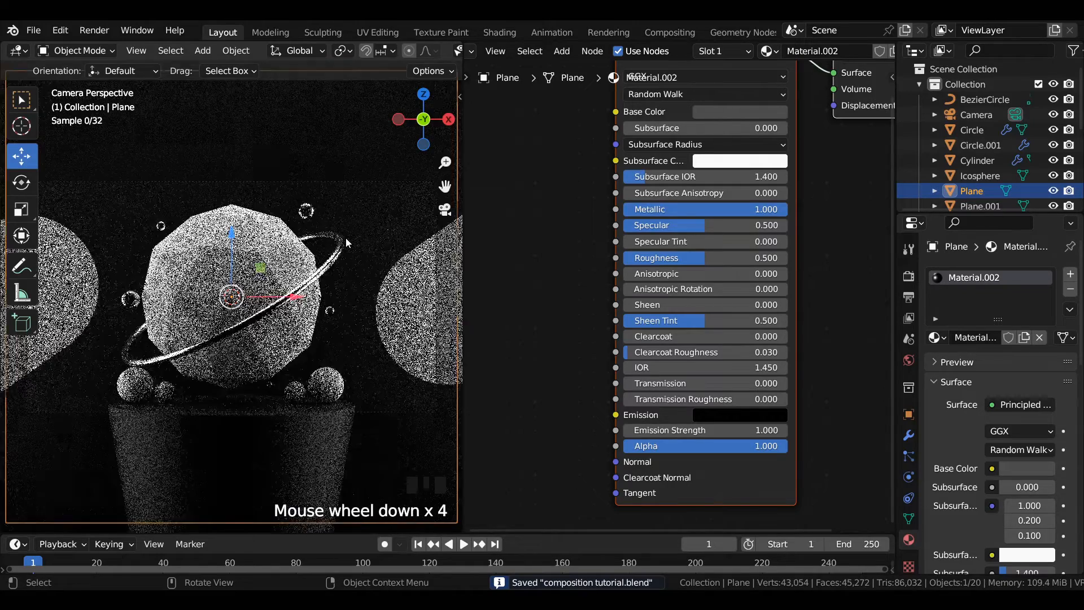
scroll(263, 253, "up", 2)
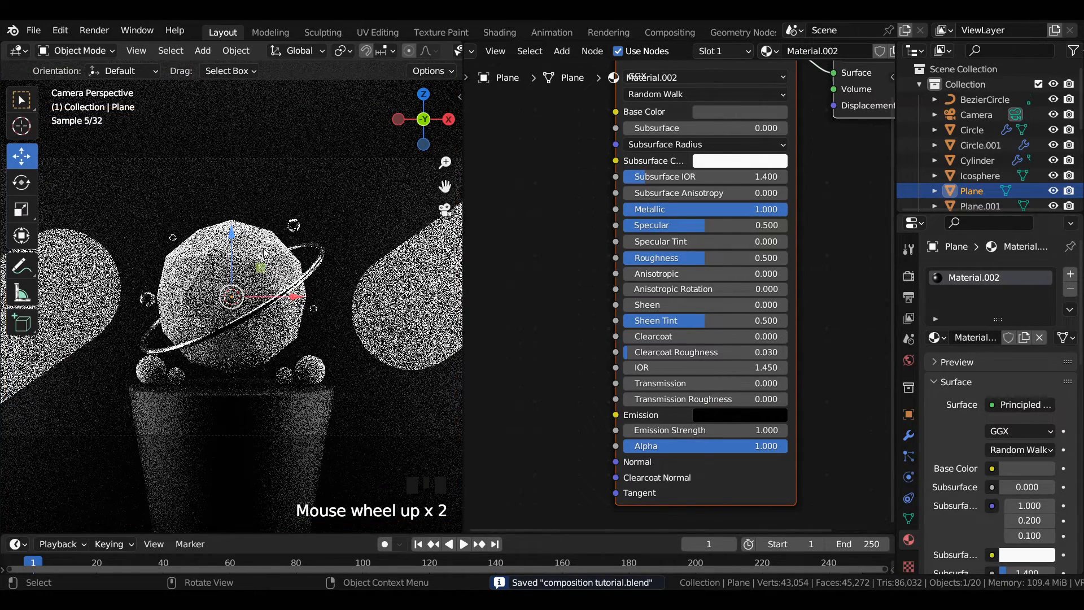
Step: Create a new material for the icosphere with specular 1.000 and roughness 0.250
left_click(236, 228)
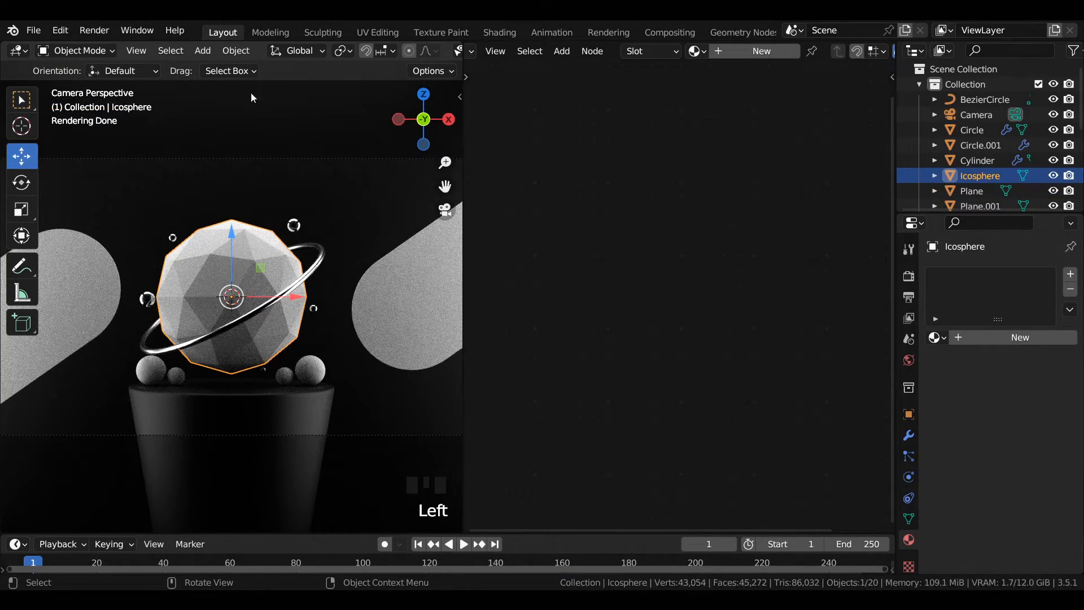
left_click(743, 52)
middle_click_drag(601, 197, 628, 225)
left_click_drag(628, 224, 766, 225)
double_click(739, 253)
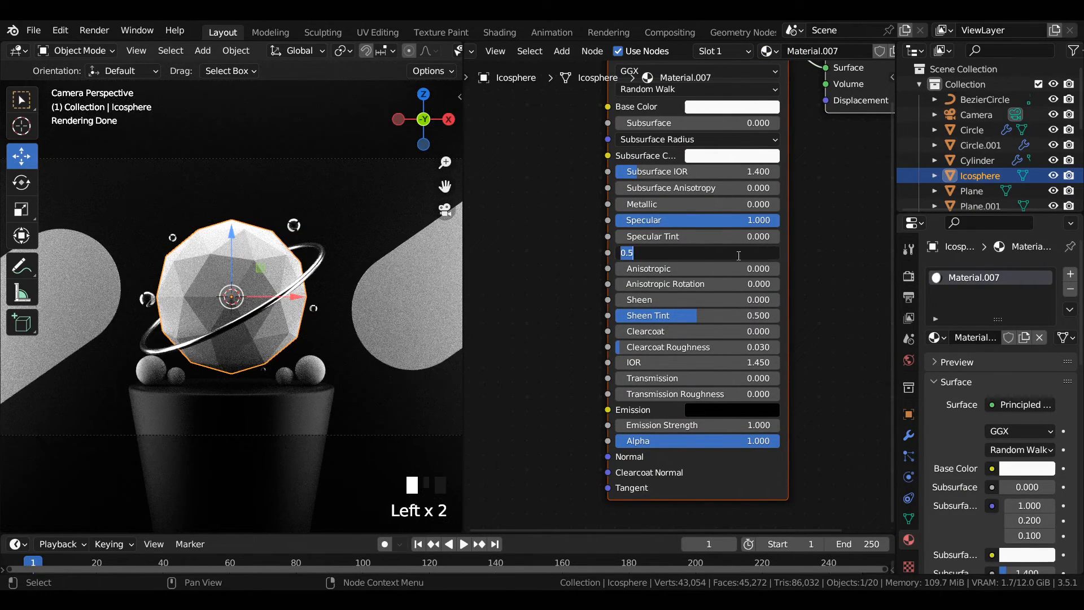
key("Return")
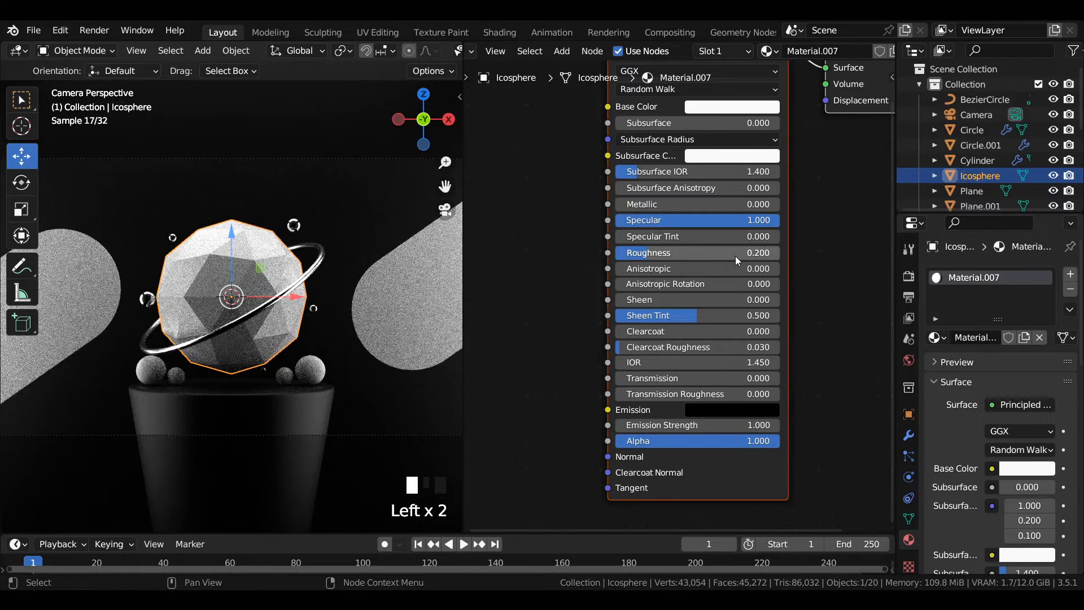
left_click(736, 256)
type(".25")
key("Return")
Step: Move the icosphere material's Material Output node down, beside the lower end of the Principled BSDF node
scroll(578, 320, "down", 3)
middle_click_drag(578, 321, 556, 237)
scroll(553, 229, "down", 4)
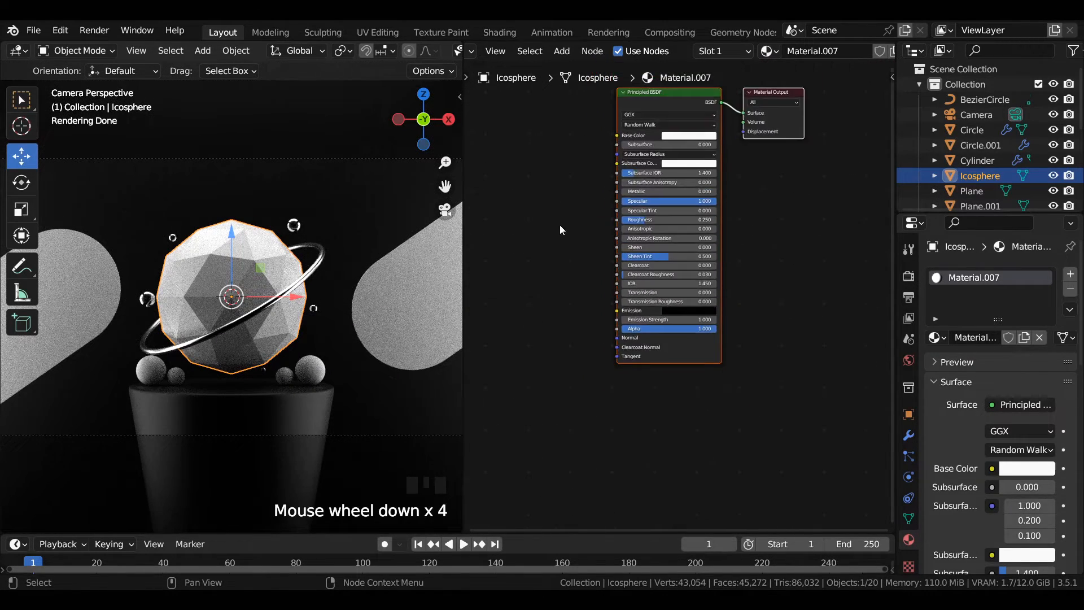
left_click(784, 117)
key("g")
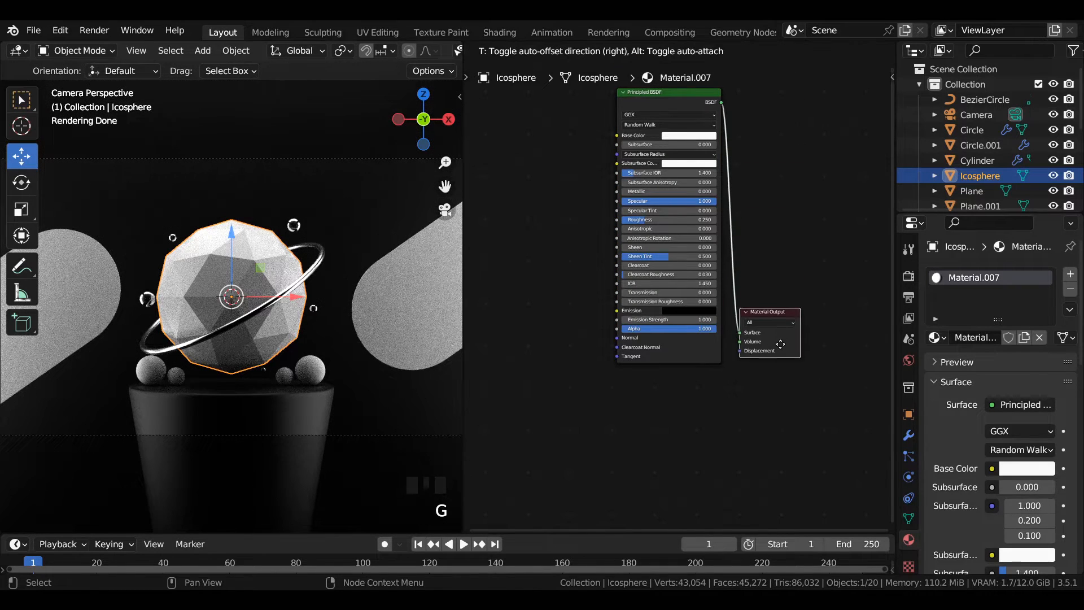
left_click(816, 371)
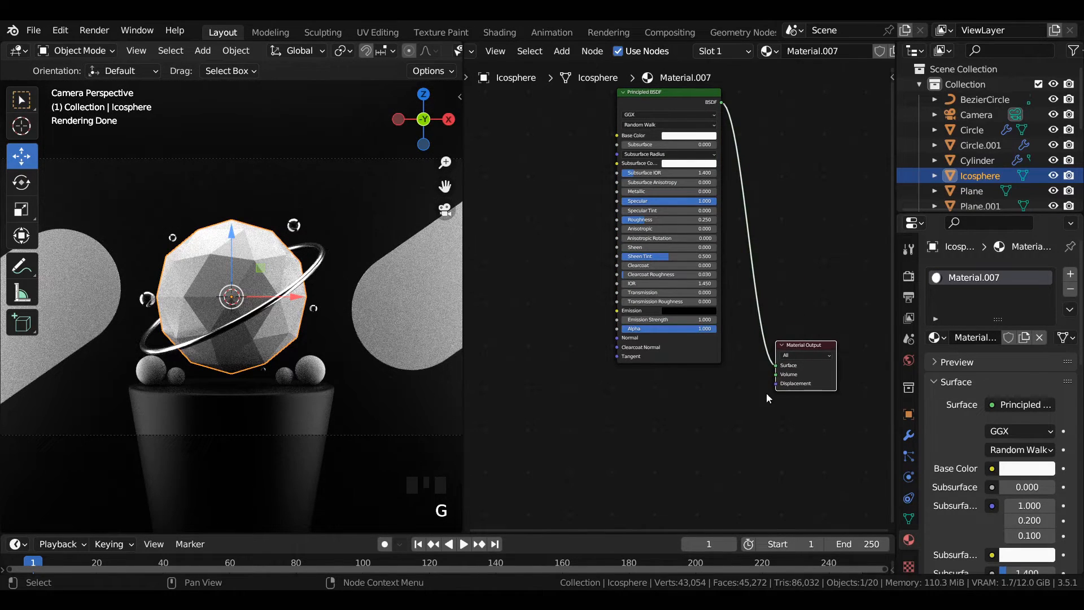
Step: Add a Displacement node below the Principled BSDF and connect it to the Material Output's Displacement input
key("shift+a")
left_click(615, 411)
type("dis")
key("Return")
left_click(634, 407)
left_click_drag(664, 392, 775, 383)
Step: Add a ColorRamp node and connect its Color output to the Displacement node's Height input
middle_click_drag(520, 404, 656, 366)
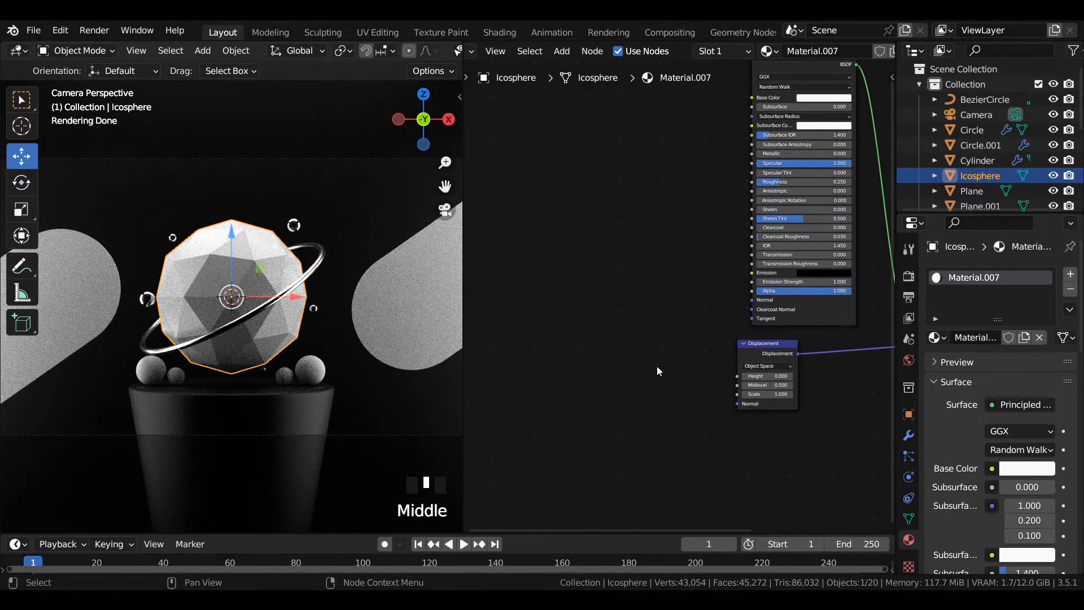
scroll(656, 365, "up", 2)
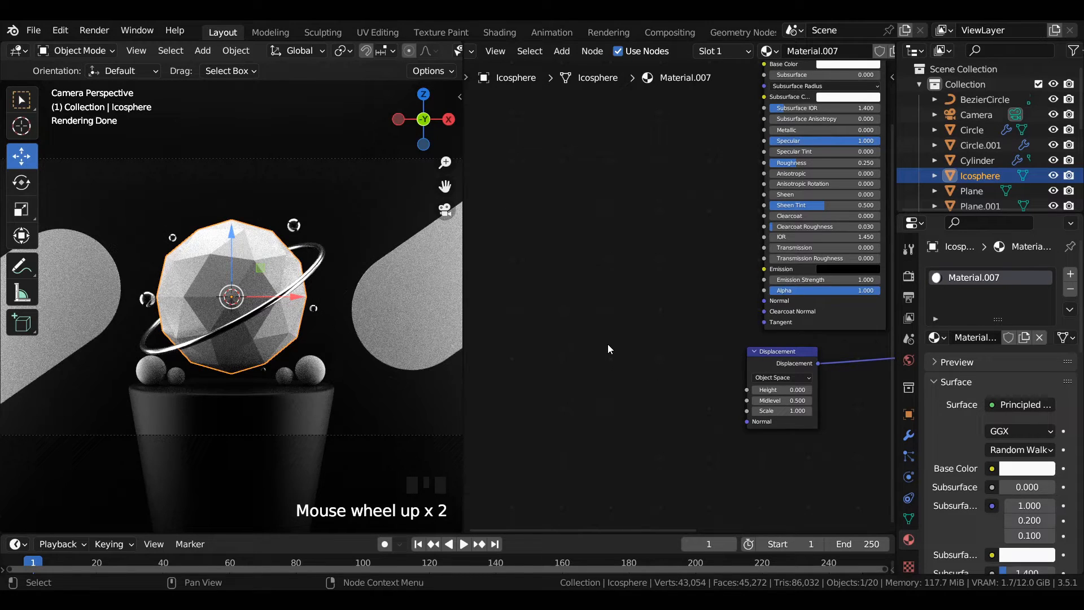
key("shift+a")
type("co")
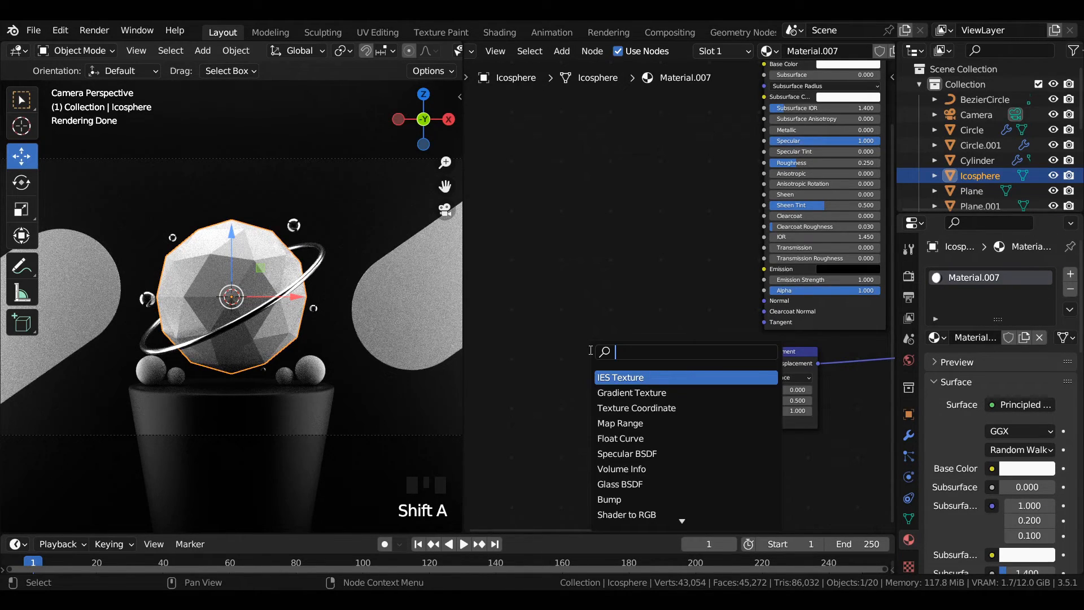
type("l")
key("Return")
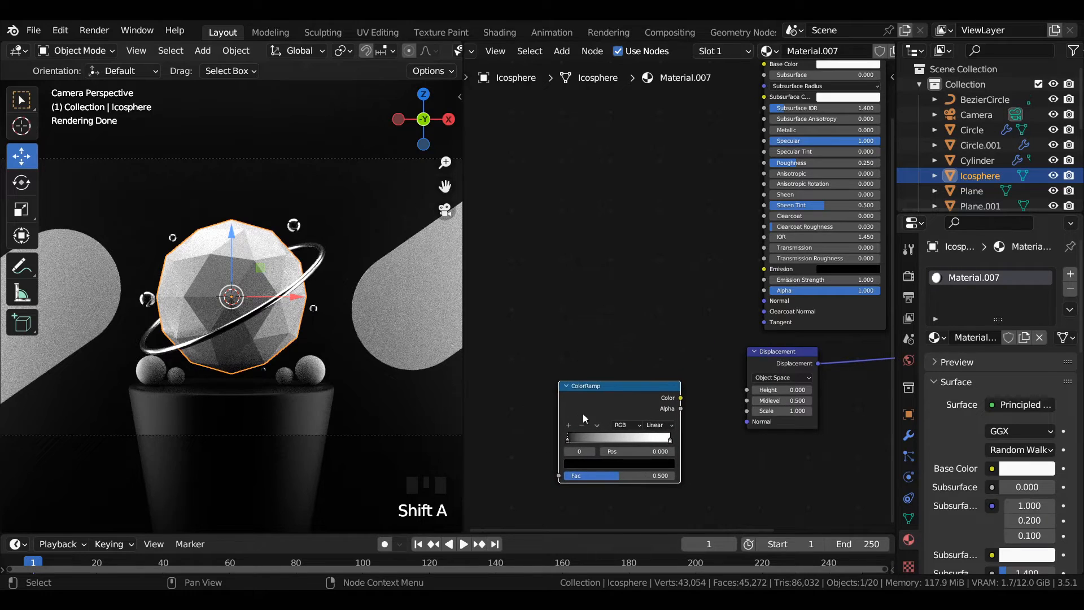
left_click_drag(680, 400, 753, 389)
Step: Add a Voronoi Texture node, set it to 4D and connect its Distance output to the ColorRamp's Fac input
middle_click_drag(484, 422, 605, 358)
key("shift+a")
type("vo")
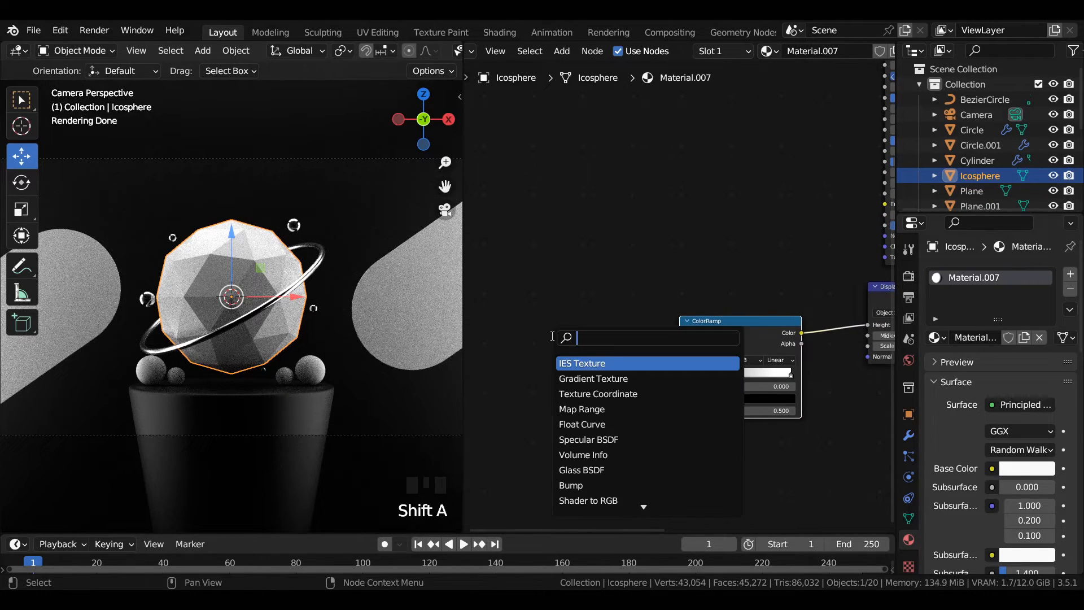
type("r")
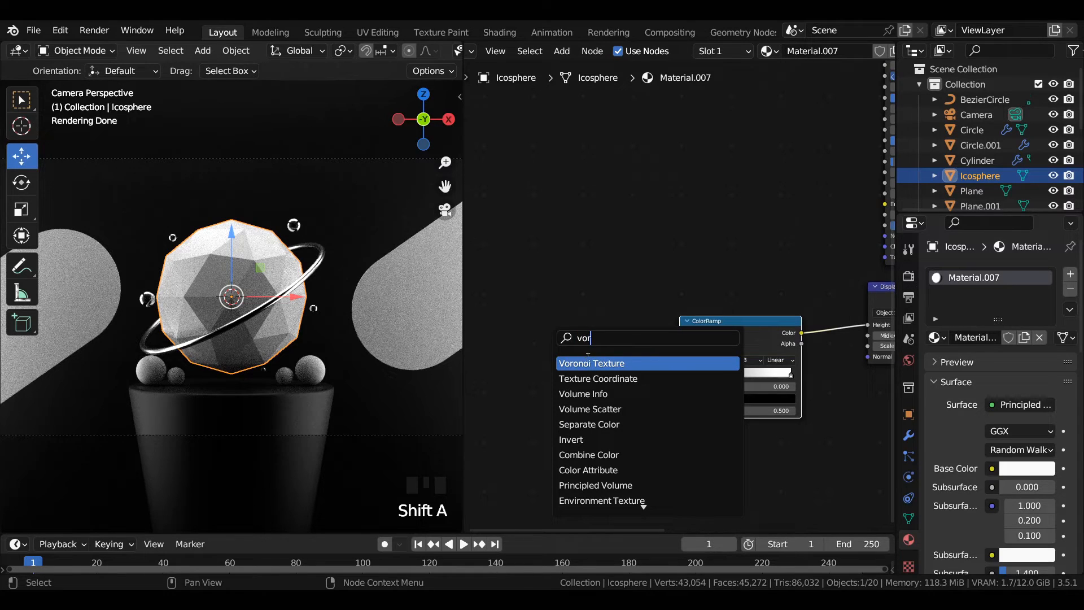
key("Return")
left_click(581, 359)
left_click(574, 382)
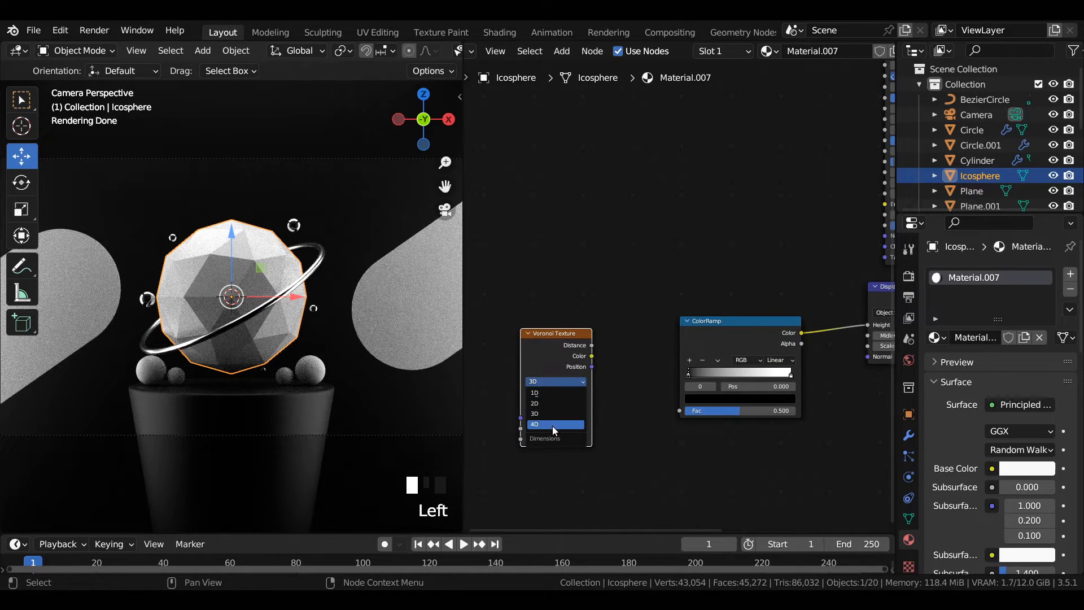
left_click(550, 422)
left_click_drag(592, 345, 661, 325)
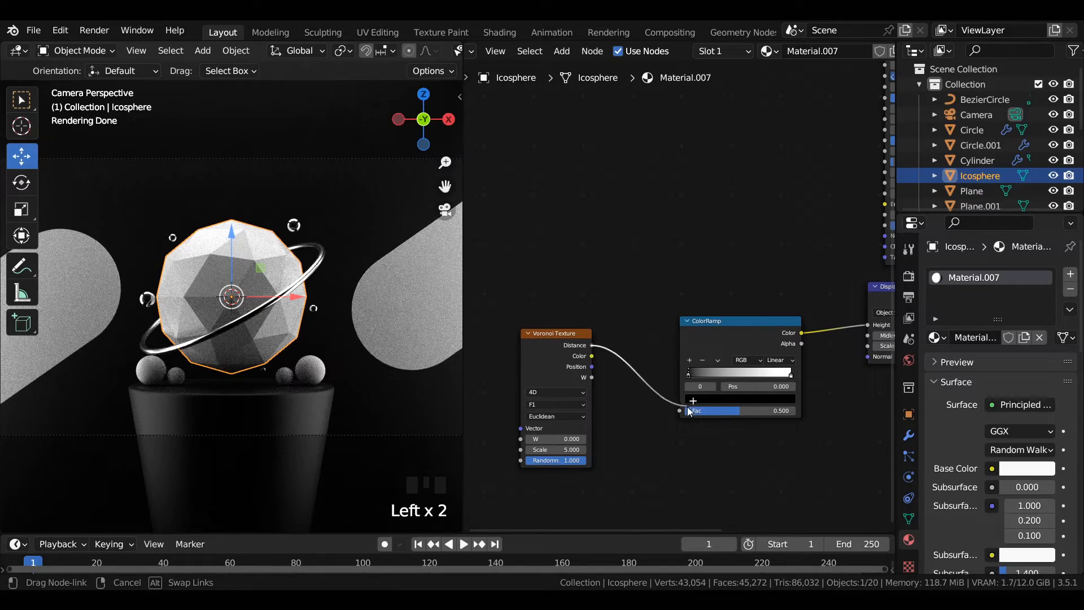
left_click_drag(688, 411, 684, 411)
Step: Add Texture Coordinate and Mapping nodes to the Voronoi Texture and move the Texture Coordinate node further away from Mapping
left_click(550, 356)
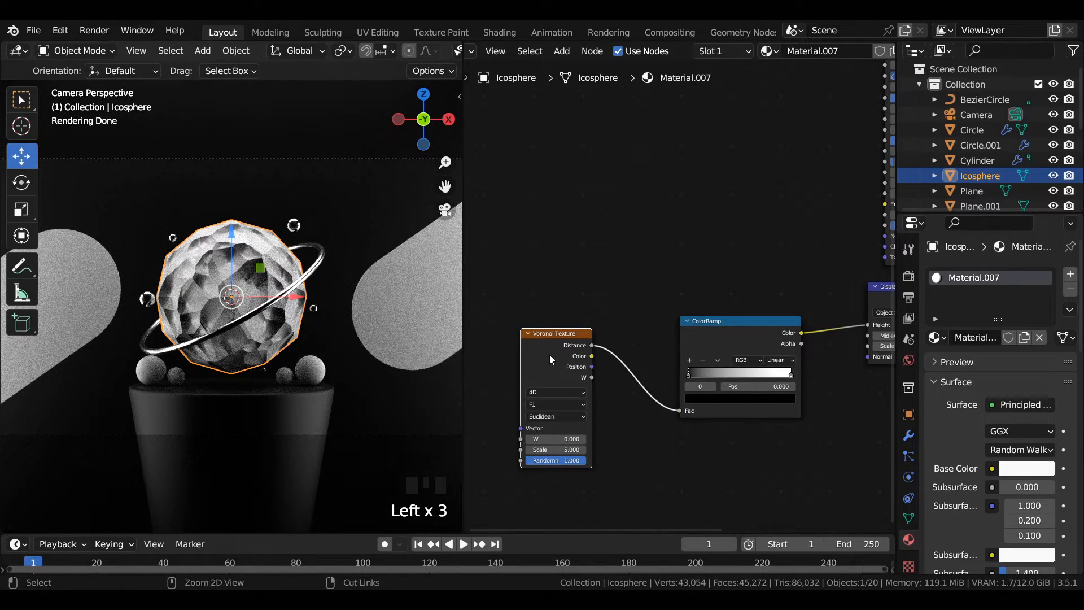
key("ctrl+t")
middle_click_drag(549, 355, 803, 284)
left_click(625, 324)
left_click_drag(624, 324, 527, 335)
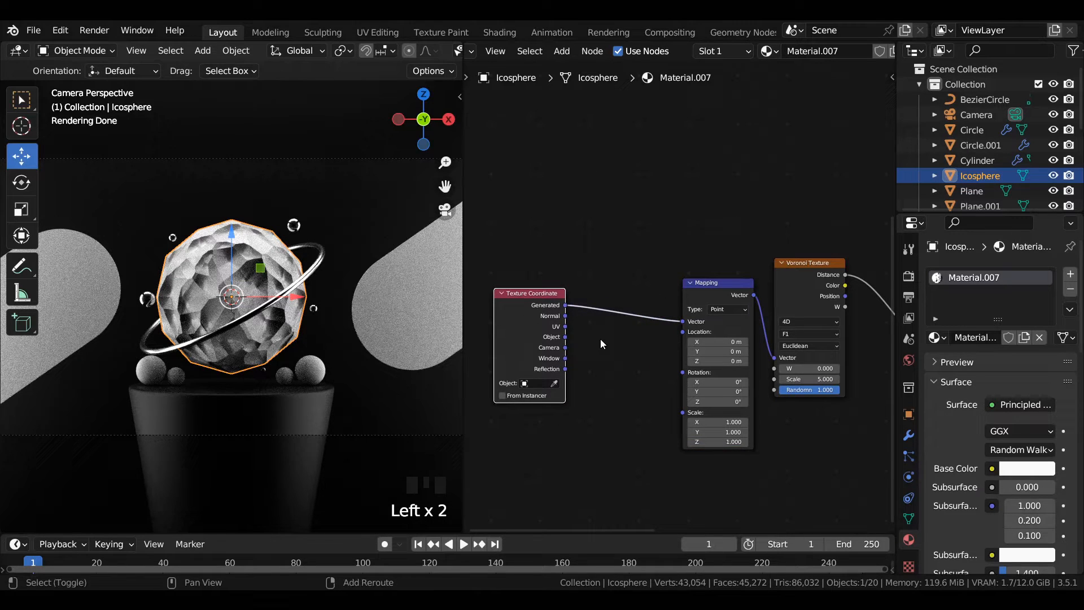
Step: Insert a Musgrave Texture node between the Texture Coordinate and Mapping nodes and inspect the icosphere's surface up close
key("shift+a")
type("mus")
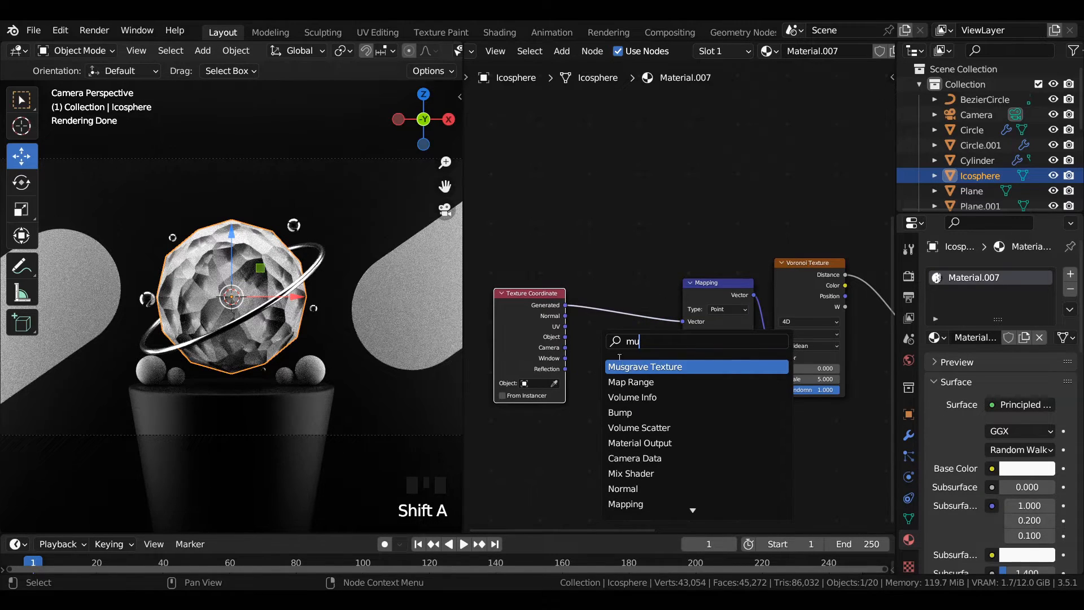
key("Return")
left_click(605, 314)
scroll(202, 260, "up", 6)
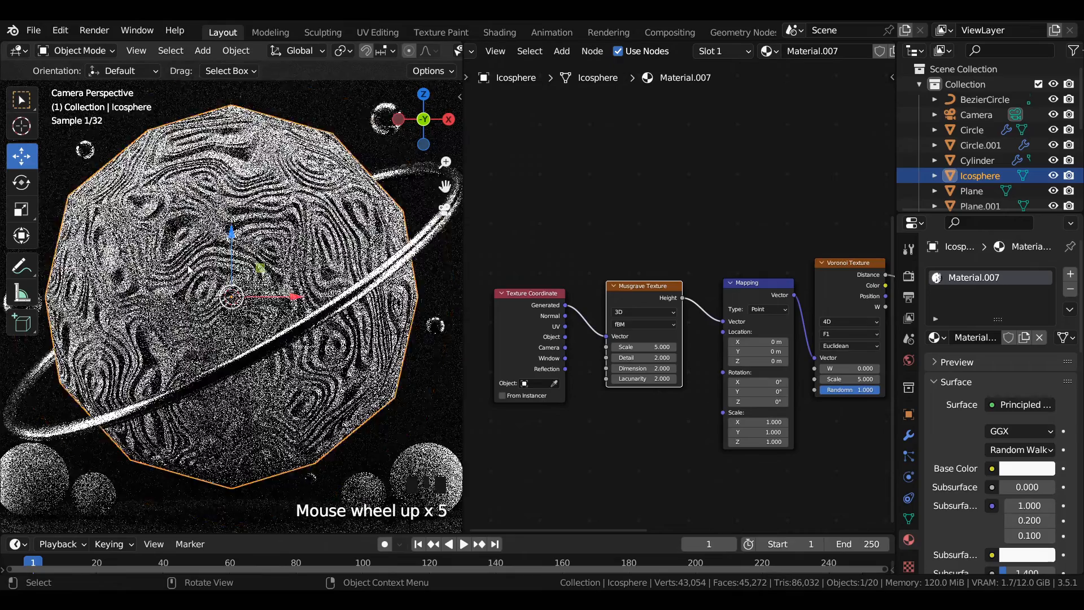
scroll(624, 329, "up", 3)
Step: Set the Musgrave Texture to 4D and Hetero Terrain with a scale of 1.000
left_click(624, 310)
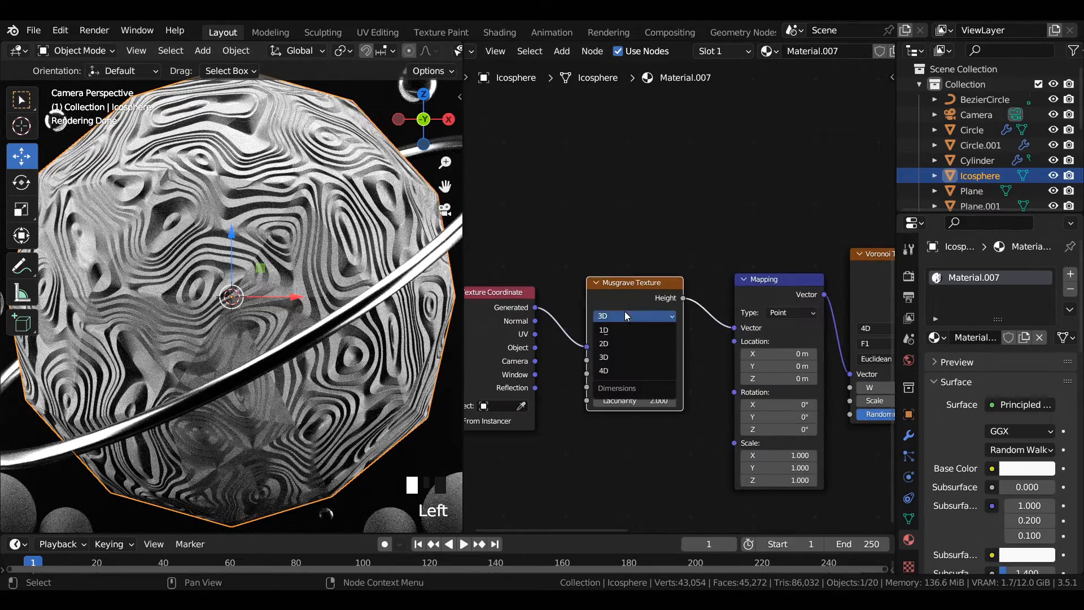
left_click(605, 372)
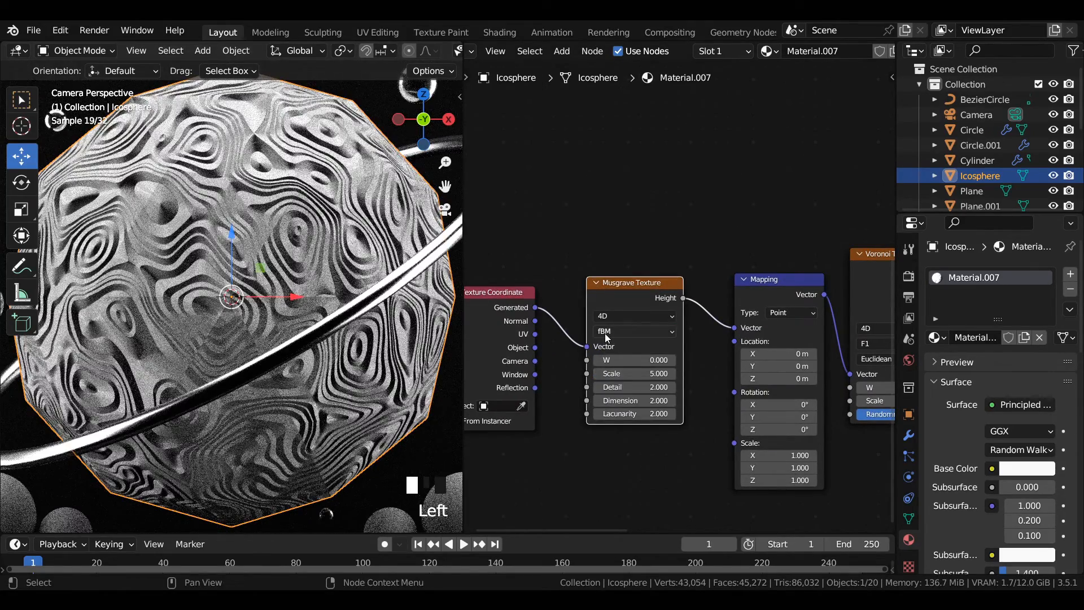
left_click(612, 331)
left_click(611, 399)
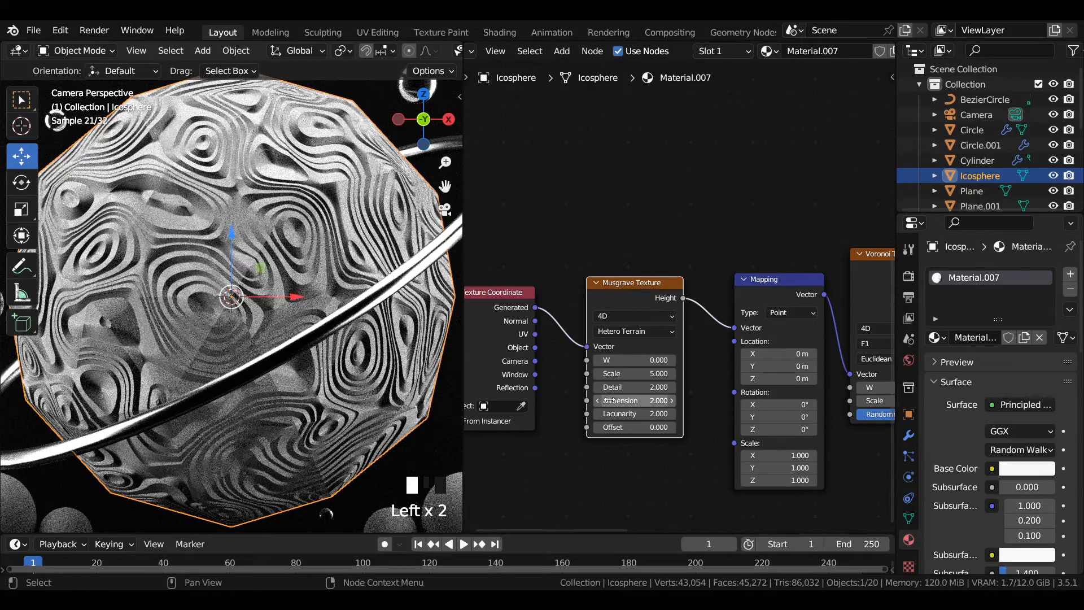
left_click(644, 374)
type("1")
key("Return")
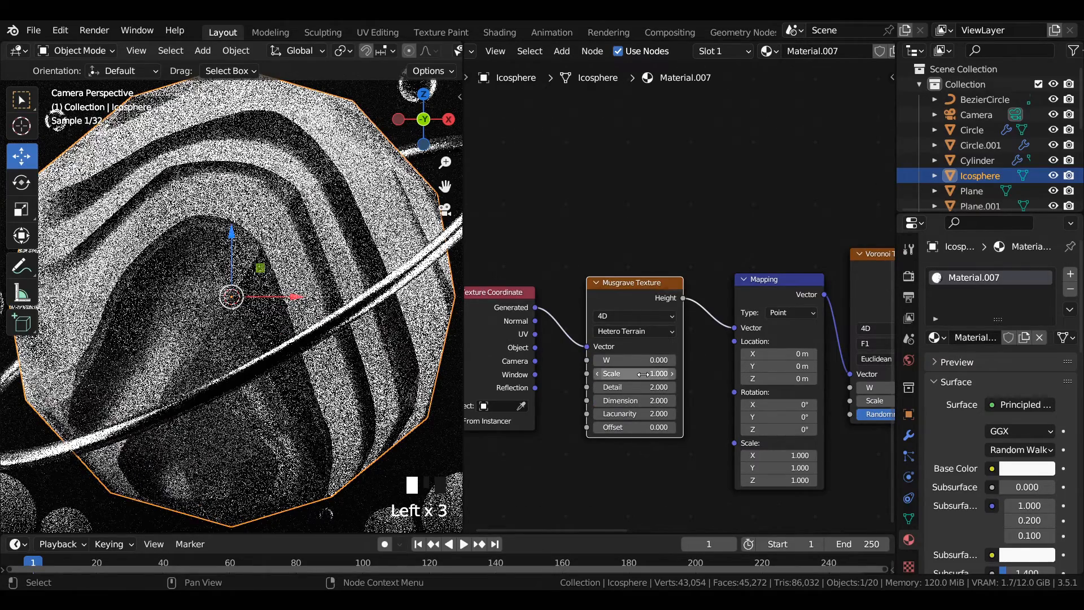
Step: Set the Displacement node's scale to 0.500 and move the ColorRamp's black stop to position 0.235
scroll(209, 249, "down", 6)
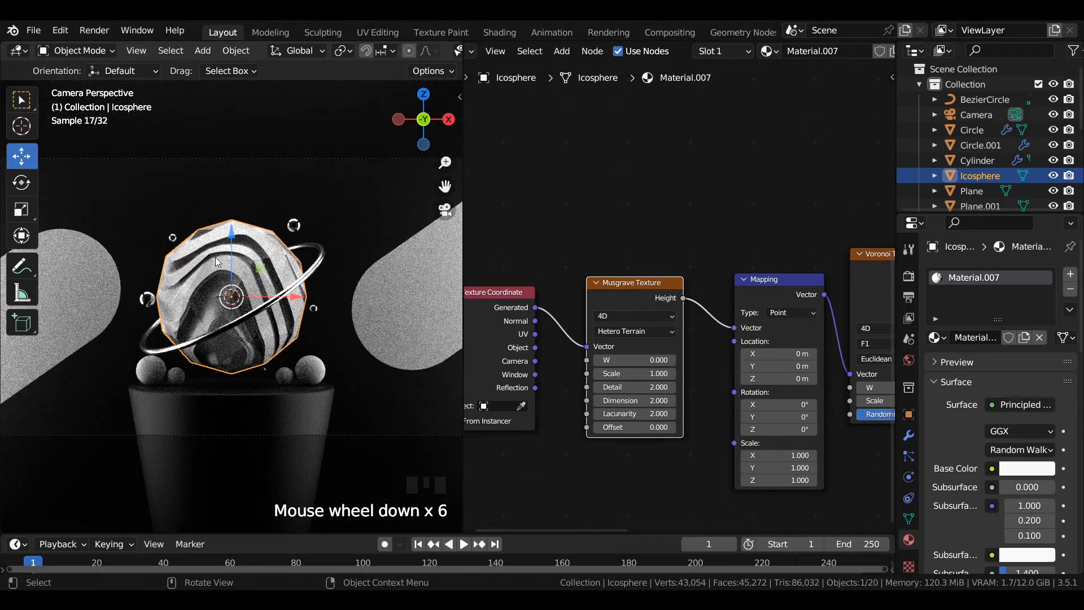
middle_click_drag(831, 227, 719, 257)
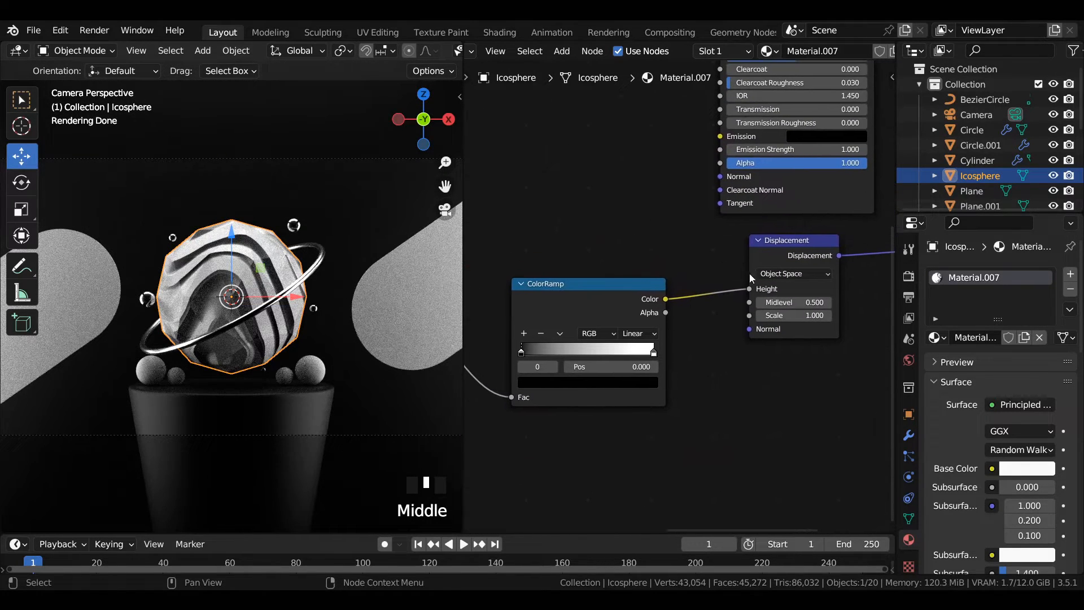
left_click(808, 319)
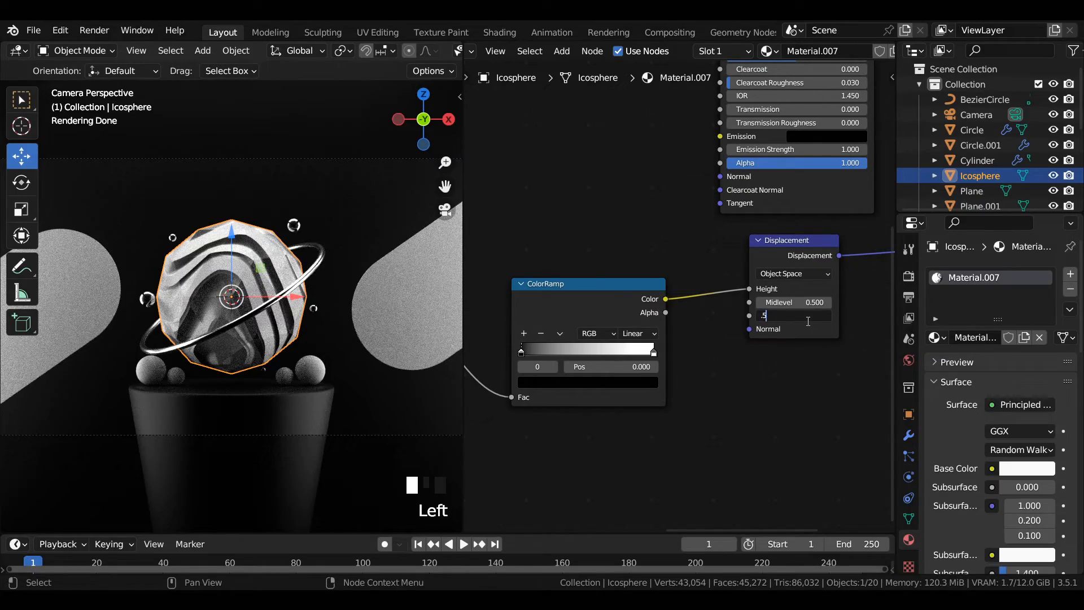
type(".5")
key("Return")
scroll(298, 268, "up", 4)
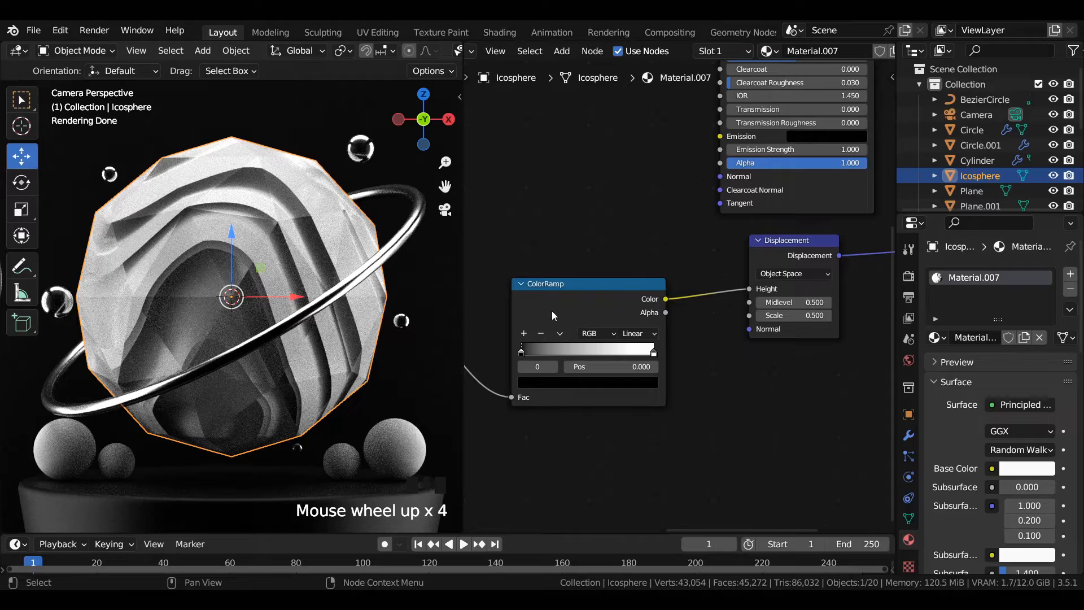
left_click_drag(522, 354, 555, 356)
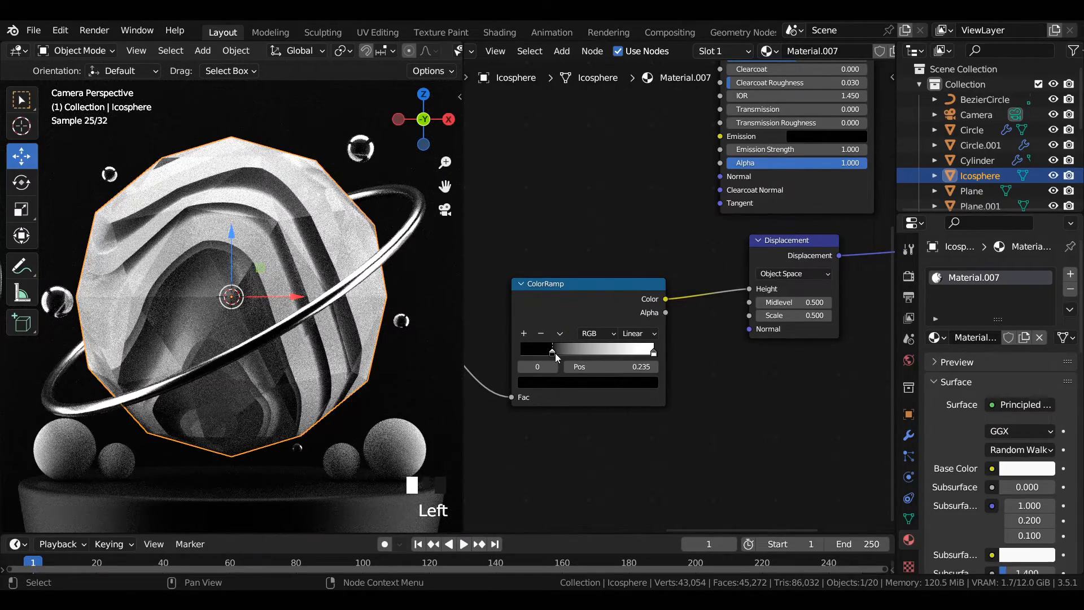
Step: Add a second ColorRamp node before the Principled BSDF and raise the icosphere material's subsurface to 1.000
scroll(555, 355, "down", 4)
middle_click_drag(541, 232, 562, 249)
key("shift+a")
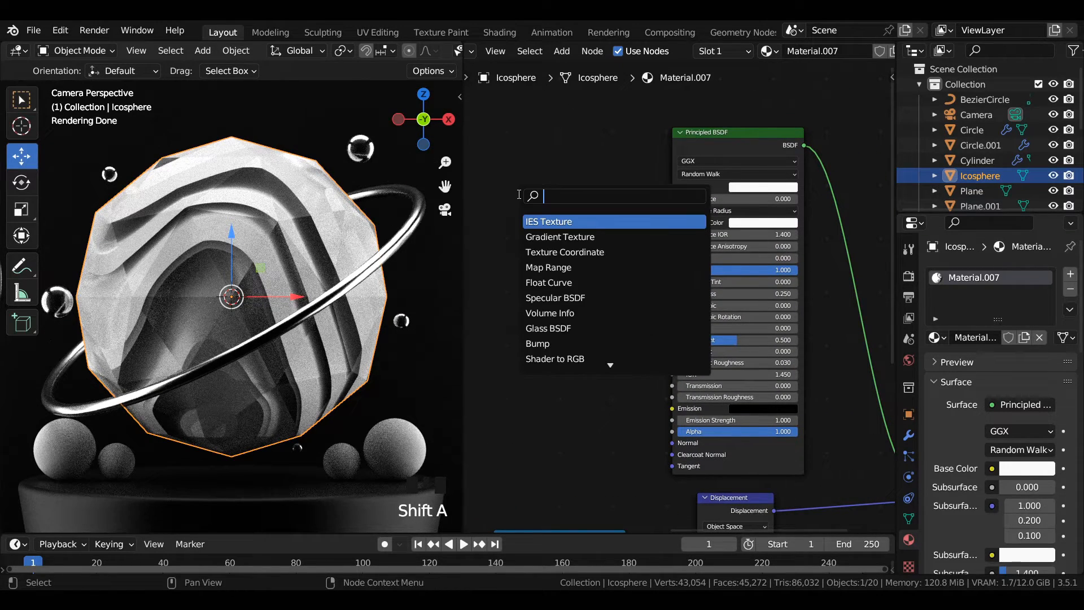
type("col")
key("Return")
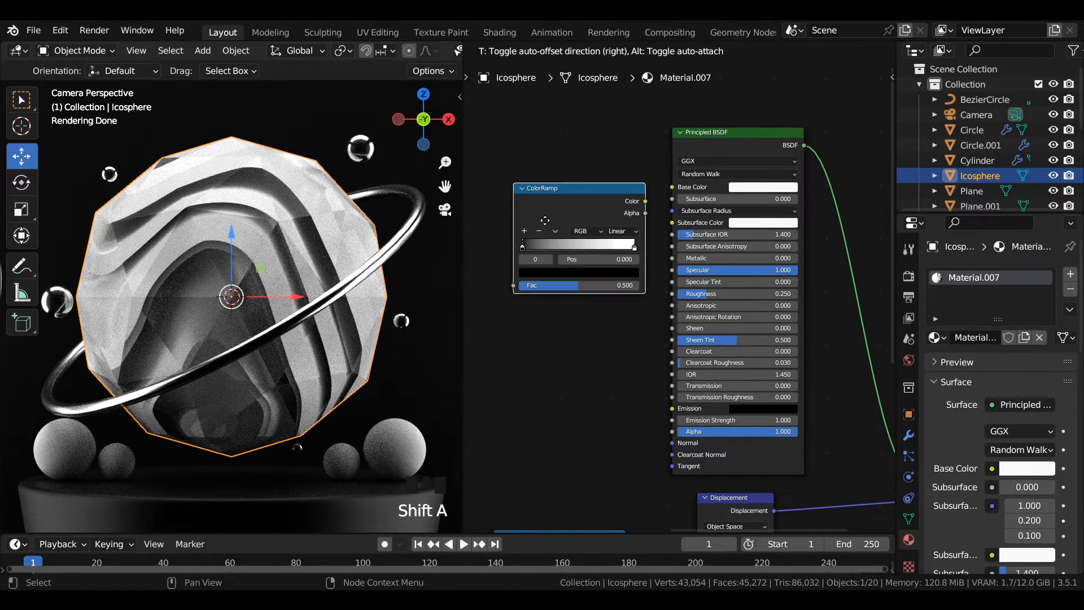
left_click(485, 215)
middle_click_drag(587, 205, 661, 224)
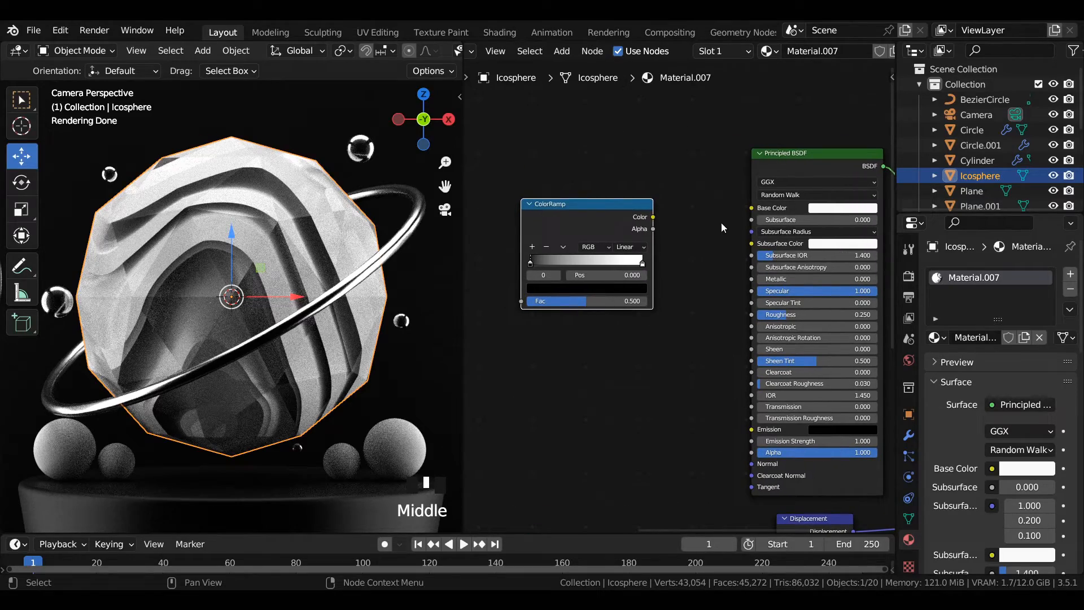
left_click_drag(767, 221, 884, 222)
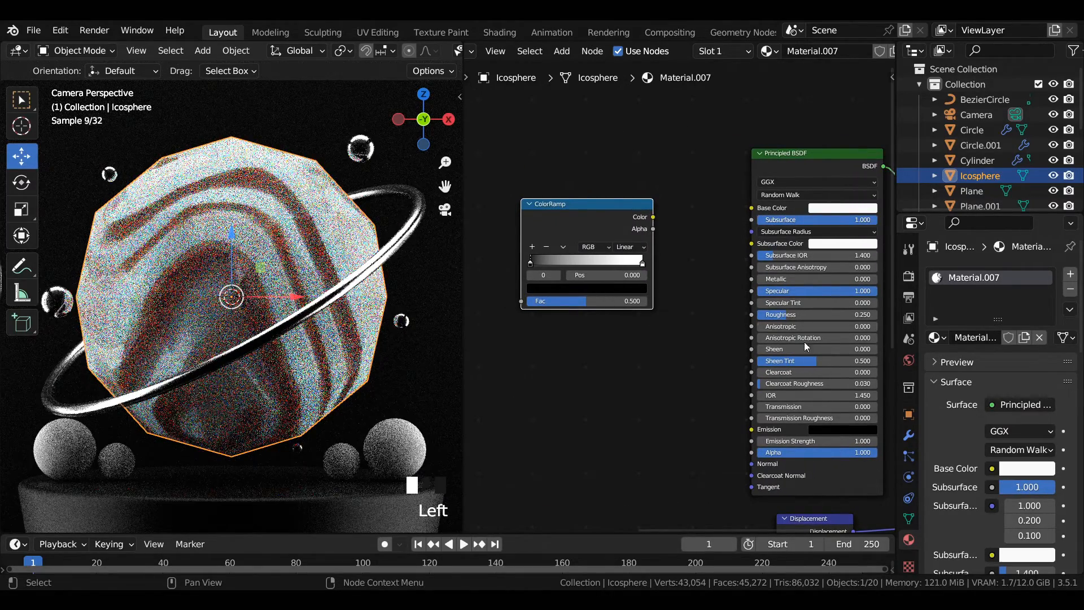
Step: Connect the second ColorRamp's Color to the Principled BSDF's Subsurface Color and set its first stop to salmon pink, hue 0.995, saturation 0.779
left_click_drag(653, 217, 727, 181)
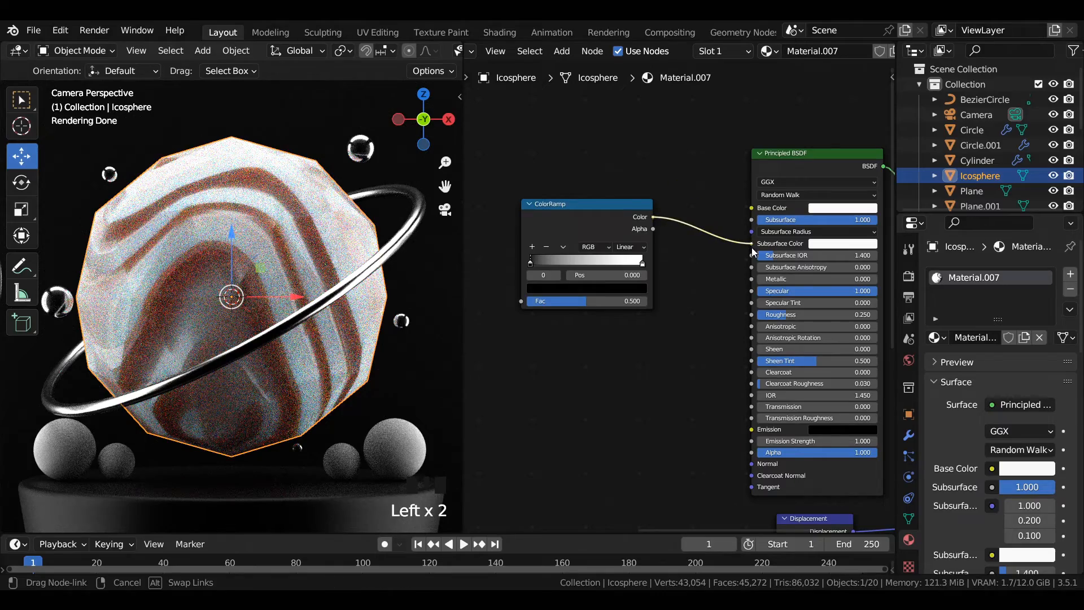
left_click_drag(753, 251, 753, 245)
middle_click_drag(554, 249, 692, 235)
scroll(692, 236, "up", 4)
left_click(748, 273)
left_click_drag(793, 113, 793, 170)
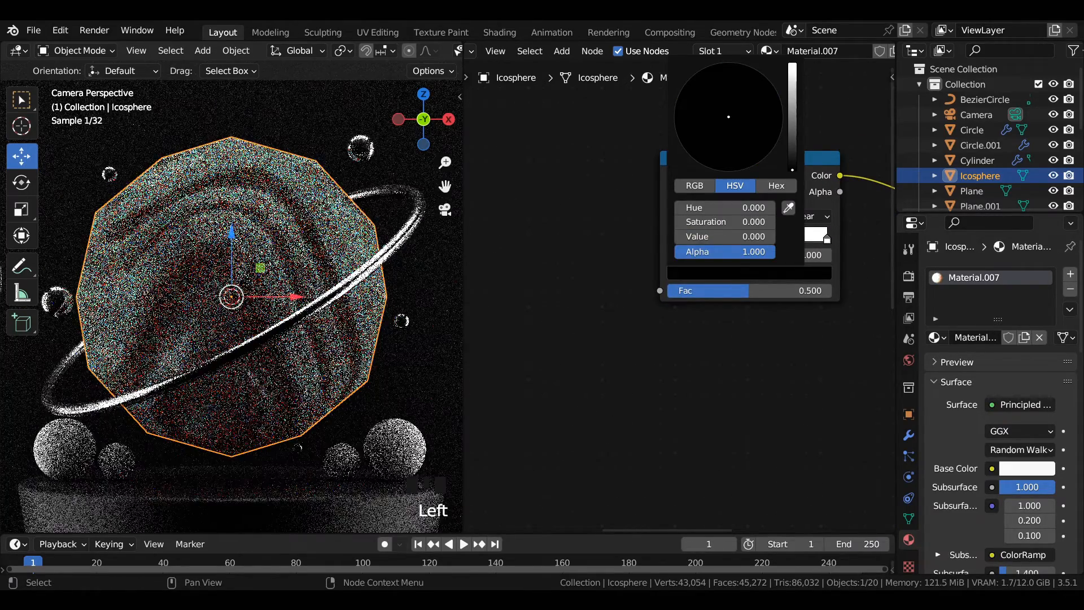
left_click_drag(793, 72, 792, 63)
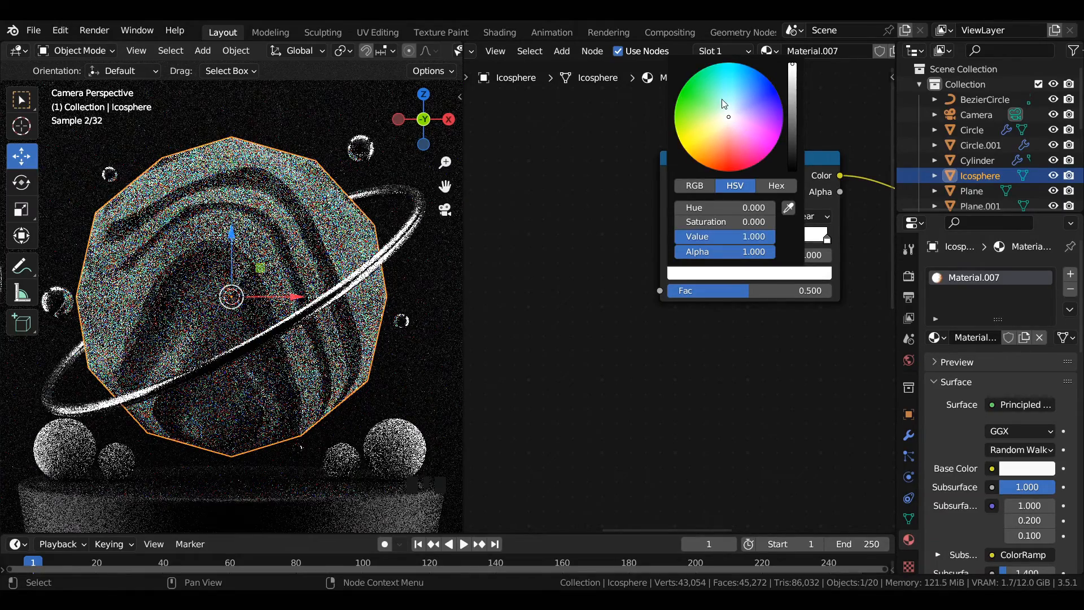
left_click(730, 144)
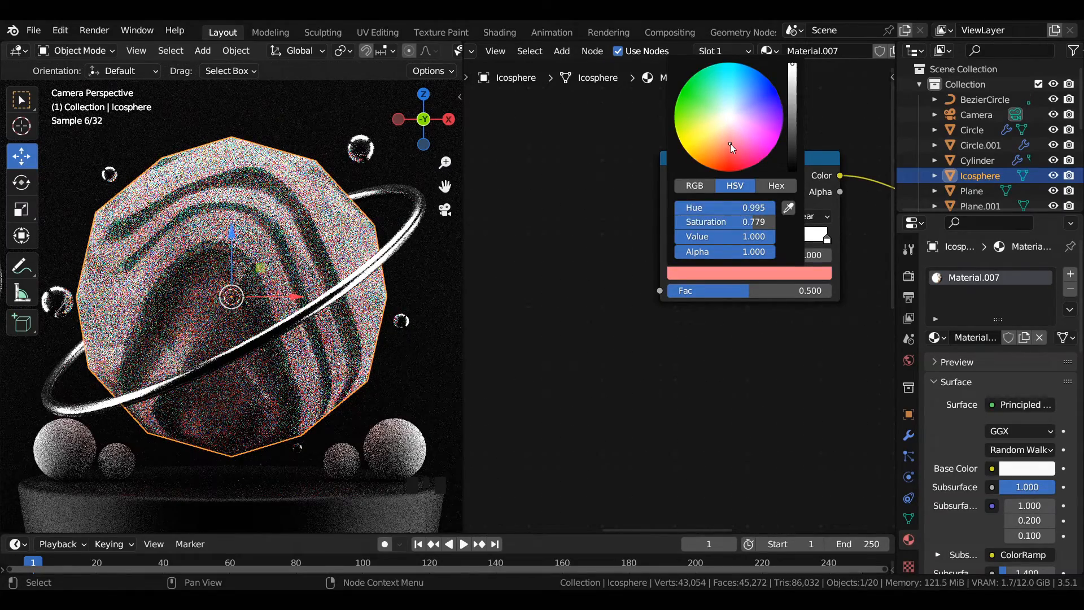
Step: Set the color of the second ColorRamp's end stop, at position 1.000, to purple
left_click(826, 239)
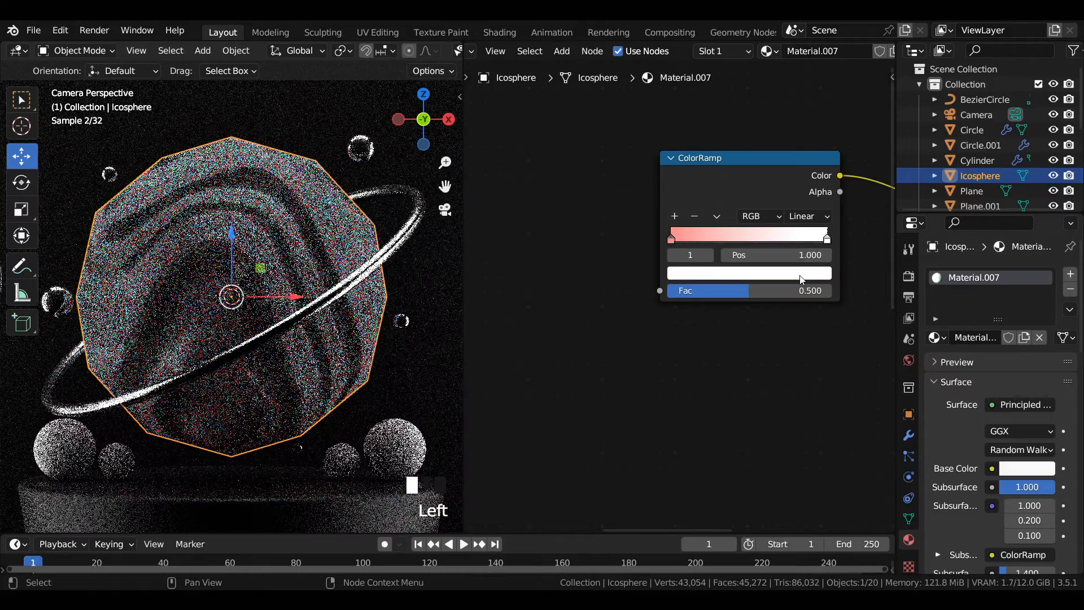
left_click(791, 274)
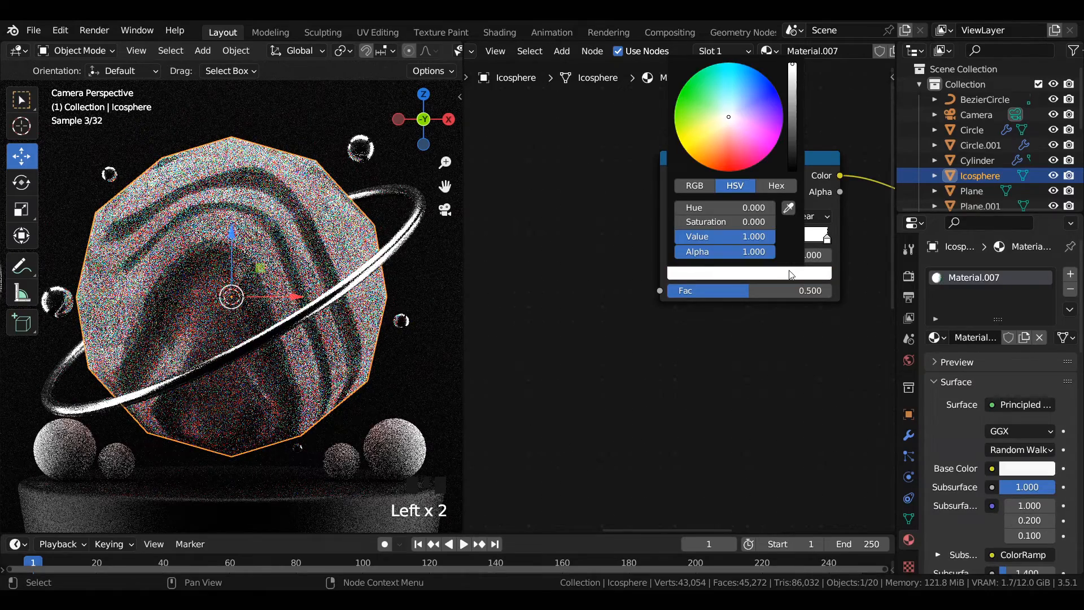
left_click(766, 115)
Step: Add a Gradient Texture node and connect its Color output to the pink-to-purple ColorRamp's Fac input
middle_click_drag(548, 246, 627, 252)
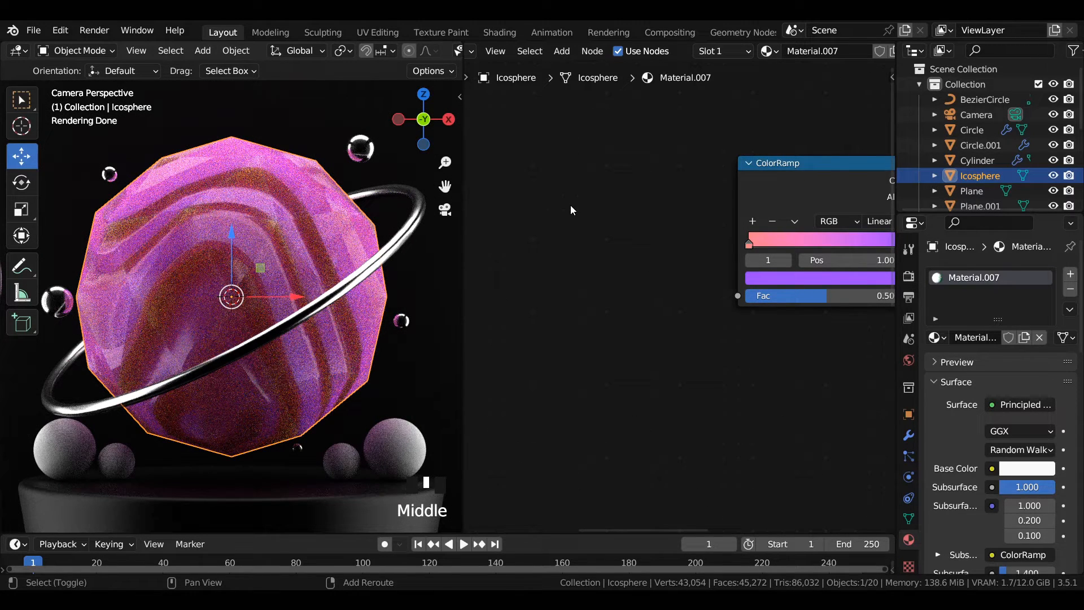
left_click_drag(652, 217, 745, 289)
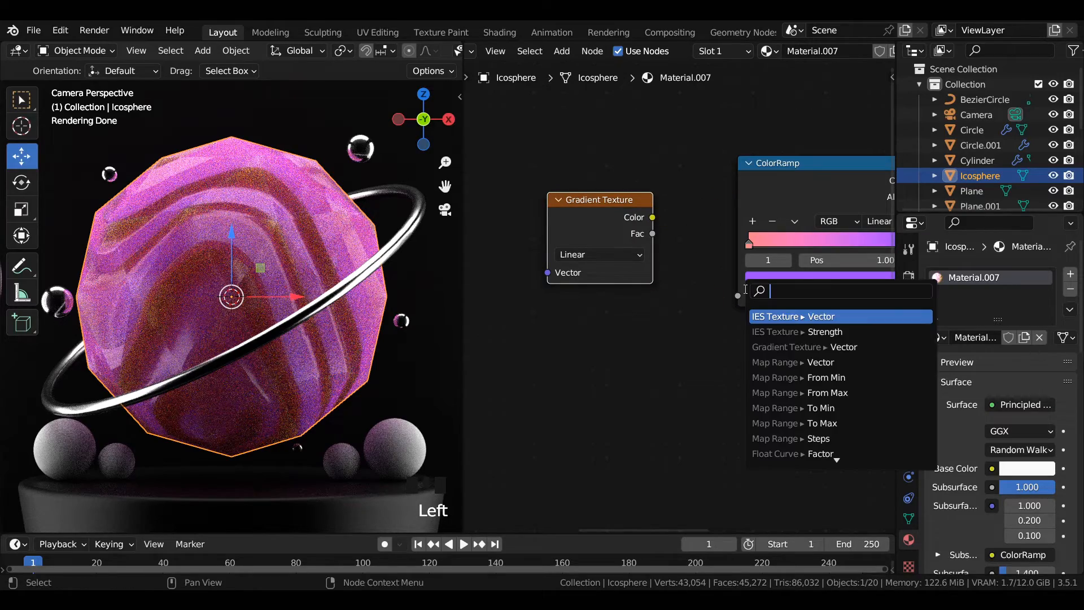
left_click_drag(652, 217, 737, 296)
scroll(753, 389, "down", 3)
middle_click_drag(754, 392, 736, 295)
scroll(736, 296, "down", 2)
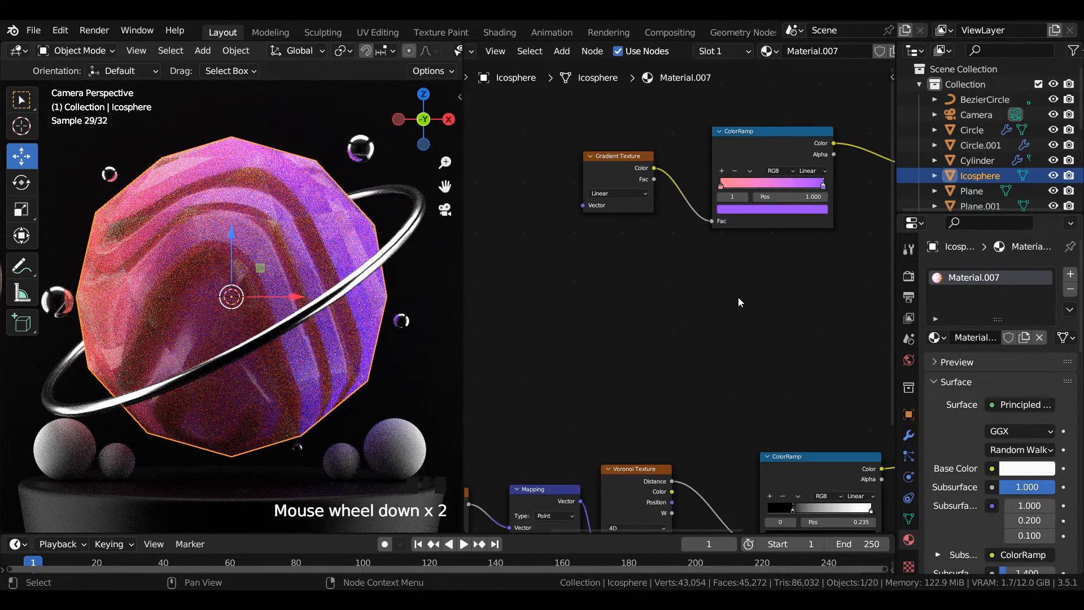
Step: Connect the Voronoi Texture's Color output to the Gradient Texture's Vector input
left_click(670, 465)
scroll(669, 403, "down", 2)
middle_click_drag(670, 403, 712, 415)
scroll(699, 277, "up", 3)
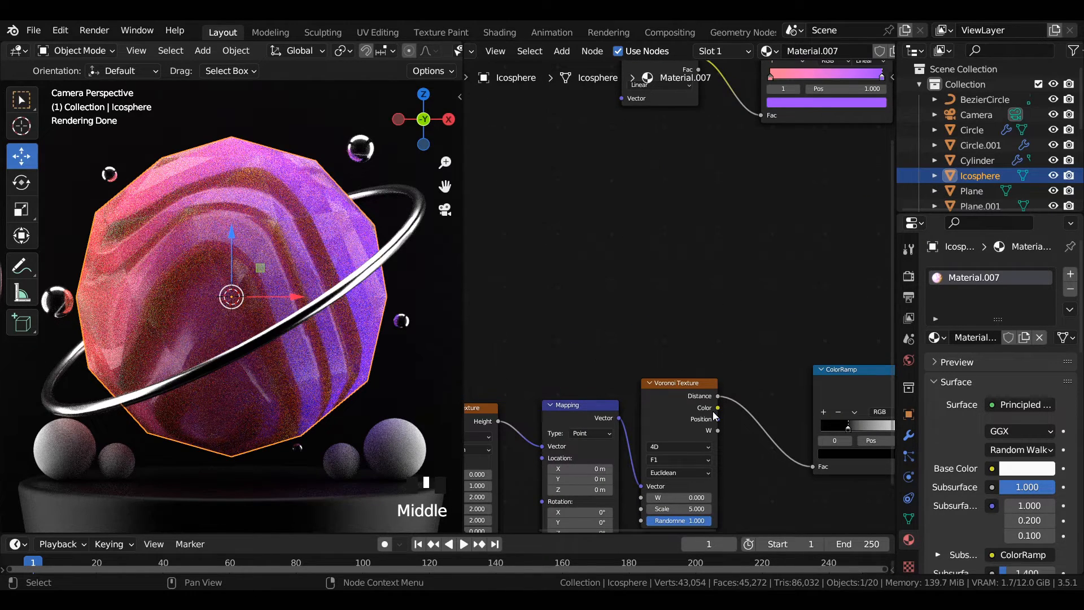
left_click_drag(717, 408, 621, 224)
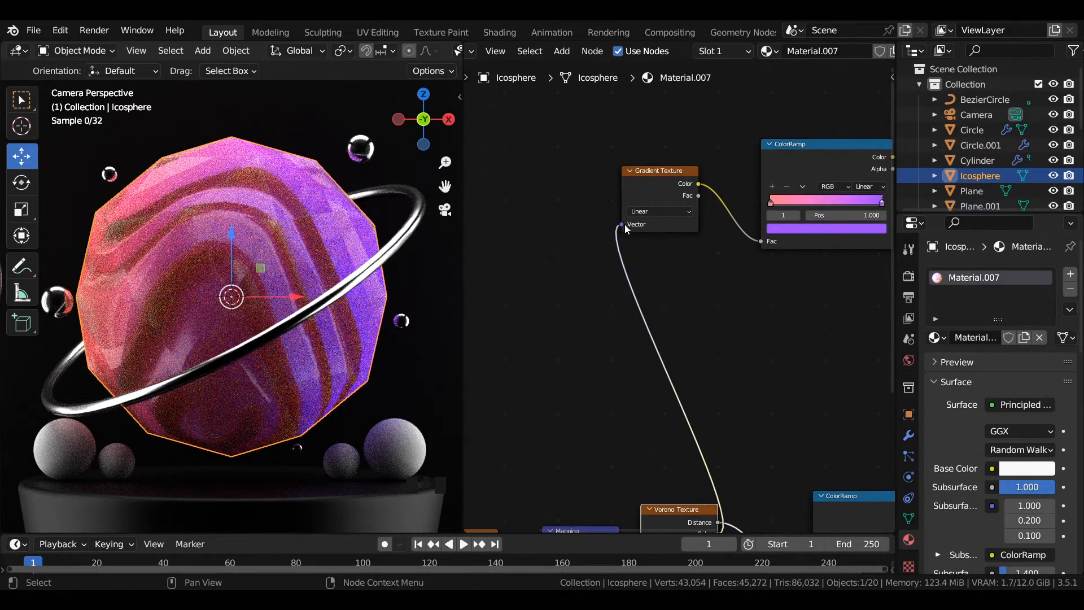
middle_click_drag(769, 412, 703, 338)
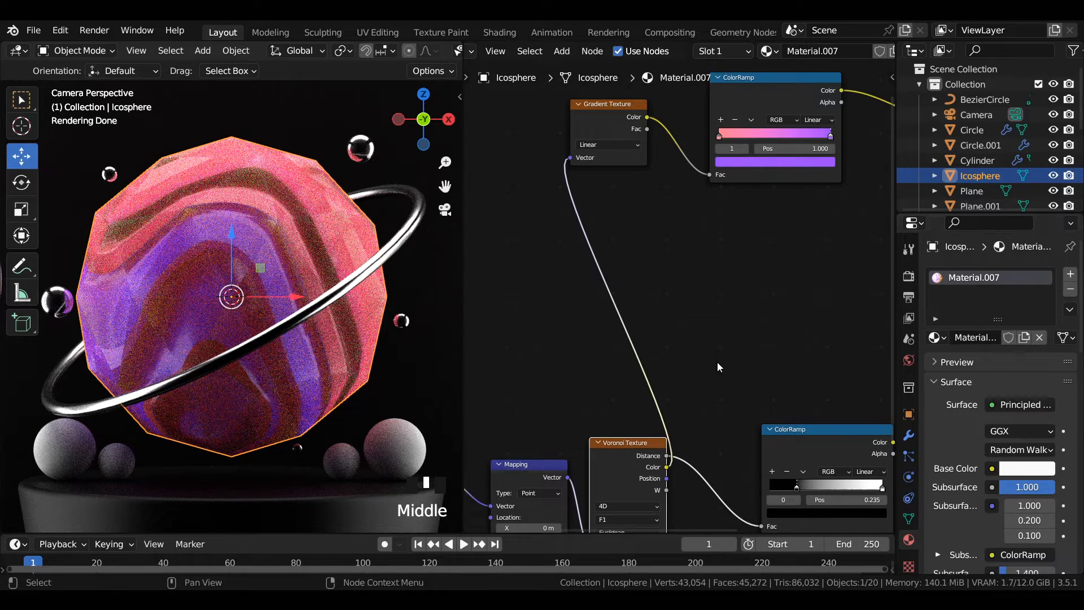
Step: Change the icosphere material's surface displacement method so that it displaces the actual geometry
scroll(954, 440, "down", 20)
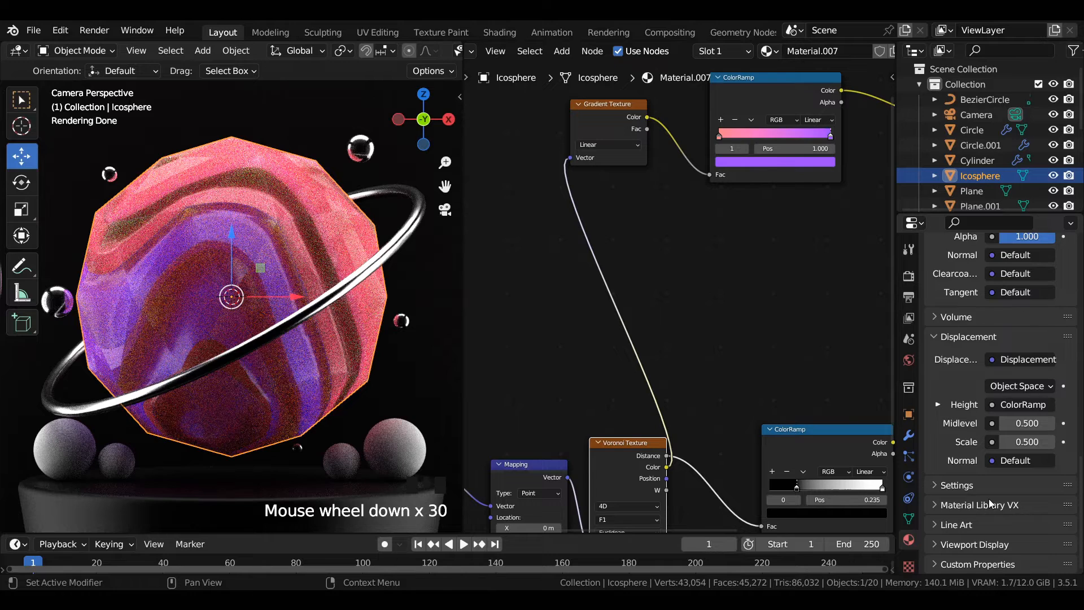
left_click(956, 485)
left_click(1028, 463)
left_click(998, 500)
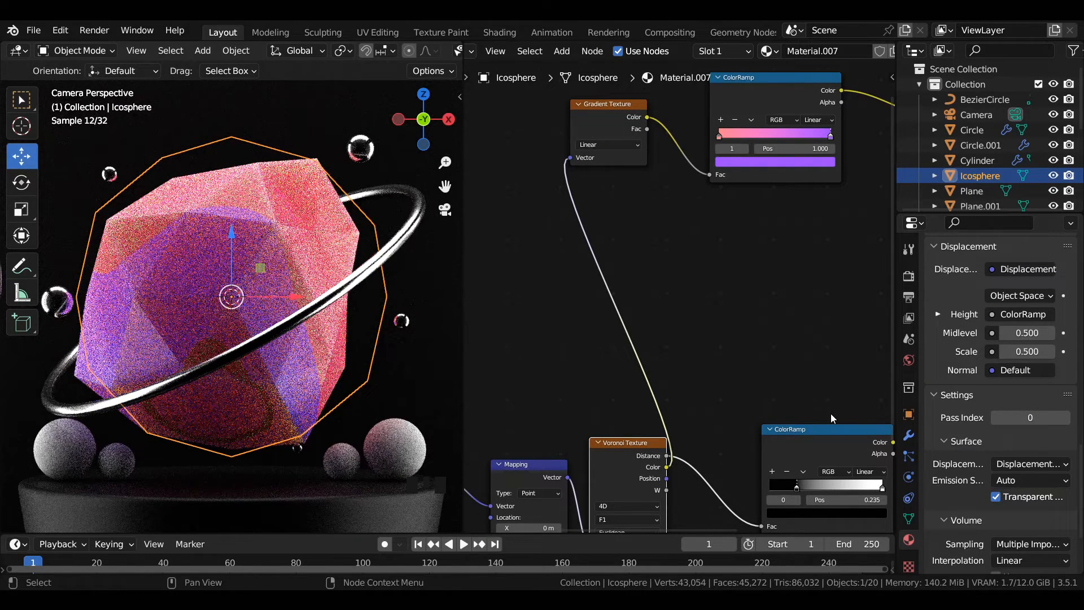
Step: Add a Subdivision Surface modifier to the icosphere and set its render level to 4
left_click(908, 436)
left_click(963, 275)
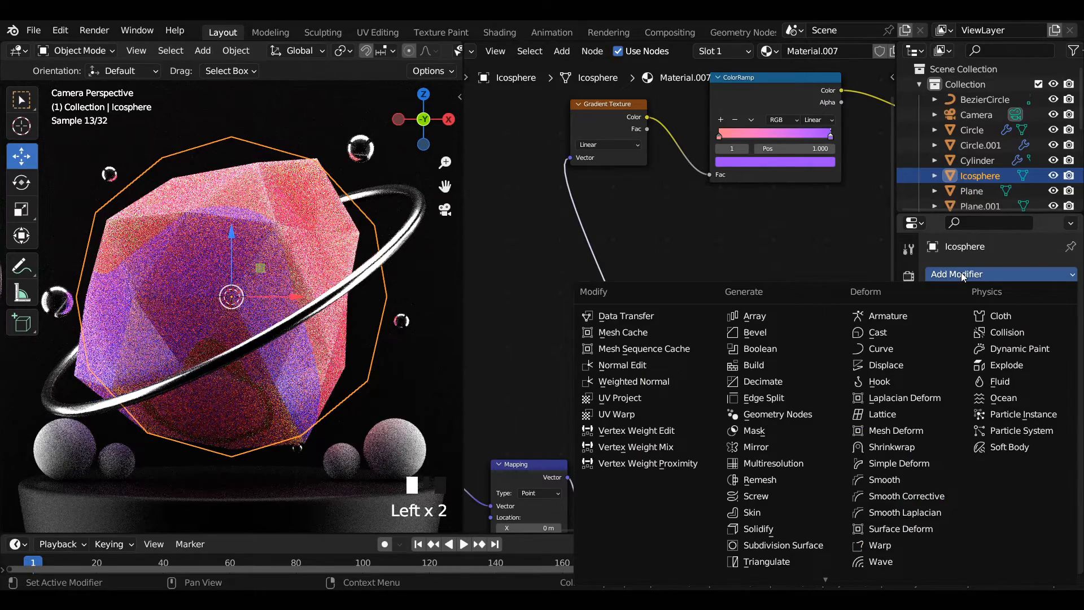
left_click(782, 544)
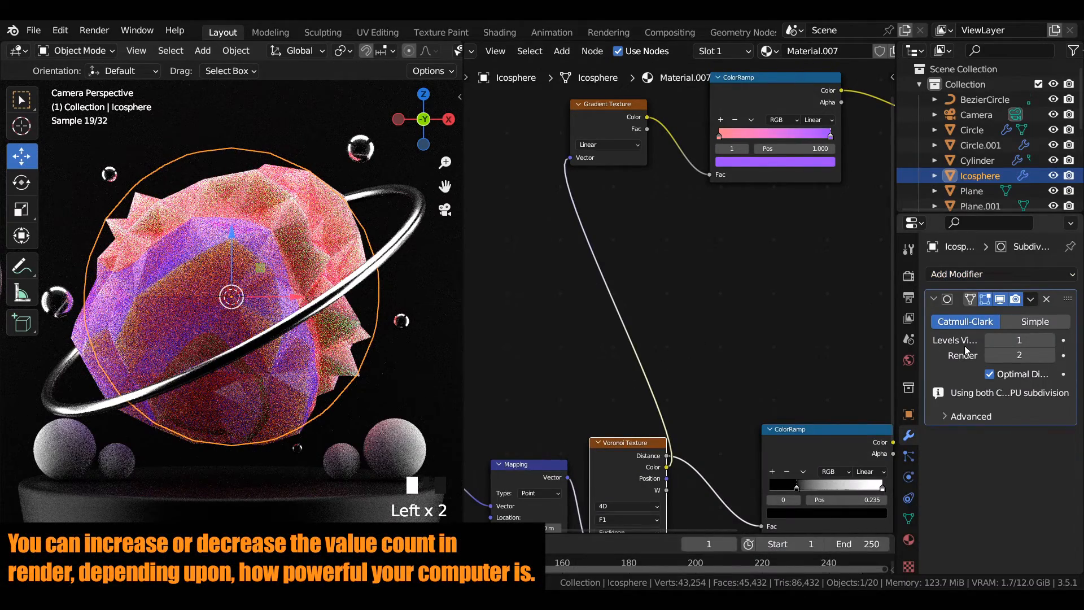
left_click(1037, 359)
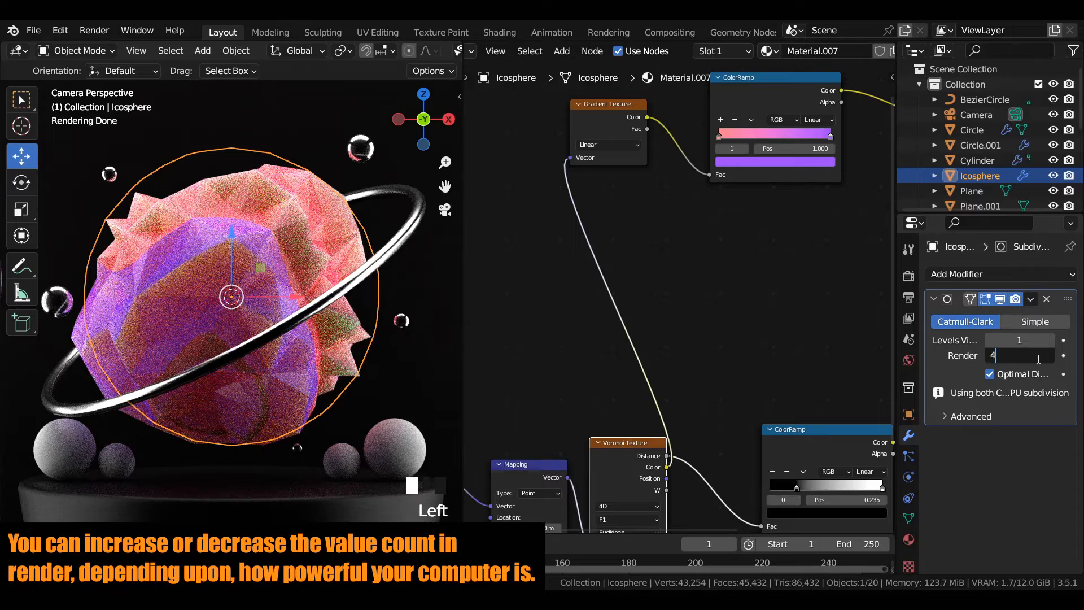
key("Return")
Step: Duplicate the icosphere's Subdivision Surface modifier and collapse both modifiers' settings
left_click(1030, 299)
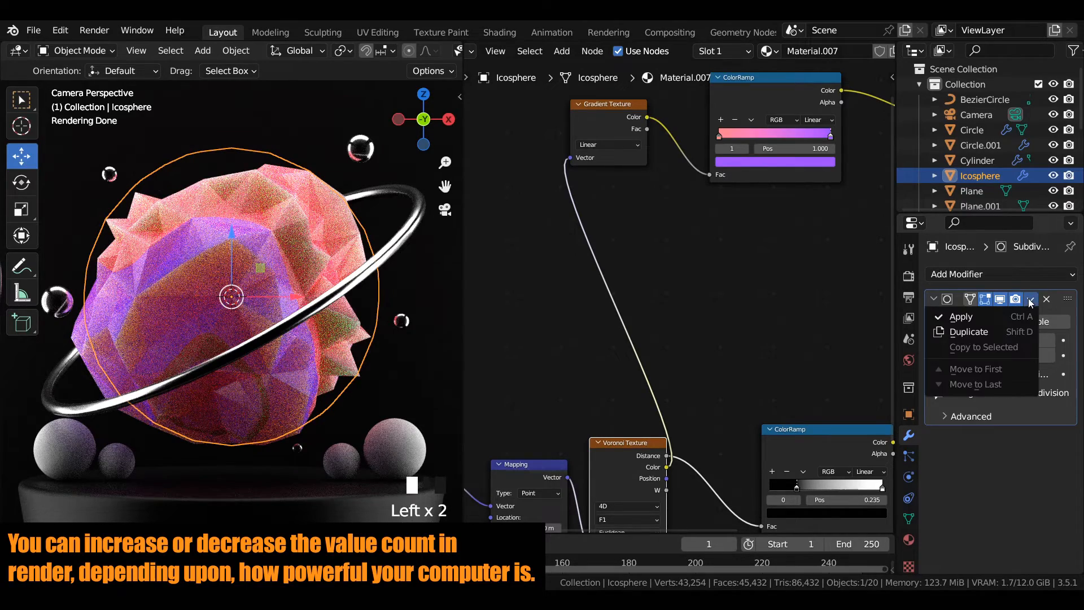
left_click(992, 333)
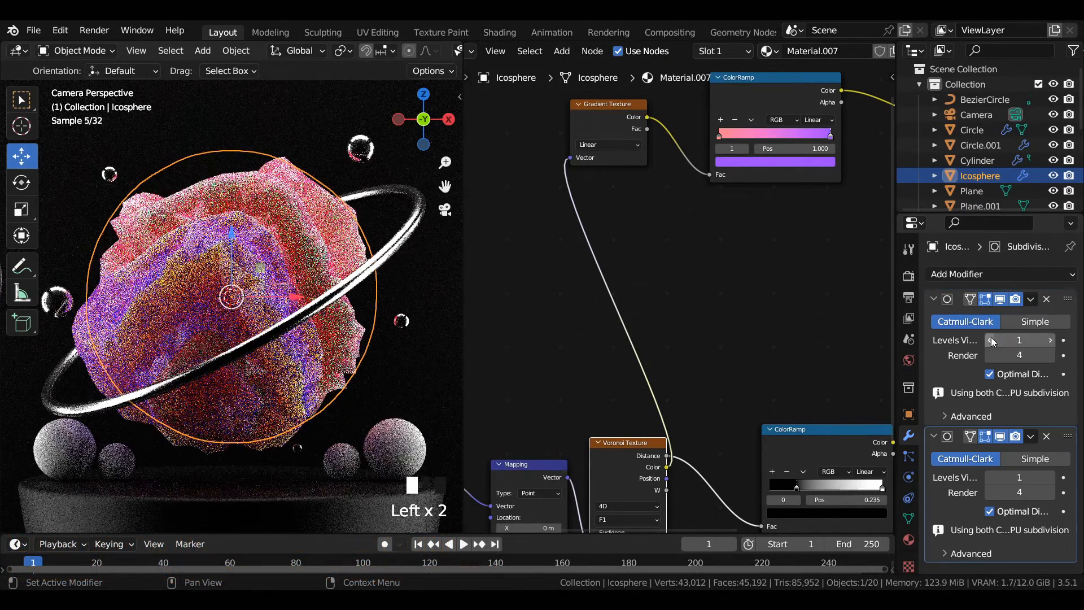
left_click(933, 299)
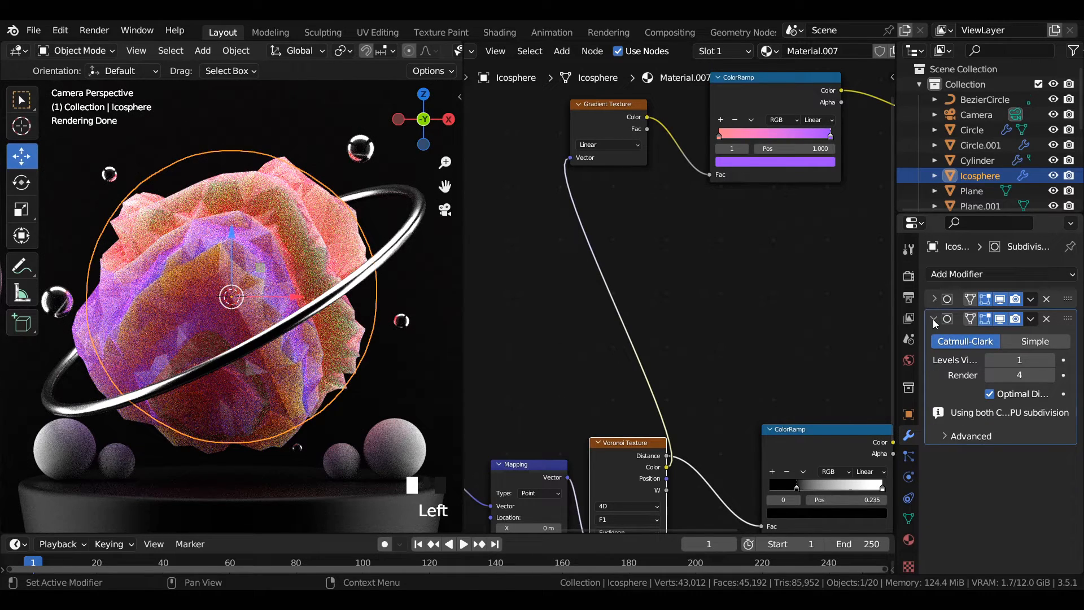
left_click(933, 320)
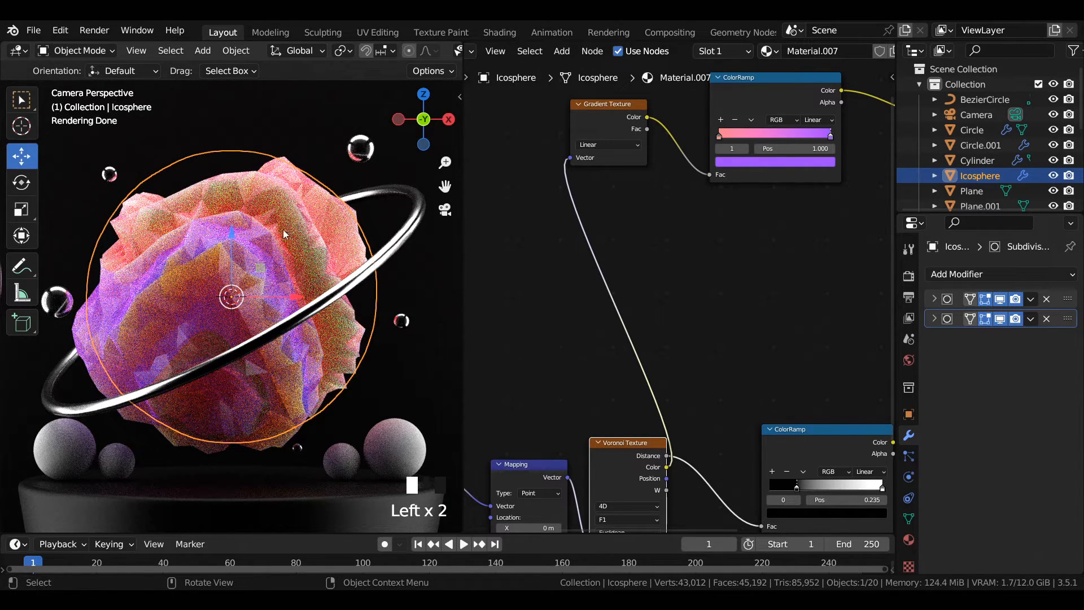
Step: Rotate the icosphere freely with Trackball rotation by about -110° and 64.7°
key("r")
key("r")
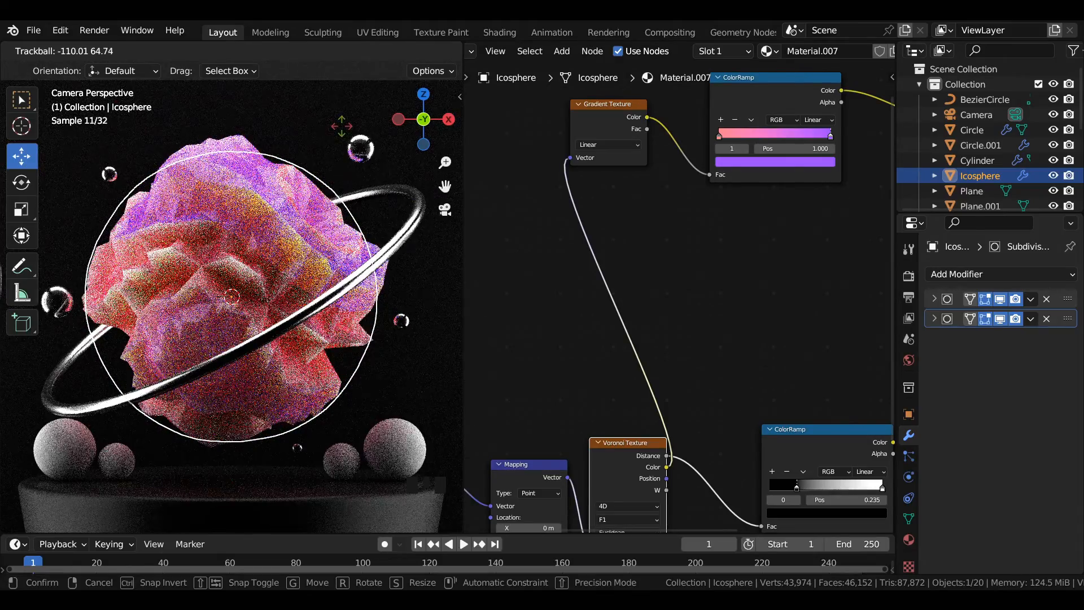
left_click(334, 130)
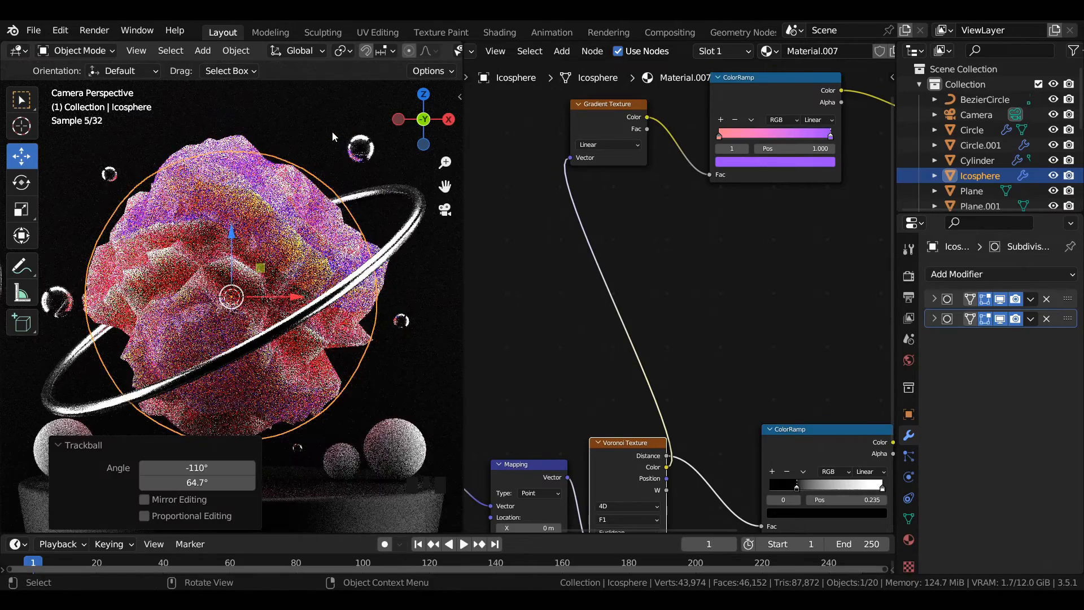
Step: Save the Blender file
scroll(327, 133, "down", 3)
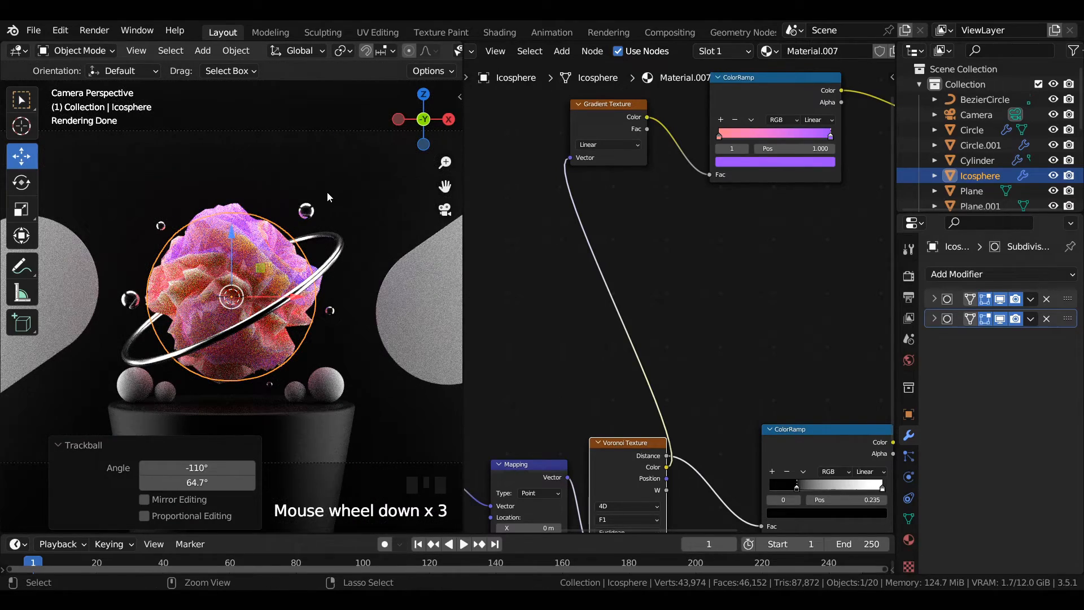
key("ctrl+s")
key("ctrl+s")
key("ctrl+s")
key("ctrl+s")
Step: Select the camera and expand the 3D viewport over the shader editor's area
left_click(354, 181)
scroll(354, 182, "down", 1)
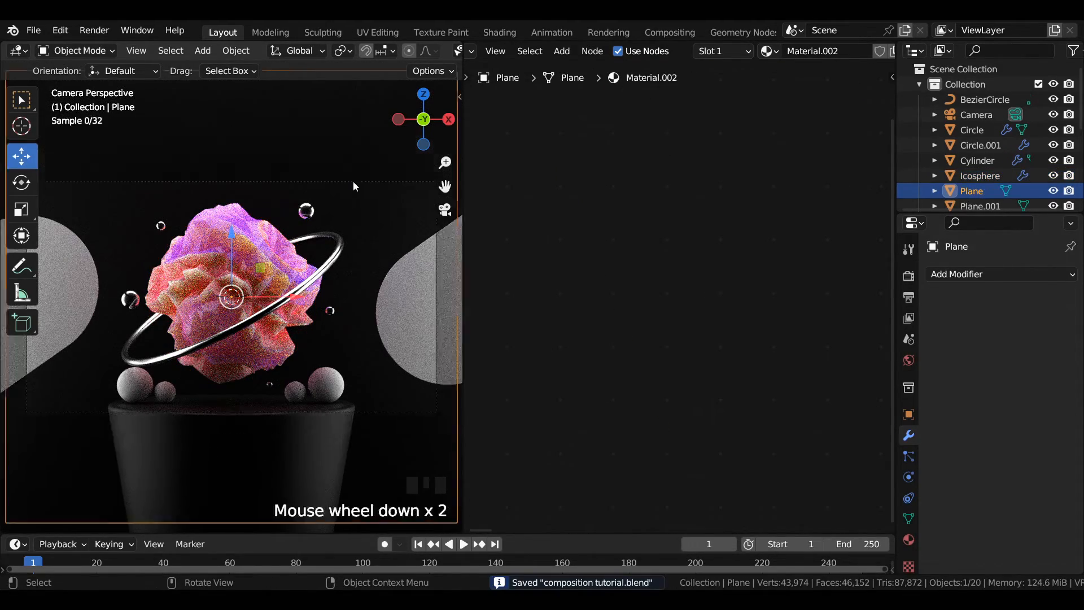
scroll(326, 231, "down", 1)
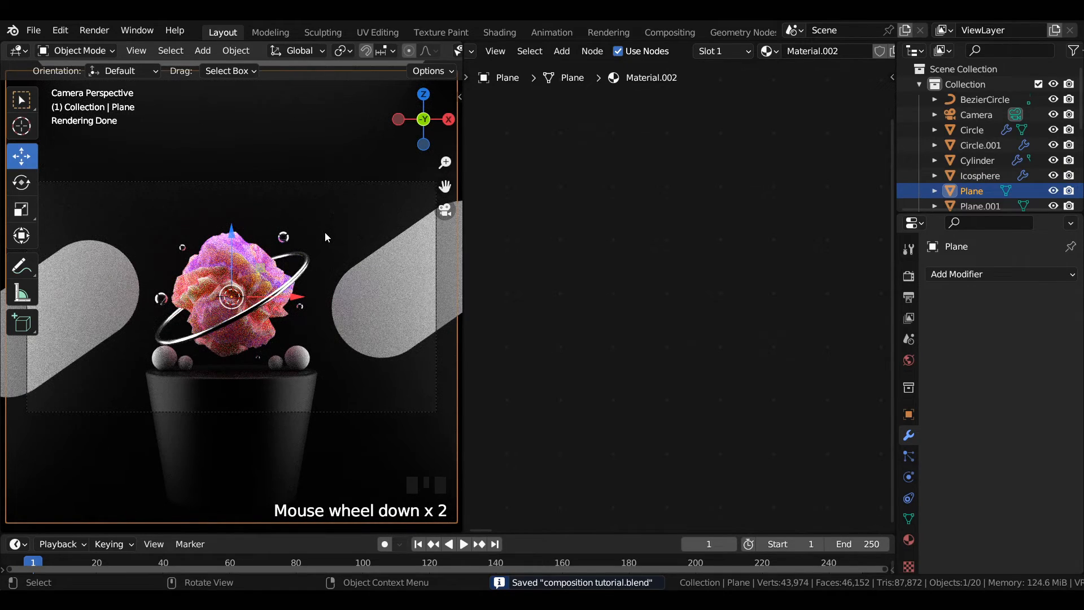
scroll(324, 232, "down", 1)
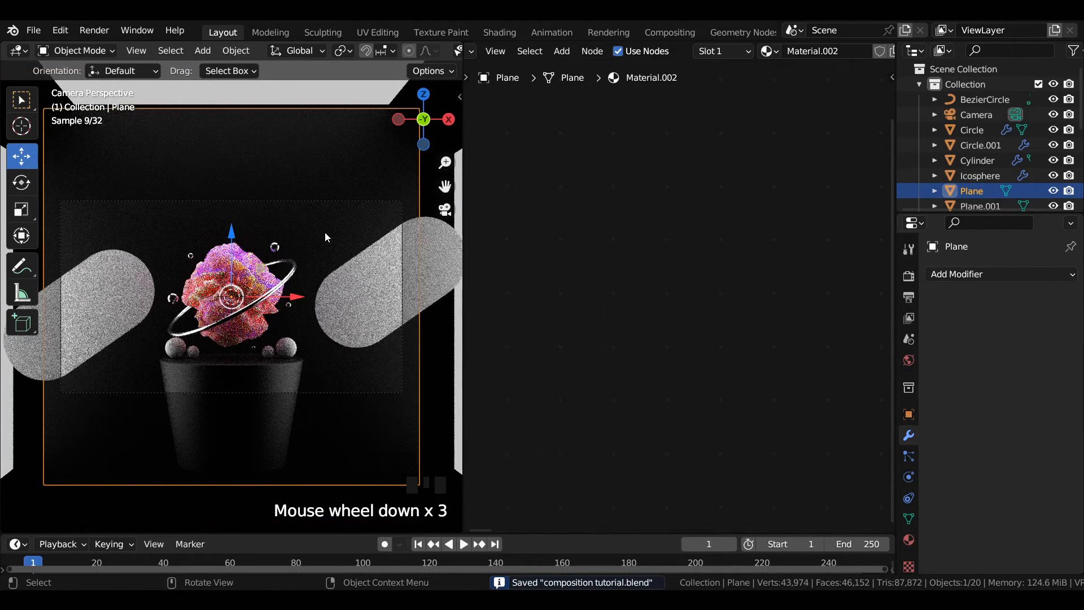
left_click(348, 200)
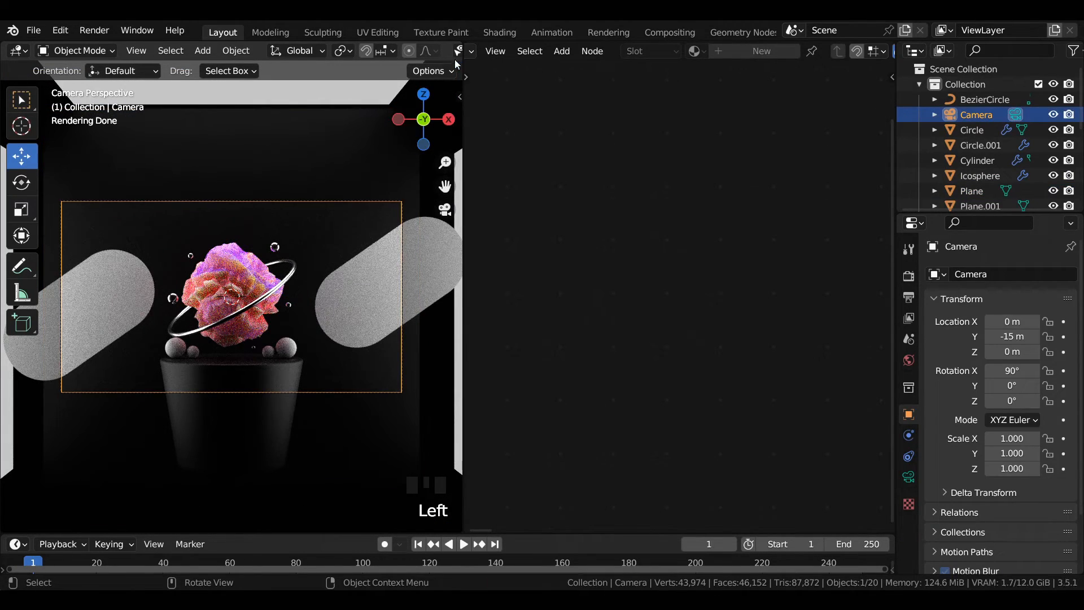
left_click(584, 58)
scroll(562, 166, "down", 2)
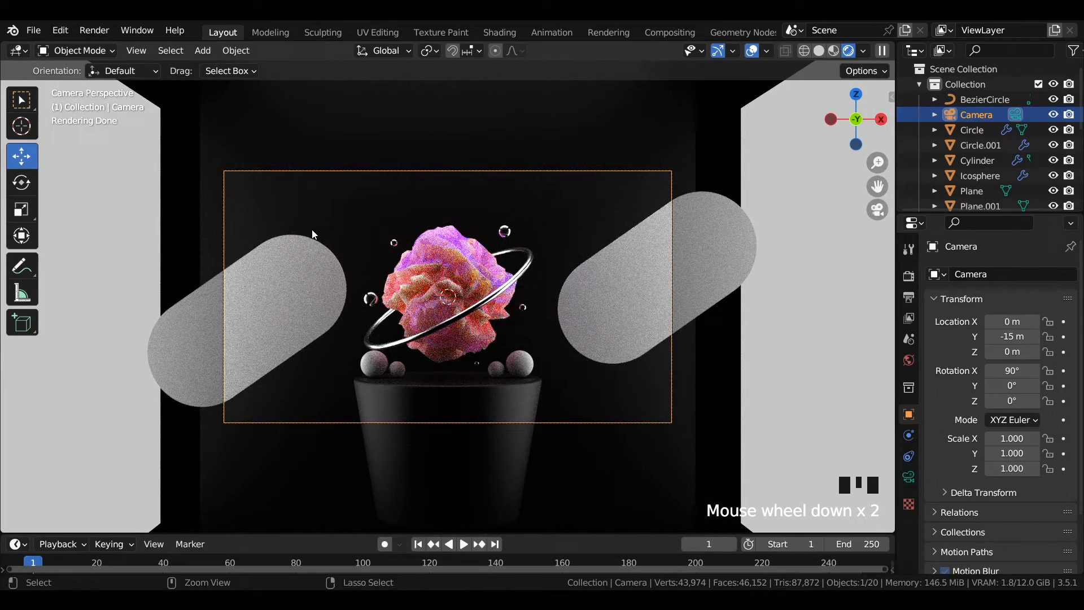
Step: Define a viewport render region around the camera frame
key("ctrl+b")
left_click_drag(216, 161, 706, 448)
scroll(543, 280, "up", 2)
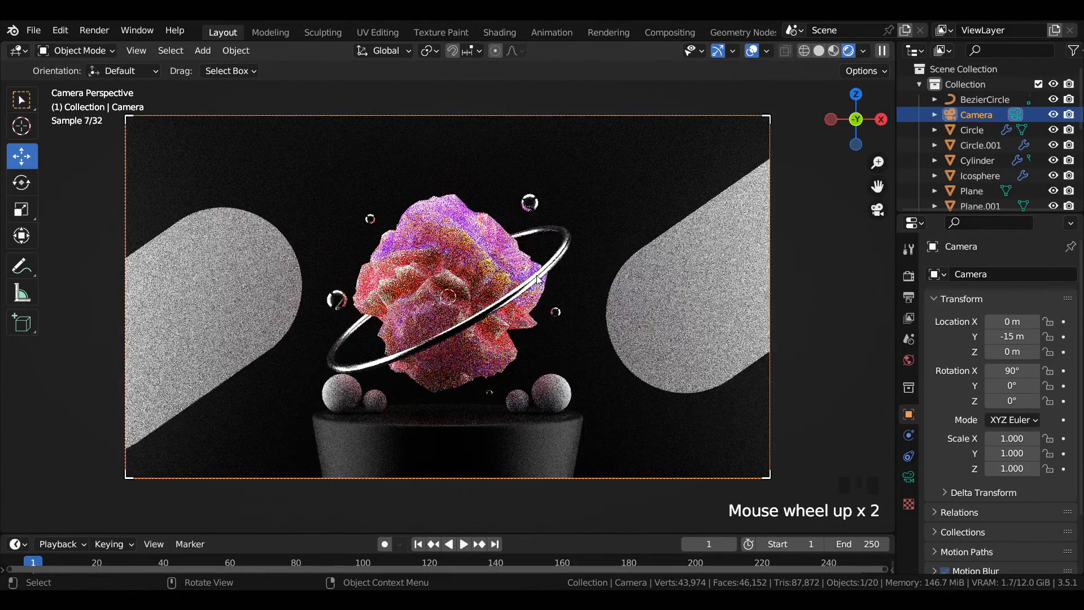
Step: Hide the overlays and gizmos in the 3D viewport for a clean preview of the composition
left_click(751, 51)
left_click(718, 50)
scroll(356, 211, "up", 1)
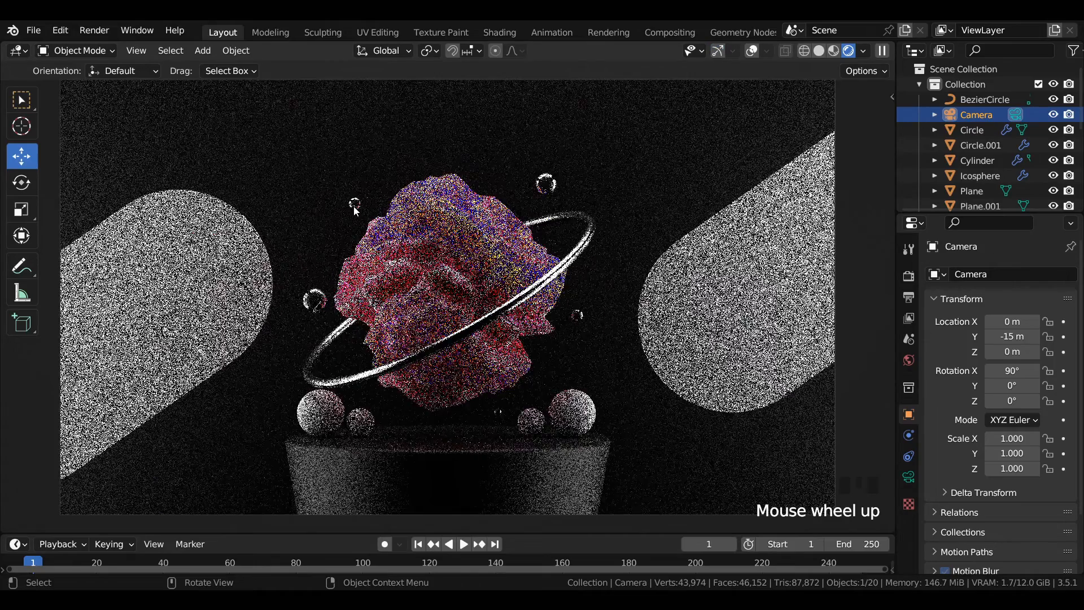
scroll(354, 208, "down", 1)
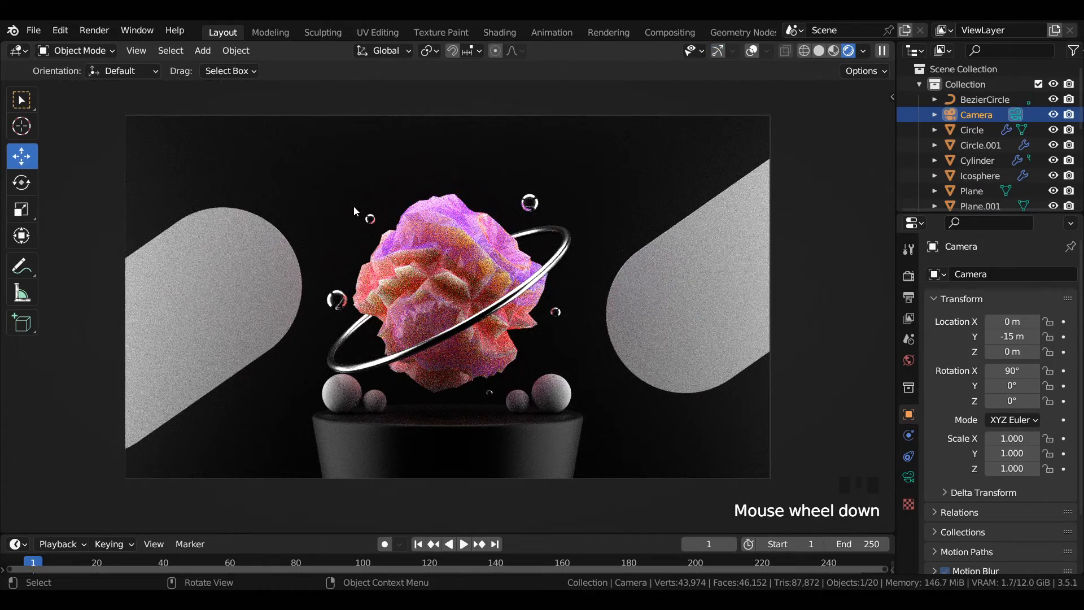
Step: Render the image from the camera and switch to the Rendering workspace
left_click(99, 32)
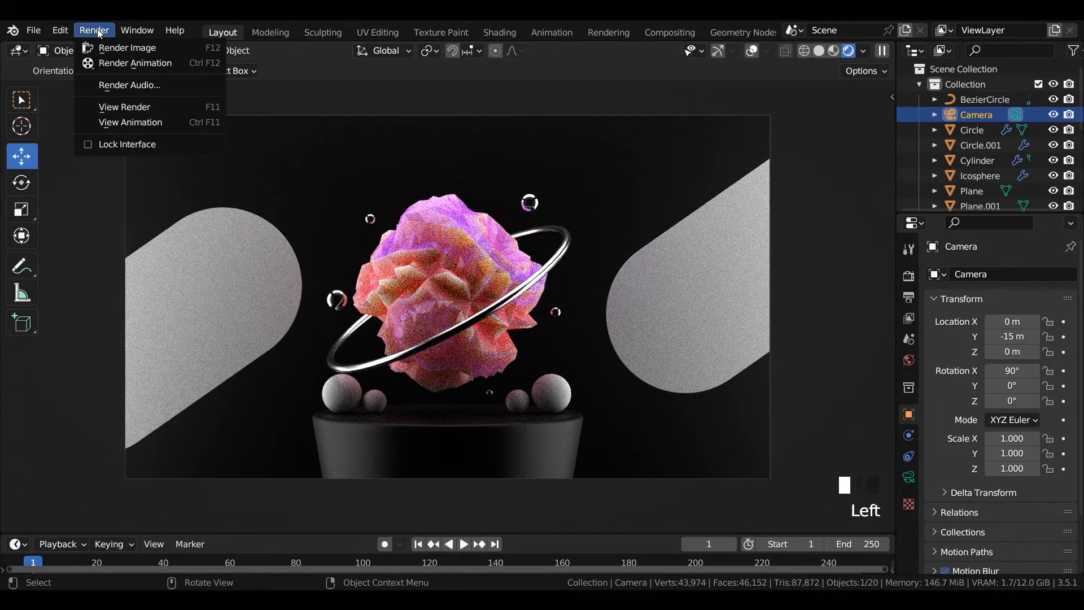
left_click(130, 49)
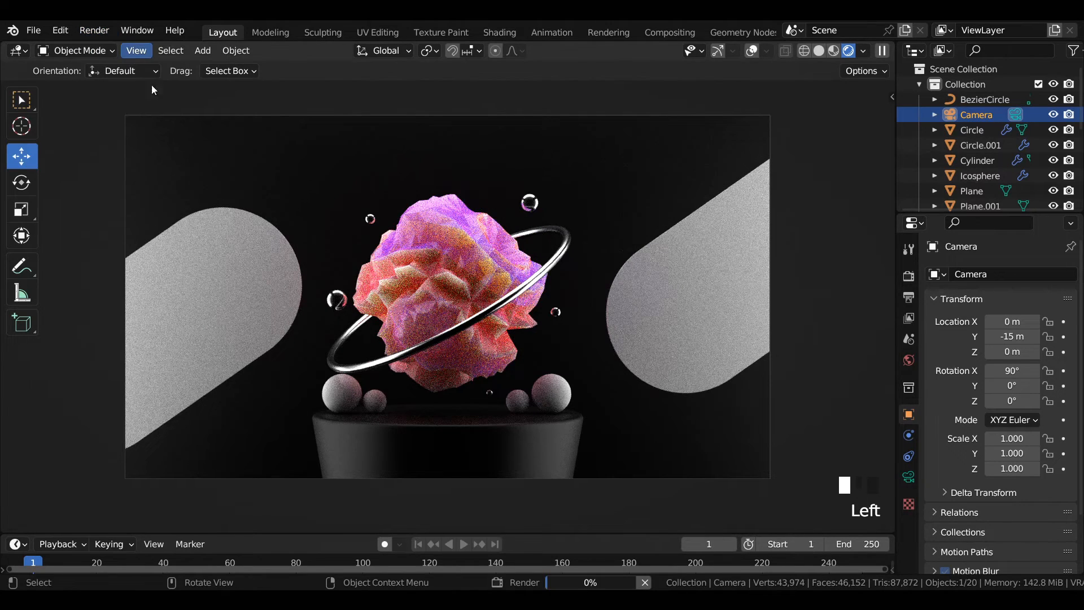
left_click(617, 32)
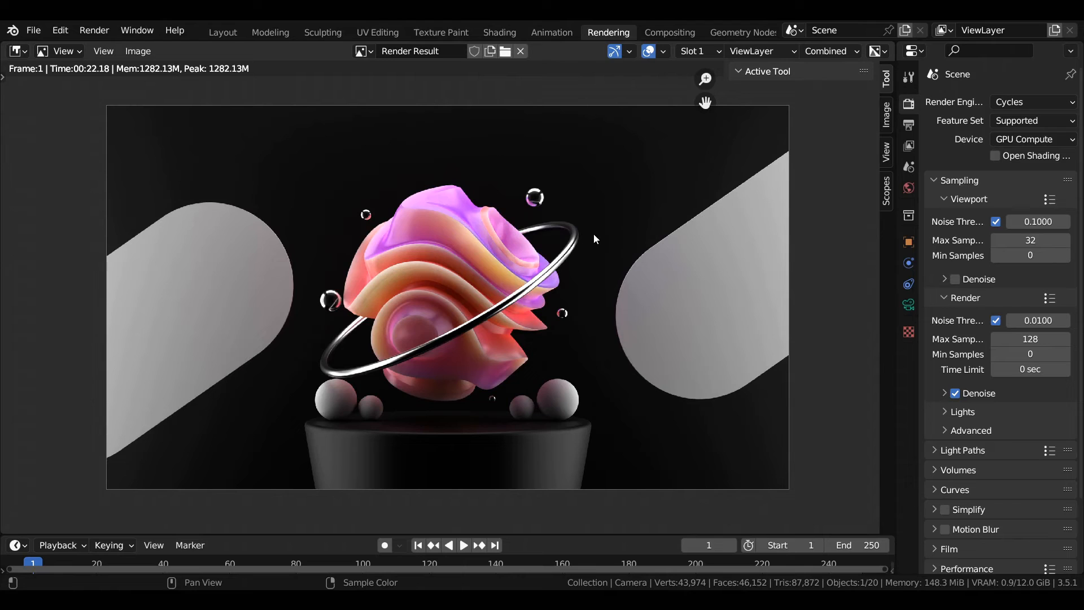
Step: Examine the rendered composition up close and as a whole, checking the icosphere's folds, the ring and the glass spheres
scroll(625, 196, "up", 1)
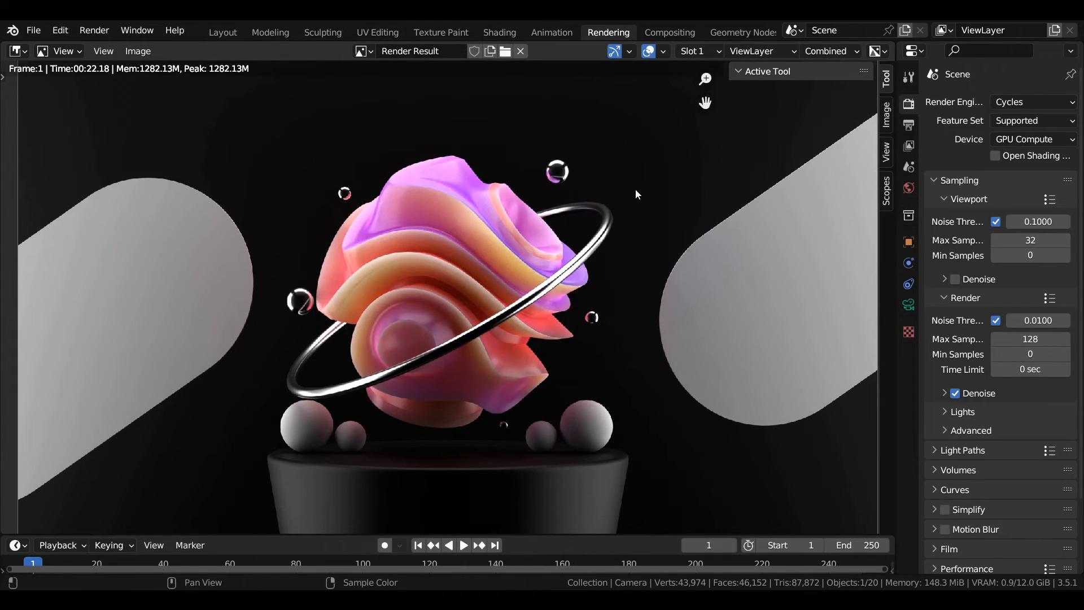
scroll(635, 193, "up", 3)
key("Home")
scroll(118, 222, "up", 1)
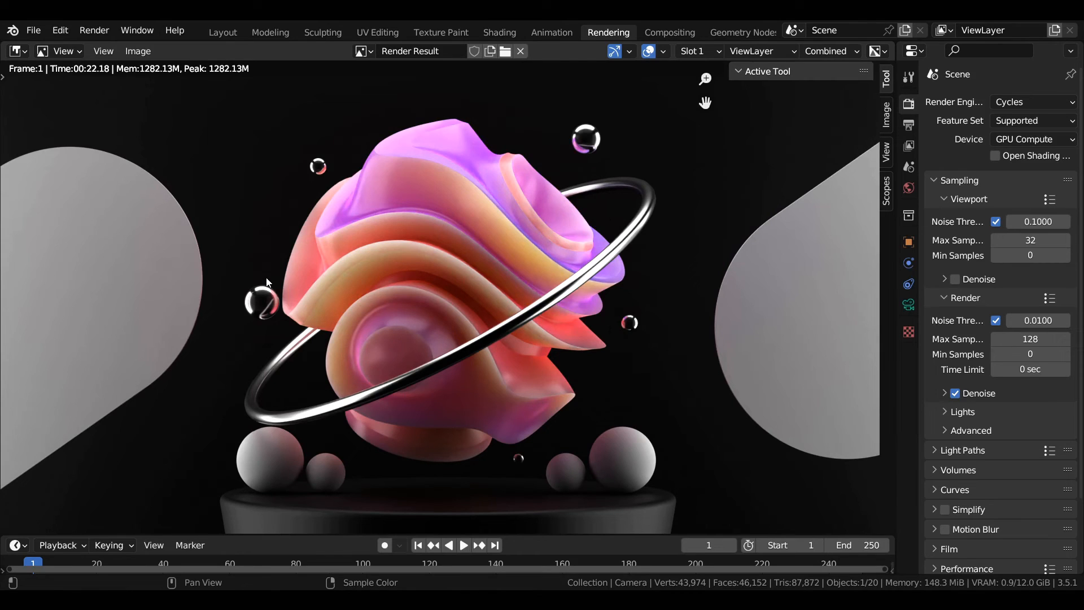
left_click(134, 51)
scroll(579, 203, "down", 1)
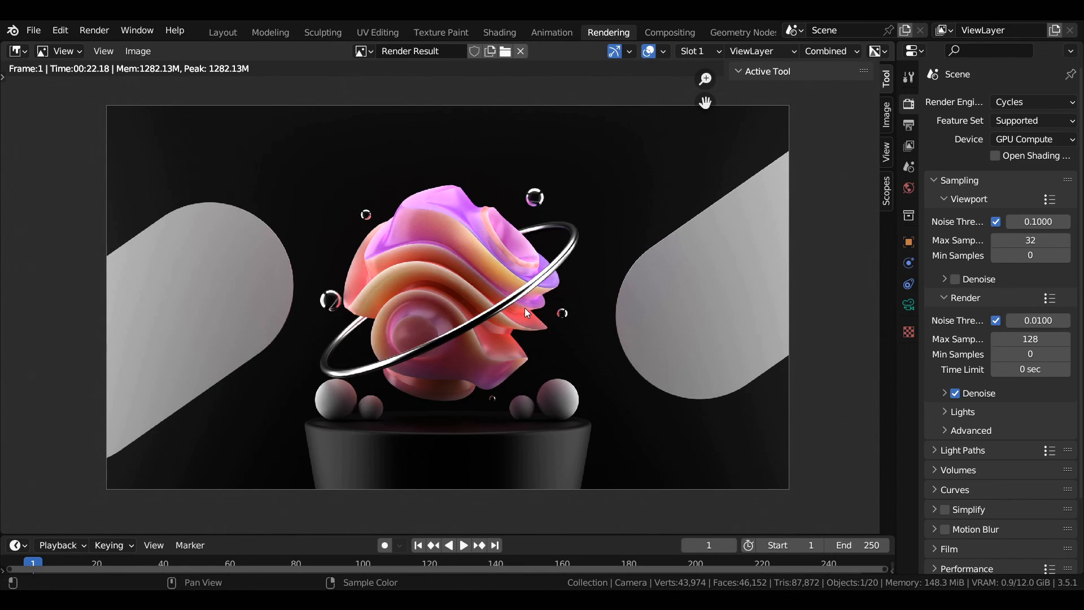
scroll(525, 312, "up", 1)
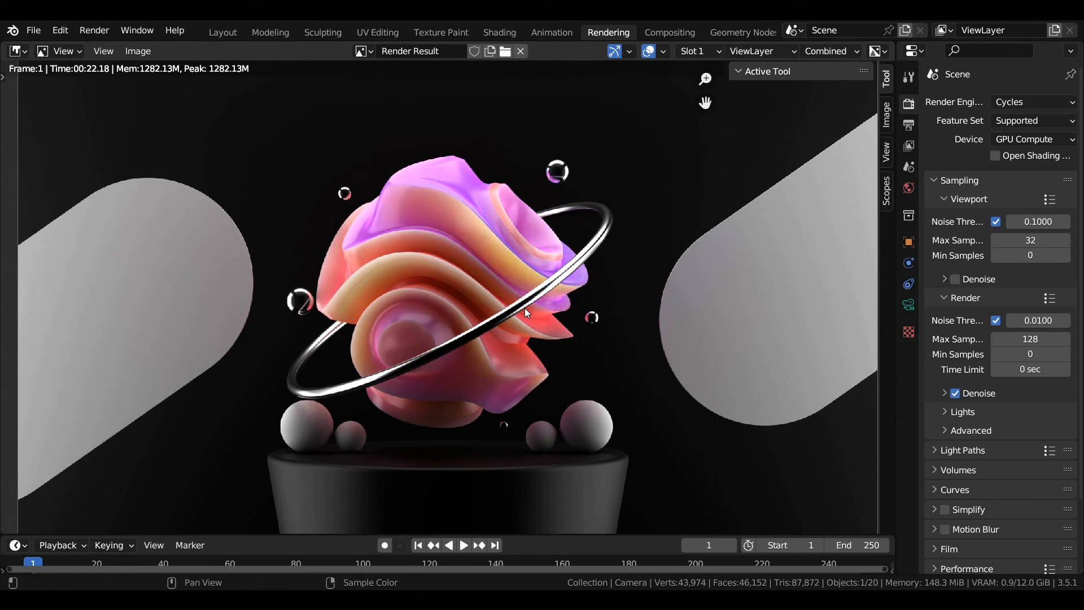
scroll(525, 313, "down", 2)
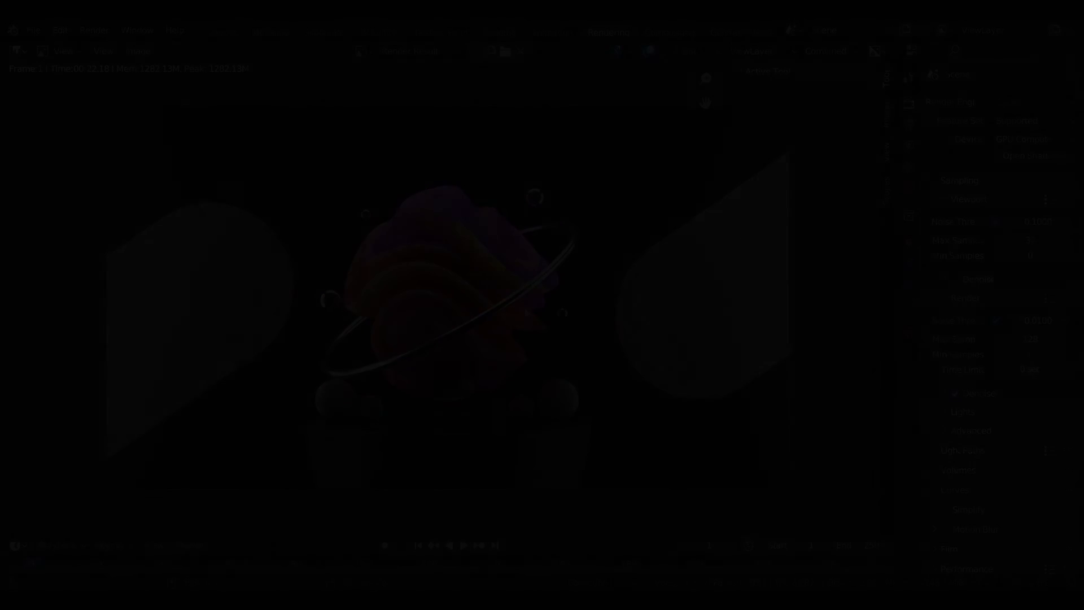